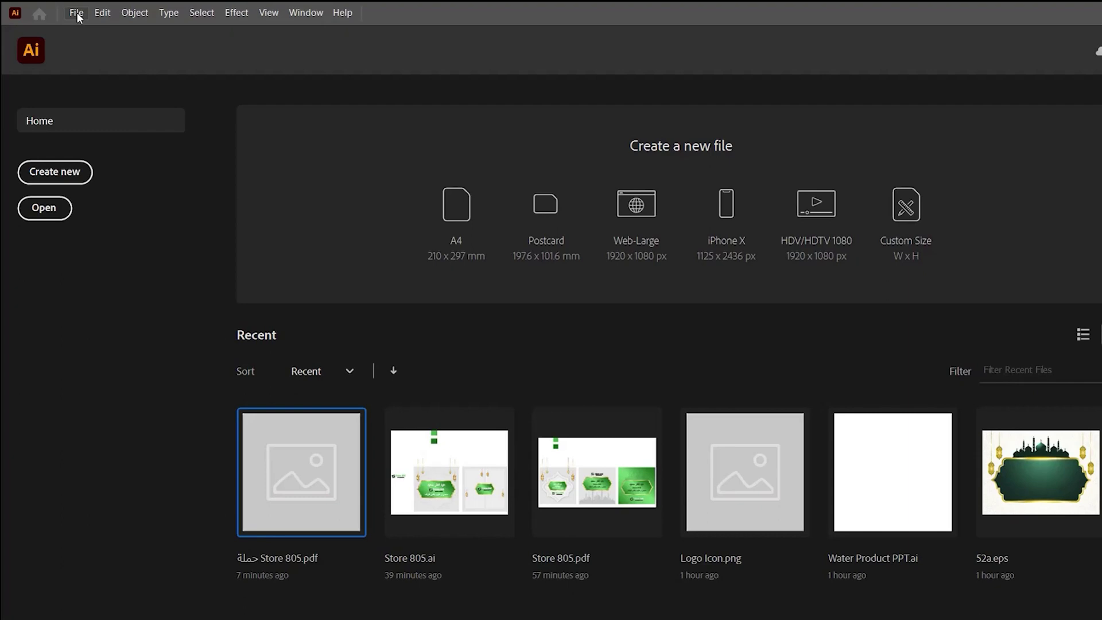
Create a new inch-based document 3.5 in wide by 2 in high.
left_click(78, 14)
left_click(84, 22)
left_click(917, 201)
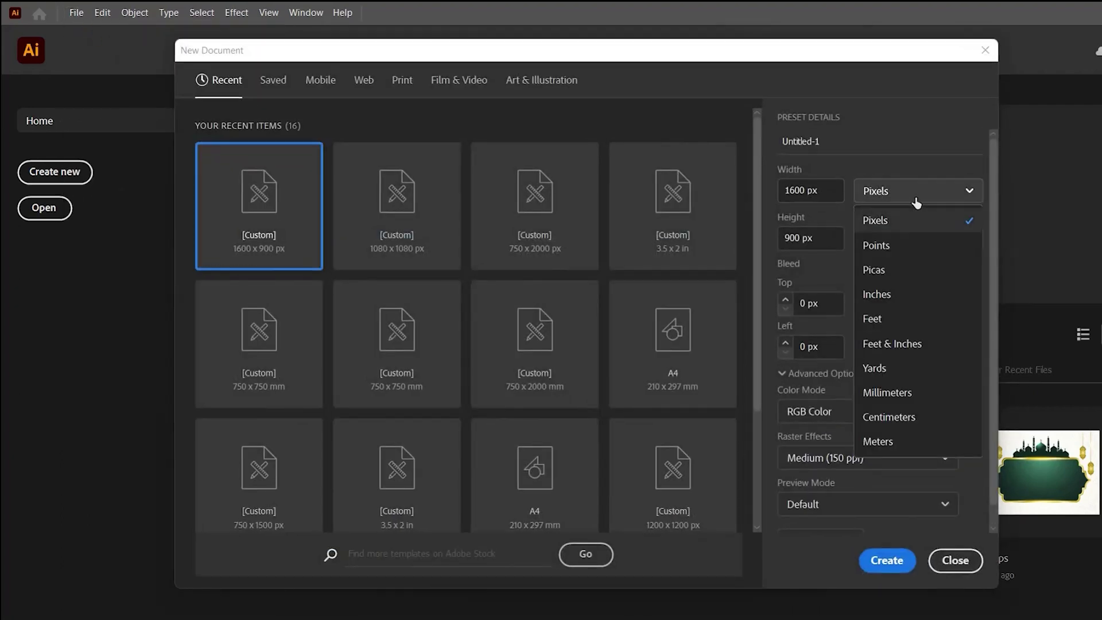
left_click(877, 294)
type("3.5 in")
triple_click(805, 240)
type("2 in")
left_click(881, 559)
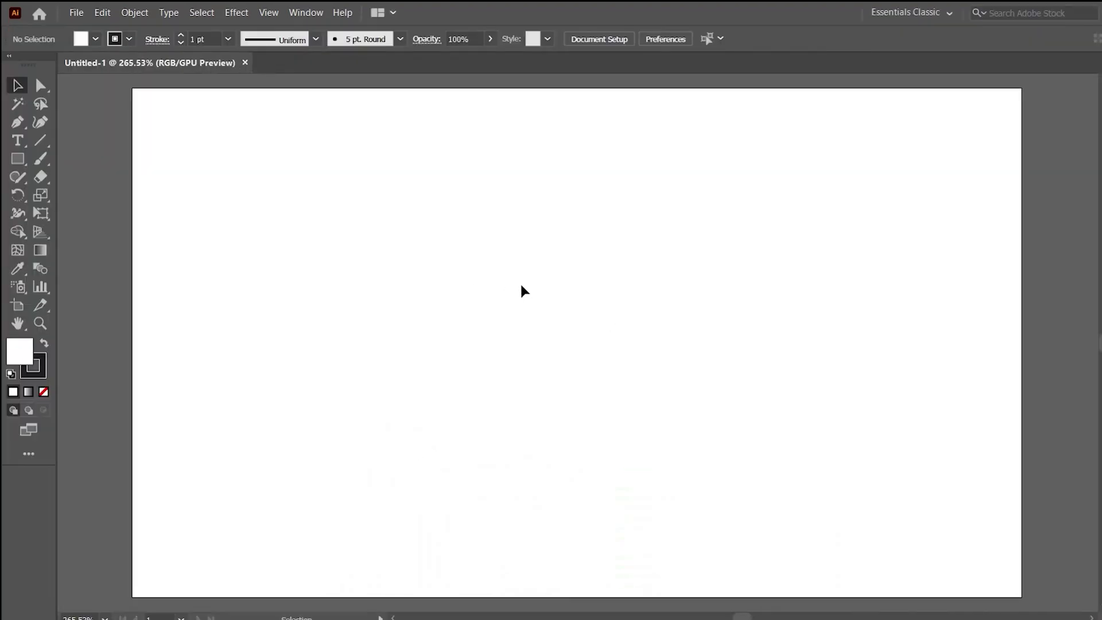
Add a second 3.5 × 2 in artboard, Artboard 2, beside the first with New Artboard.
left_click(613, 335, "ctrl+alt")
key("ctrl+plus")
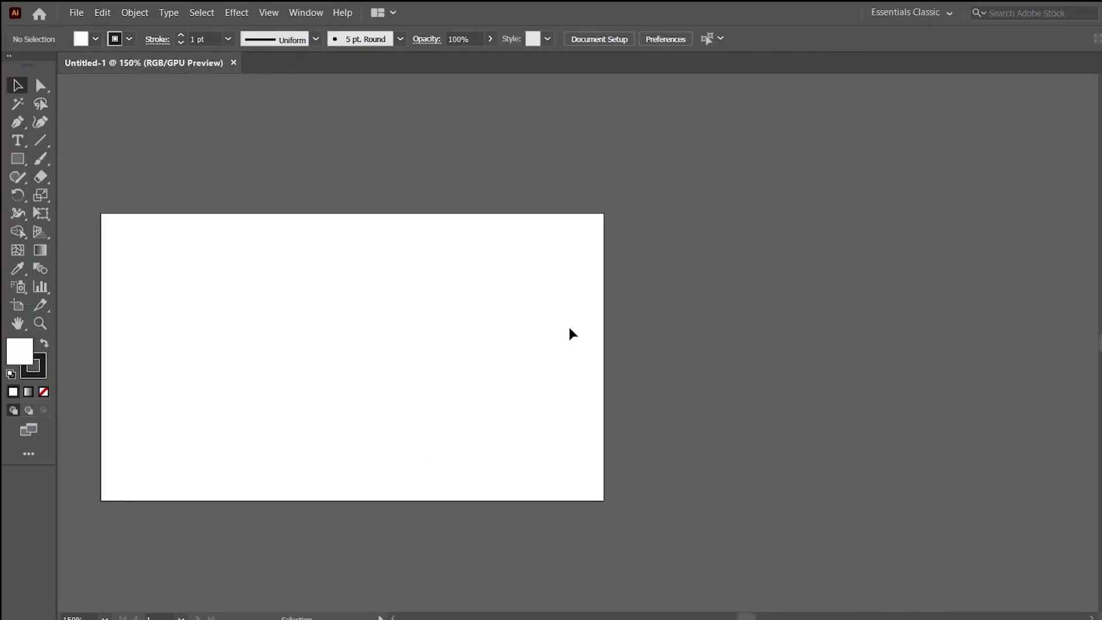
left_click(508, 332, "ctrl+alt")
left_click_drag(524, 322, 410, 321)
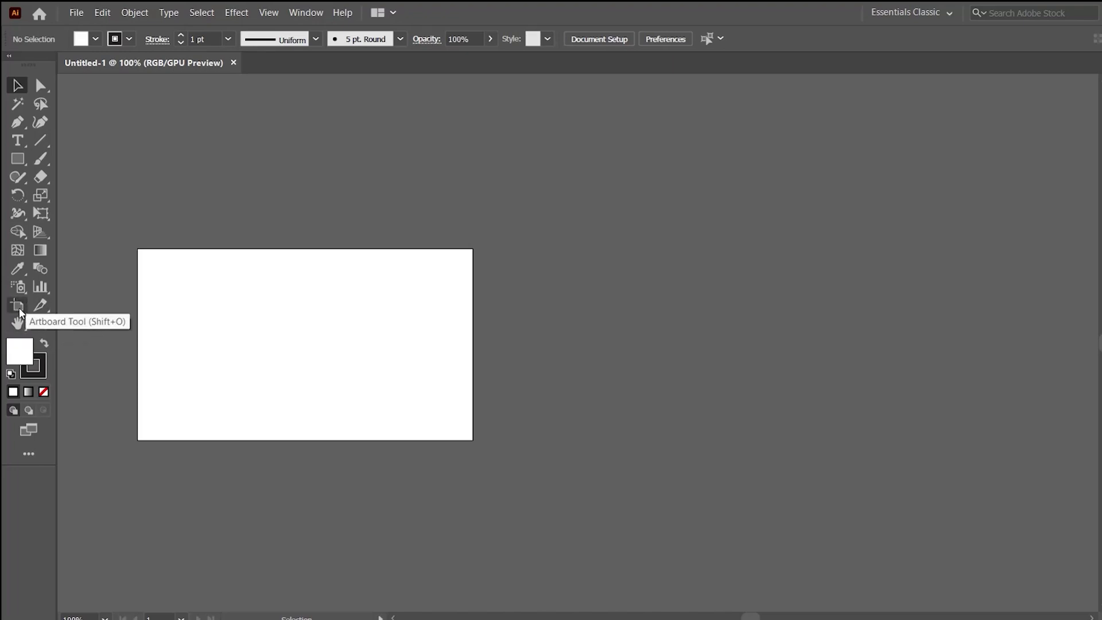
left_click(19, 310)
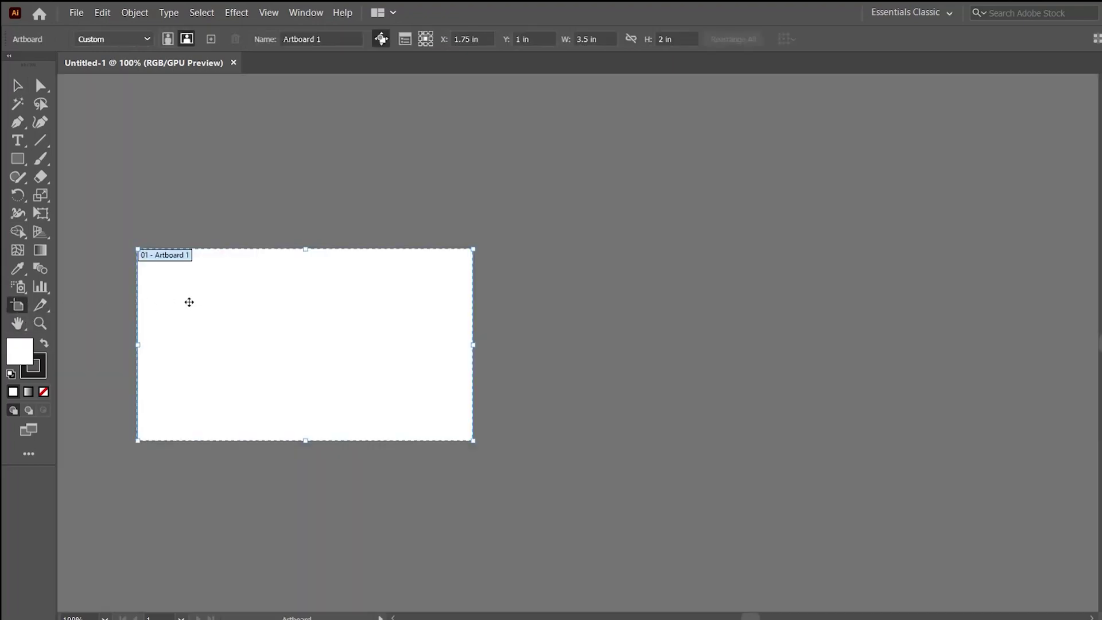
left_click(211, 39)
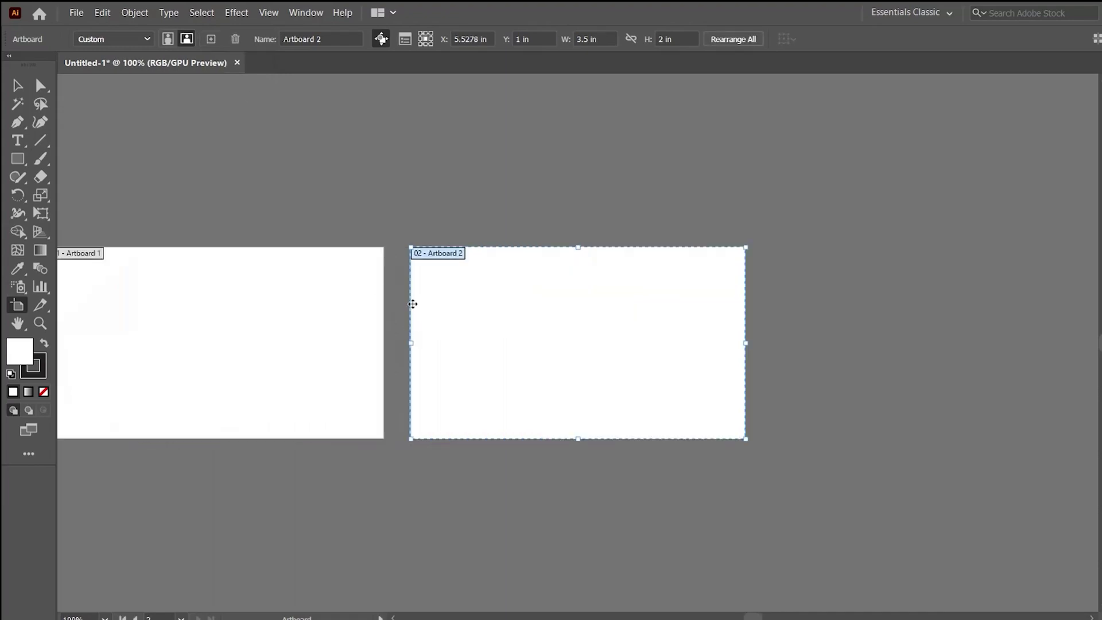
key("Escape")
left_click_drag(339, 316, 453, 331)
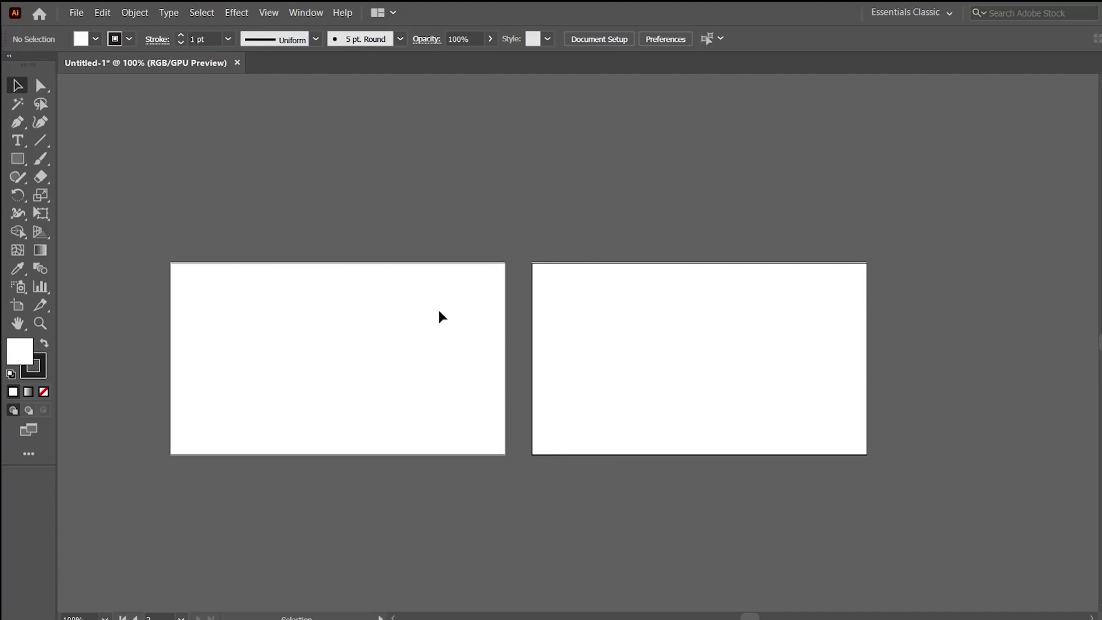
Draw a small square above the artboards and remove its stroke.
left_click(19, 164)
left_click_drag(197, 130, 247, 181)
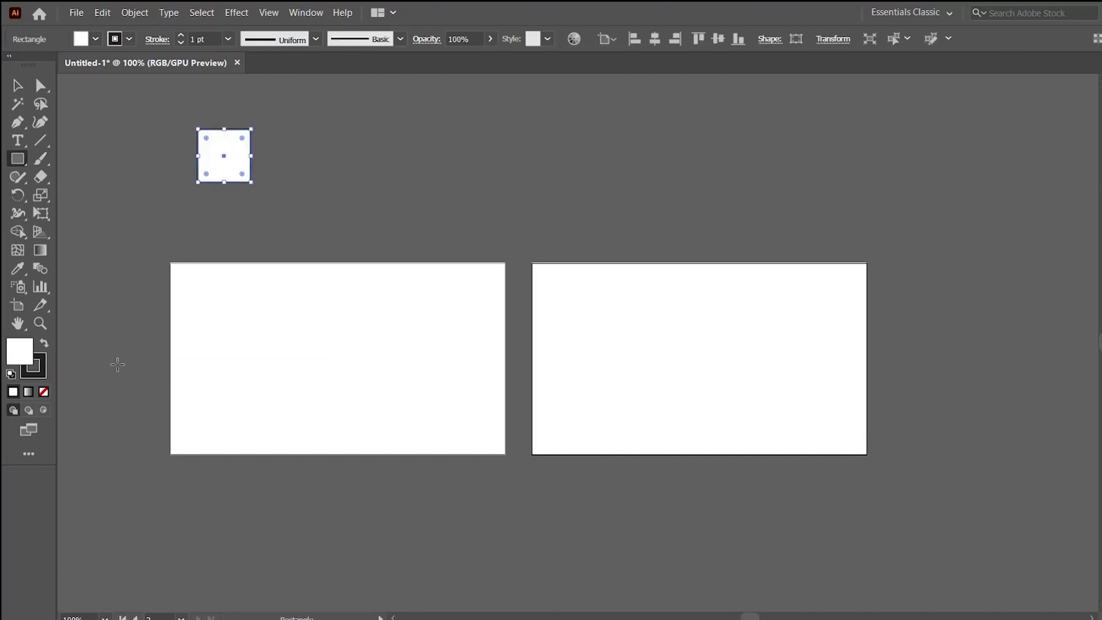
left_click(39, 372)
left_click(44, 392)
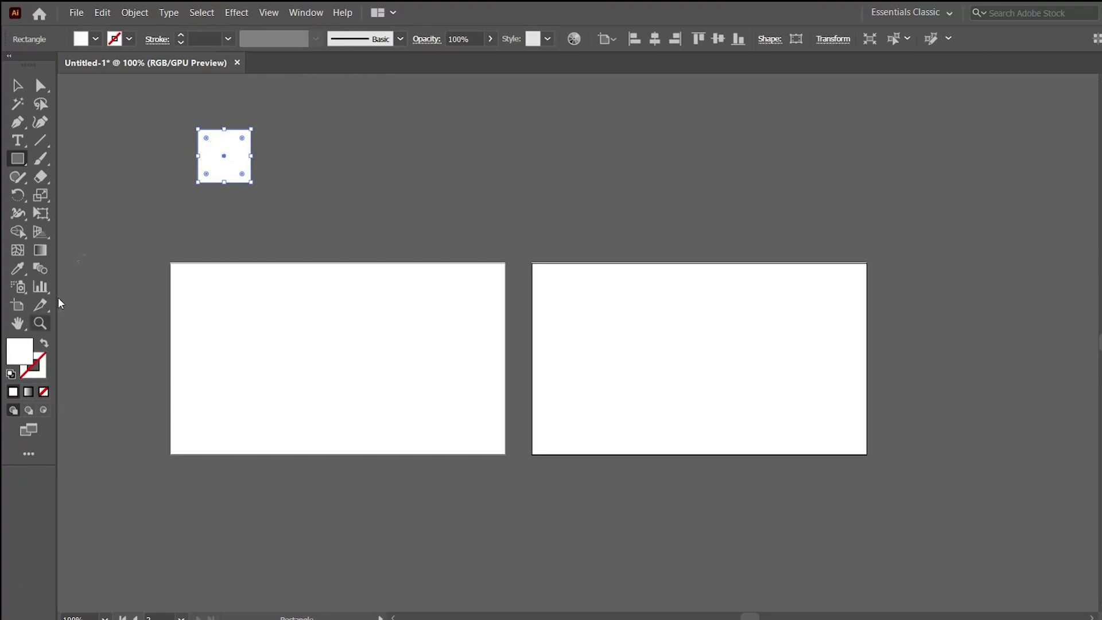
key("v")
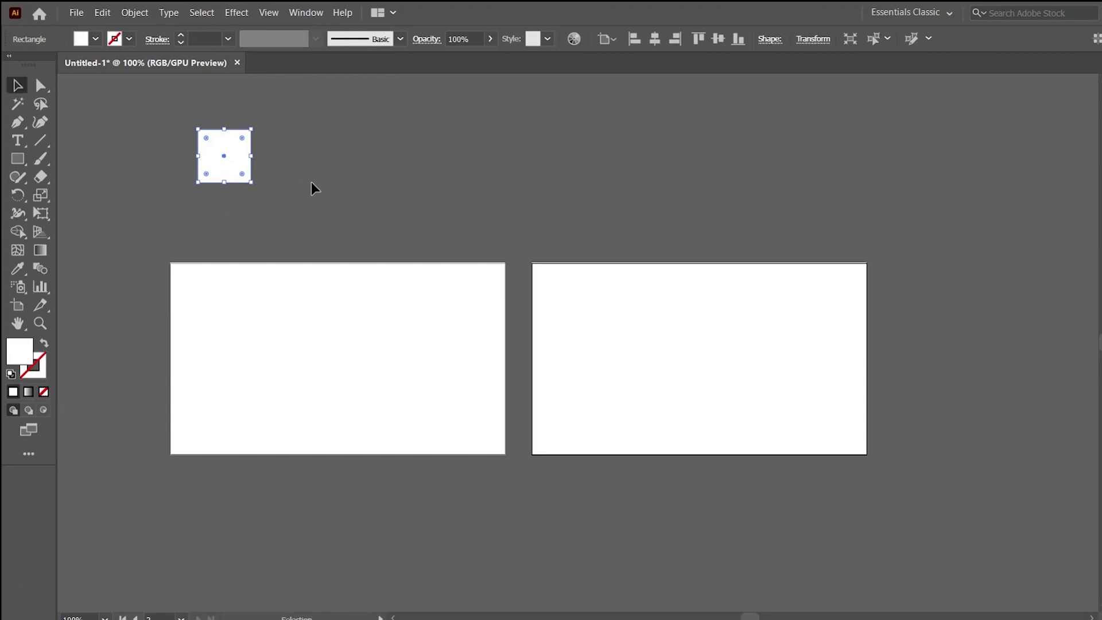
Fill the square with a very dark teal from the Color Picker.
double_click(19, 351)
left_click(525, 505)
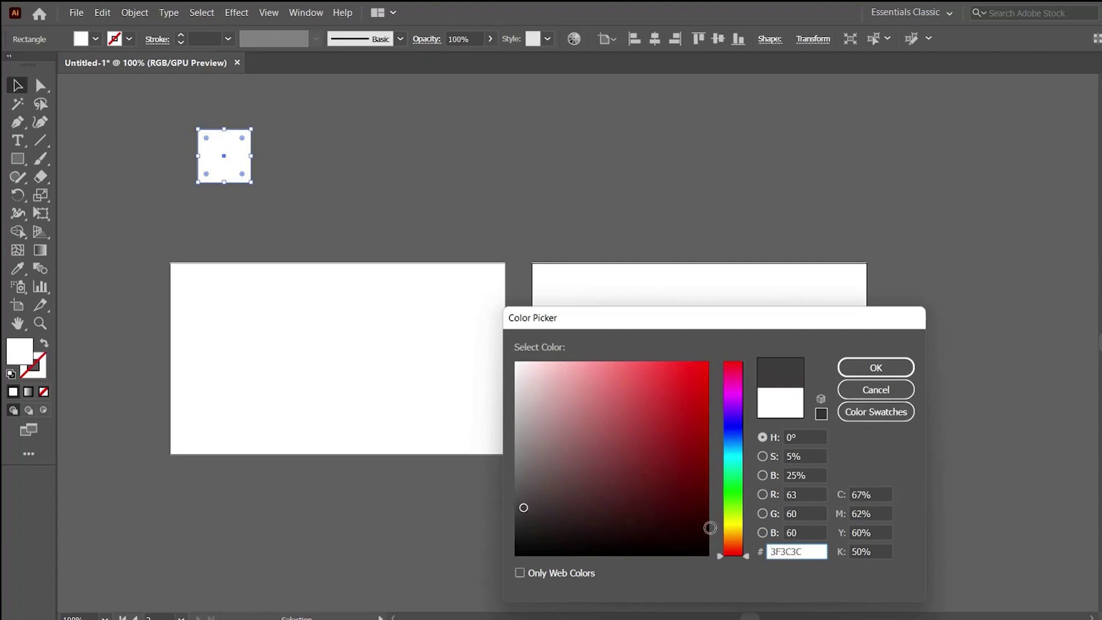
left_click_drag(746, 554, 746, 452)
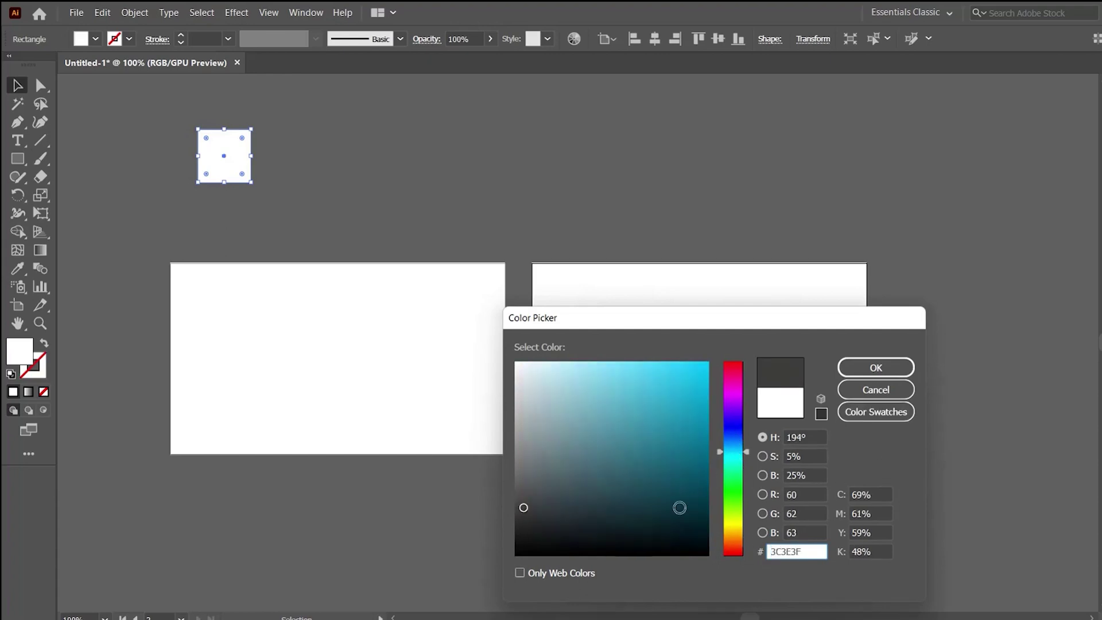
left_click(675, 515)
left_click(669, 528)
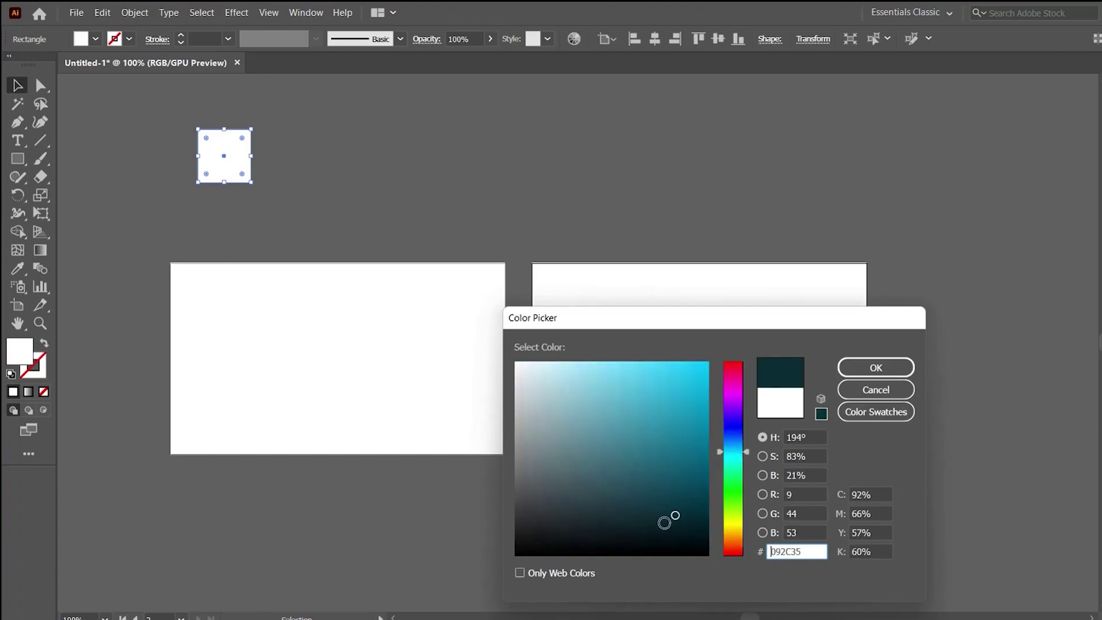
left_click(868, 372)
left_click(322, 168)
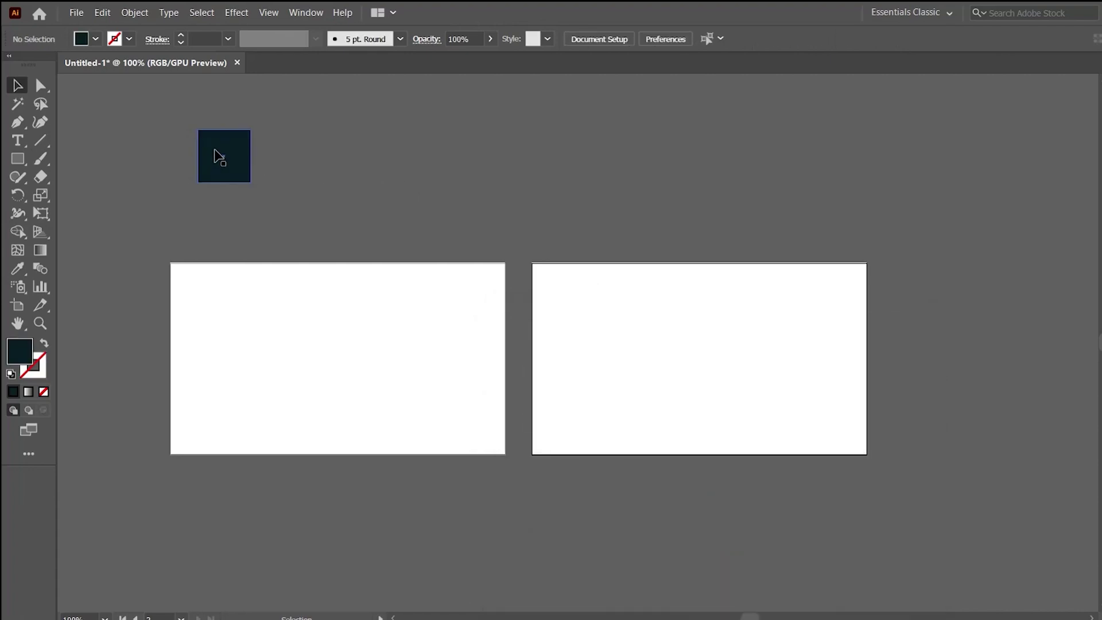
Duplicate the dark square to the right and fill the copy bright blue 0EA1DB.
left_click_drag(220, 156, 289, 156)
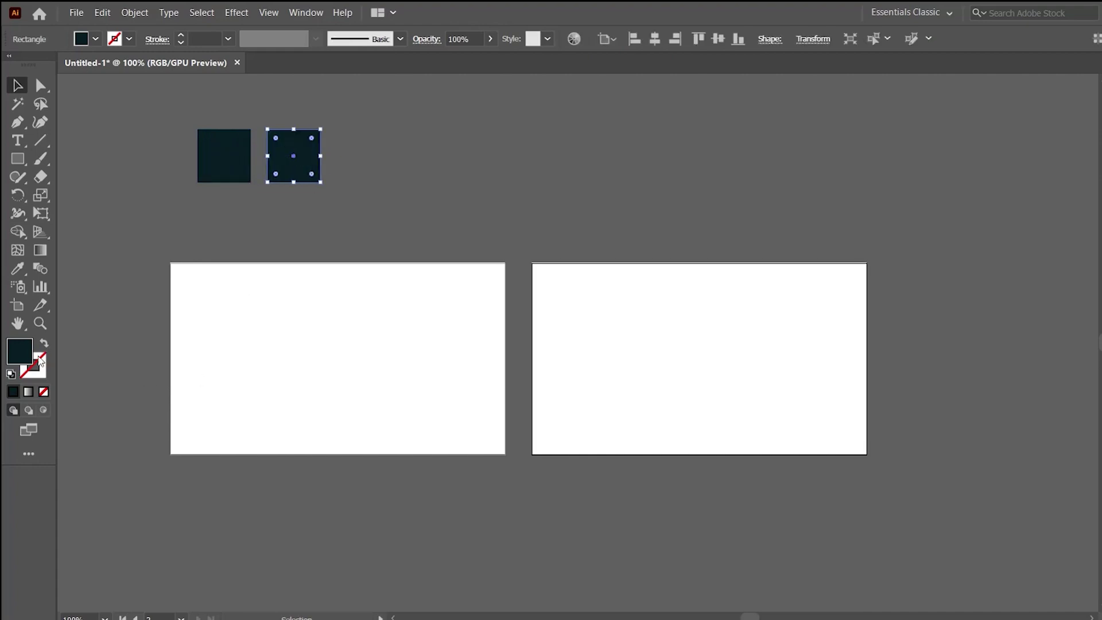
double_click(24, 357)
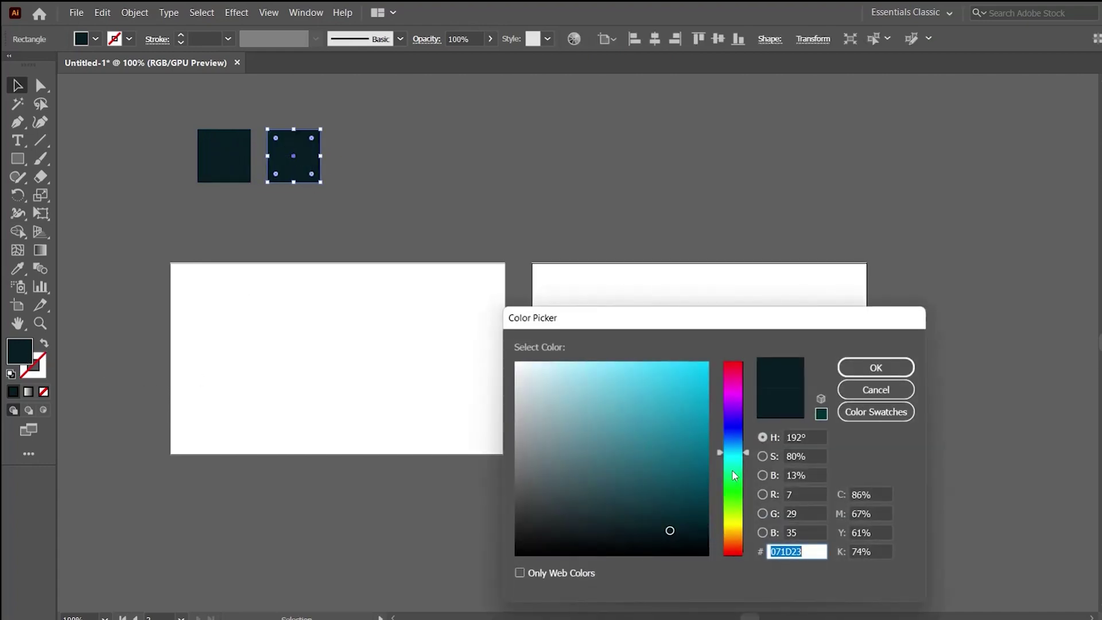
mouse_move(735, 443)
left_mouse_down()
mouse_move(691, 431)
mouse_move(689, 448)
mouse_move(683, 428)
mouse_move(679, 451)
mouse_move(655, 421)
left_mouse_up()
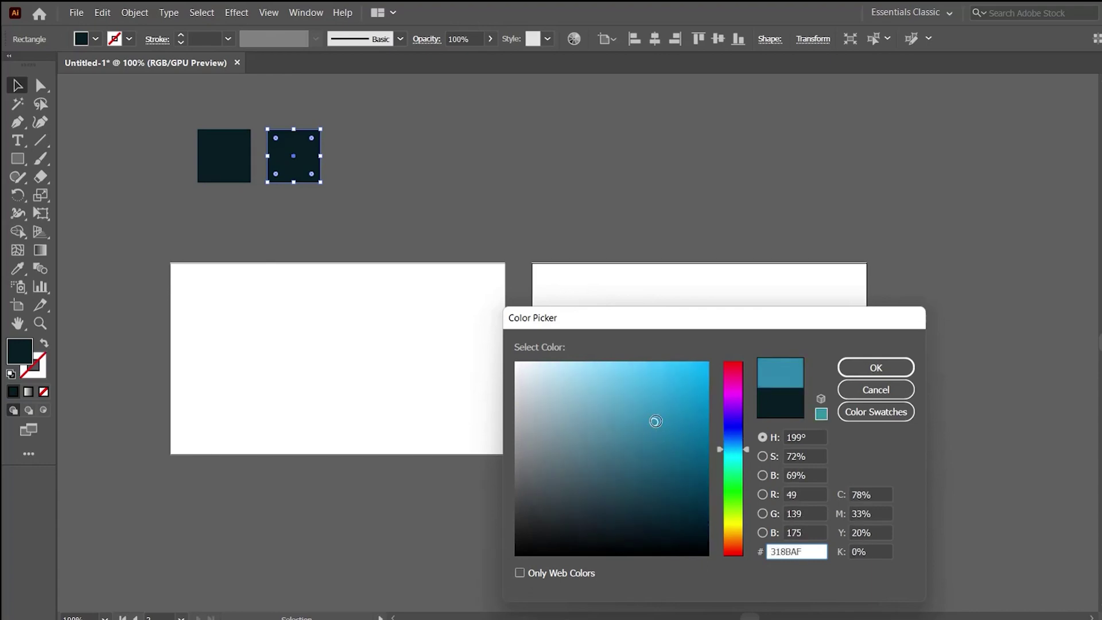
left_click(697, 389)
left_click(875, 368)
left_click(485, 226)
Duplicate the blue square again and give the third one a deeper teal-blue, 077B9E.
left_click_drag(299, 159, 374, 165)
left_click(442, 172)
left_click(381, 165)
double_click(32, 357)
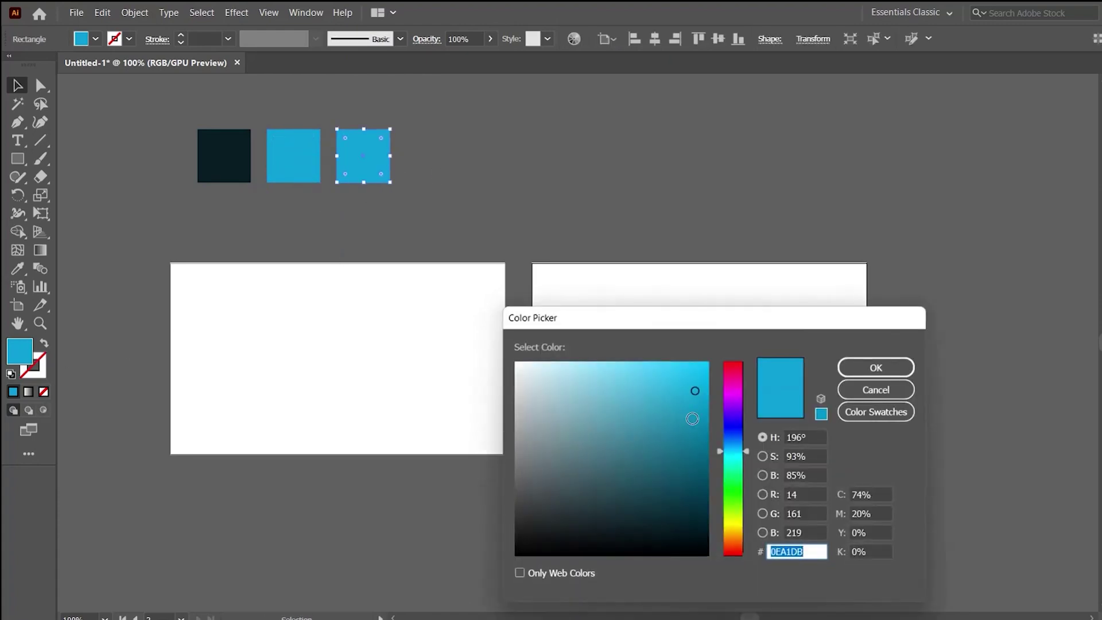
left_click(700, 422)
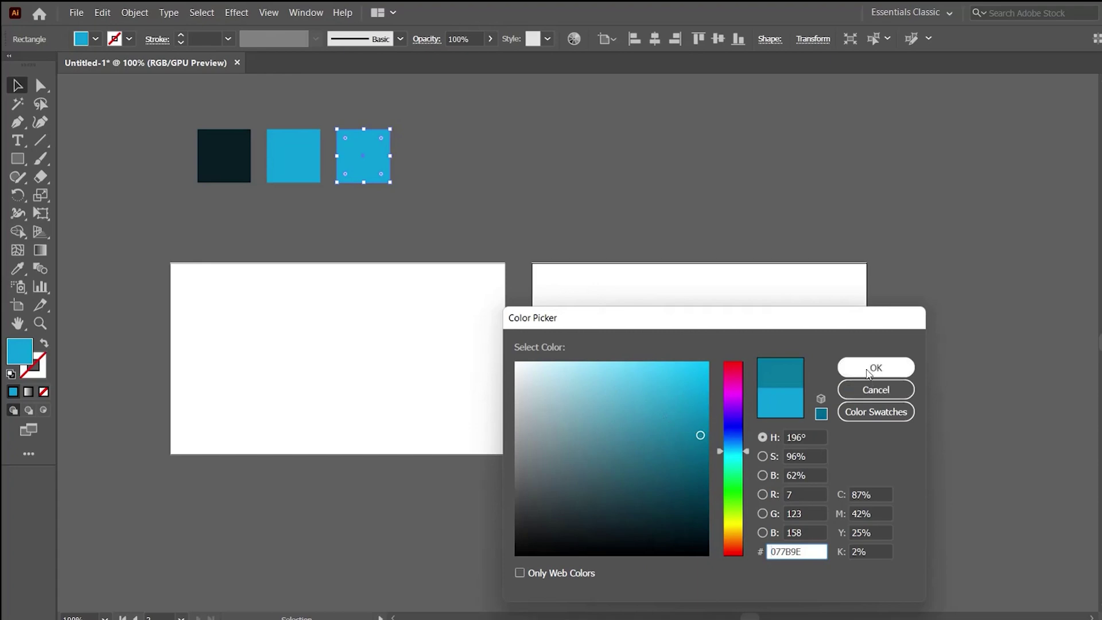
left_click(875, 368)
left_click(518, 217)
left_click_drag(430, 227, 449, 227)
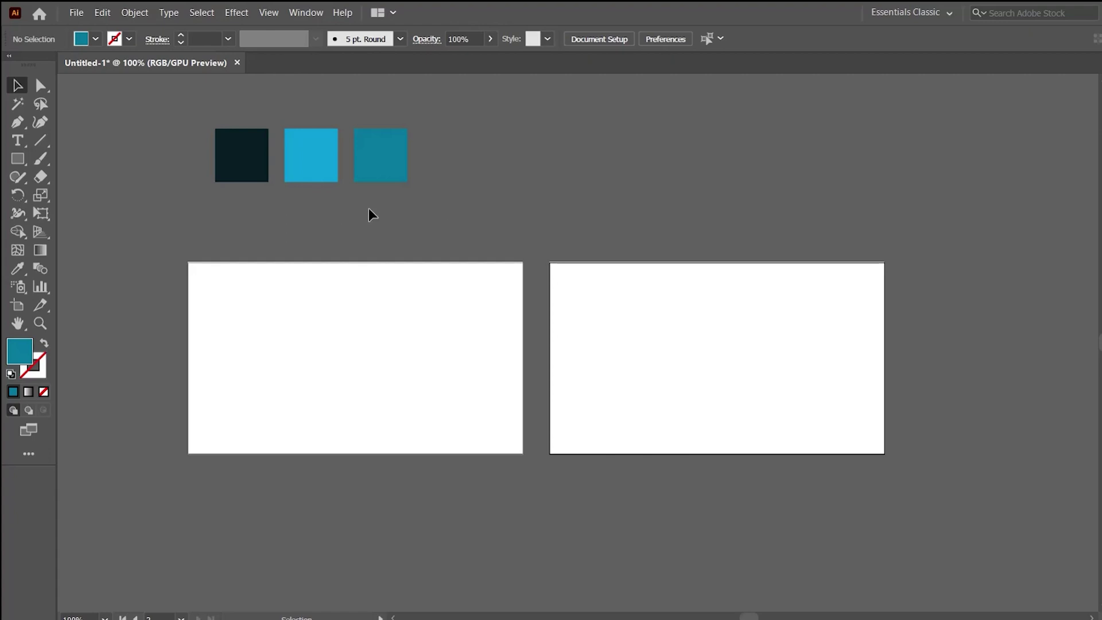
Draw a 0.4 × 2 in teal strip flush against the first artboard's left edge.
left_click_drag(20, 165, 69, 157)
left_click_drag(186, 263, 226, 455)
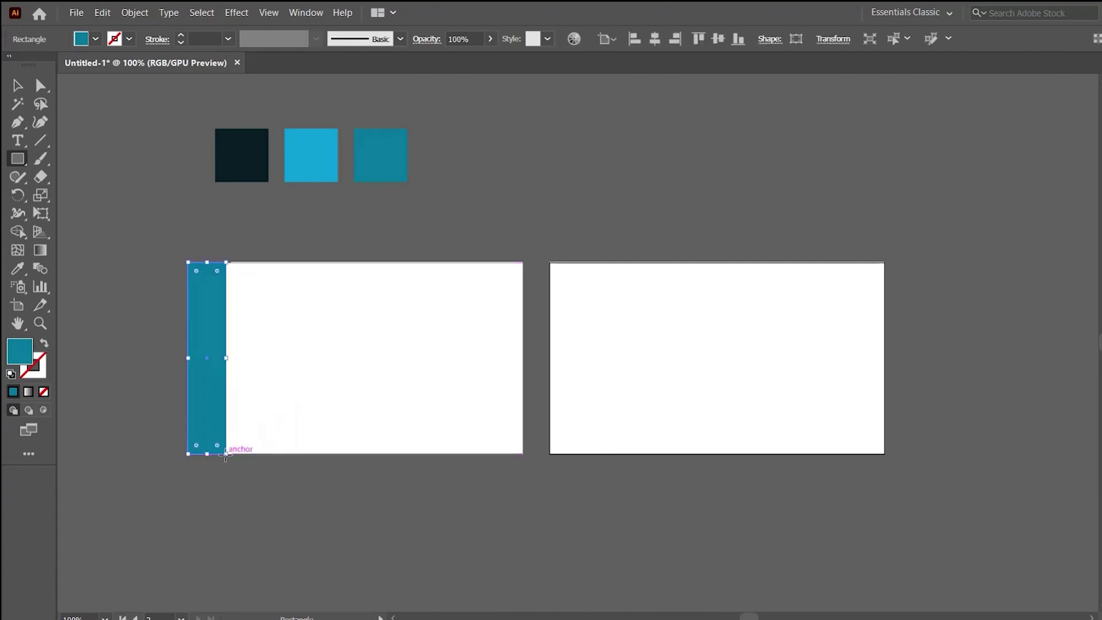
key("v")
left_click(296, 304)
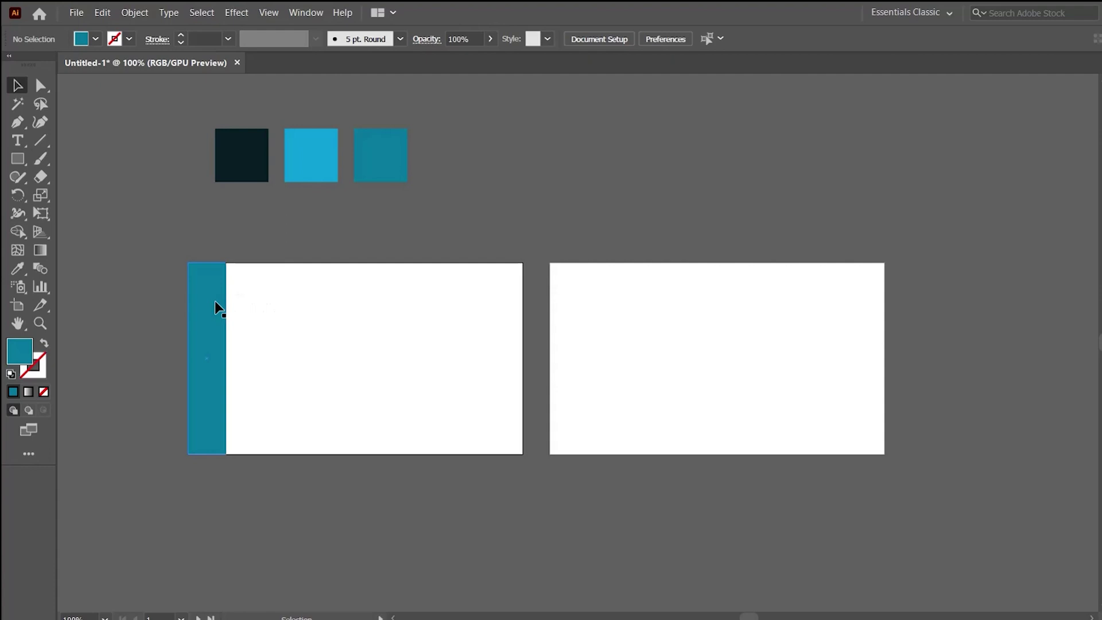
left_click(220, 313)
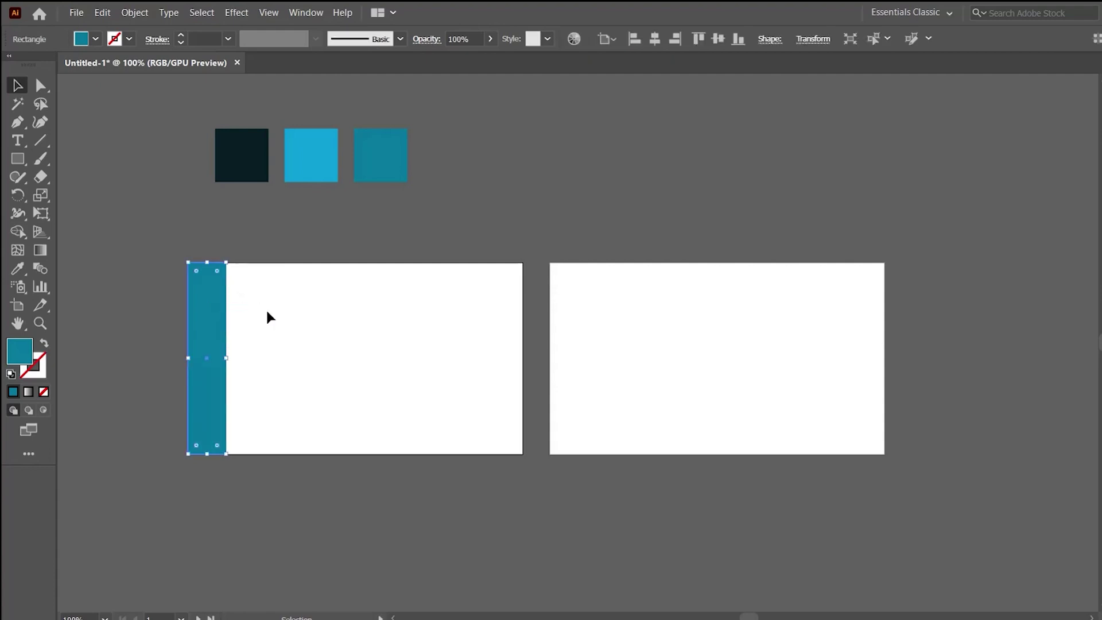
left_click(284, 318)
left_click(207, 305)
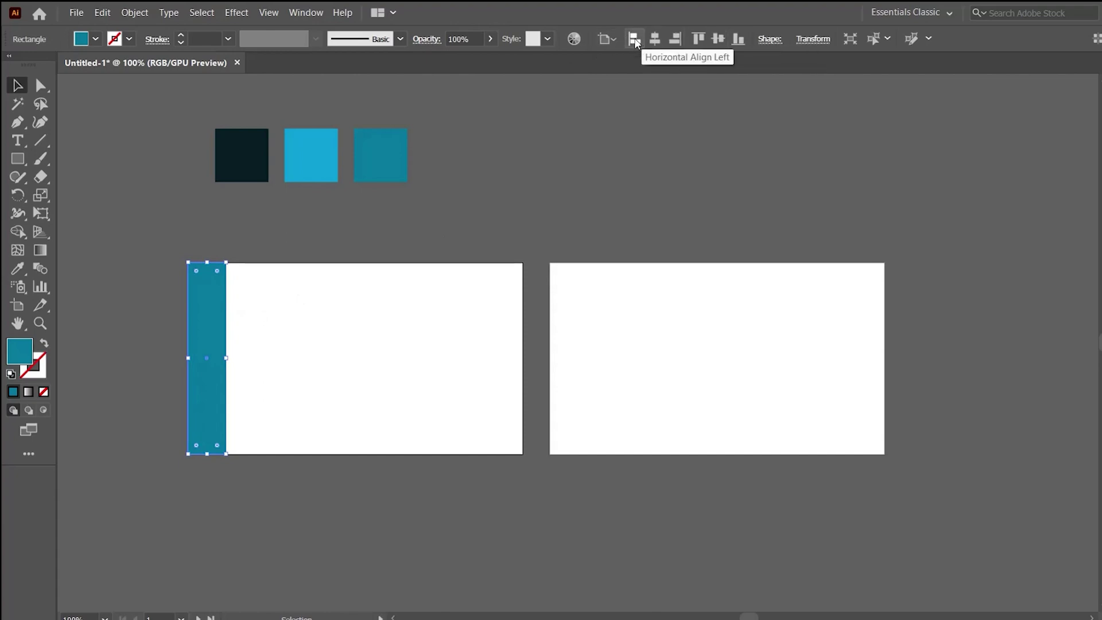
left_click(513, 290)
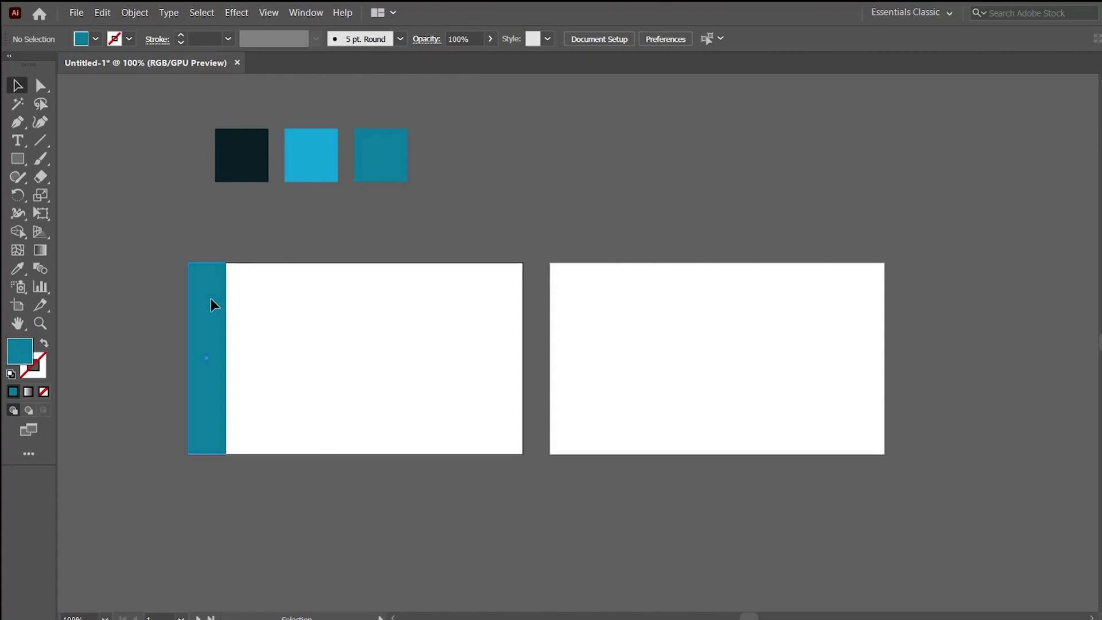
Copy the teal bar to the card's right edge with Align Right, then add a shortened copy top-left.
left_click(211, 300)
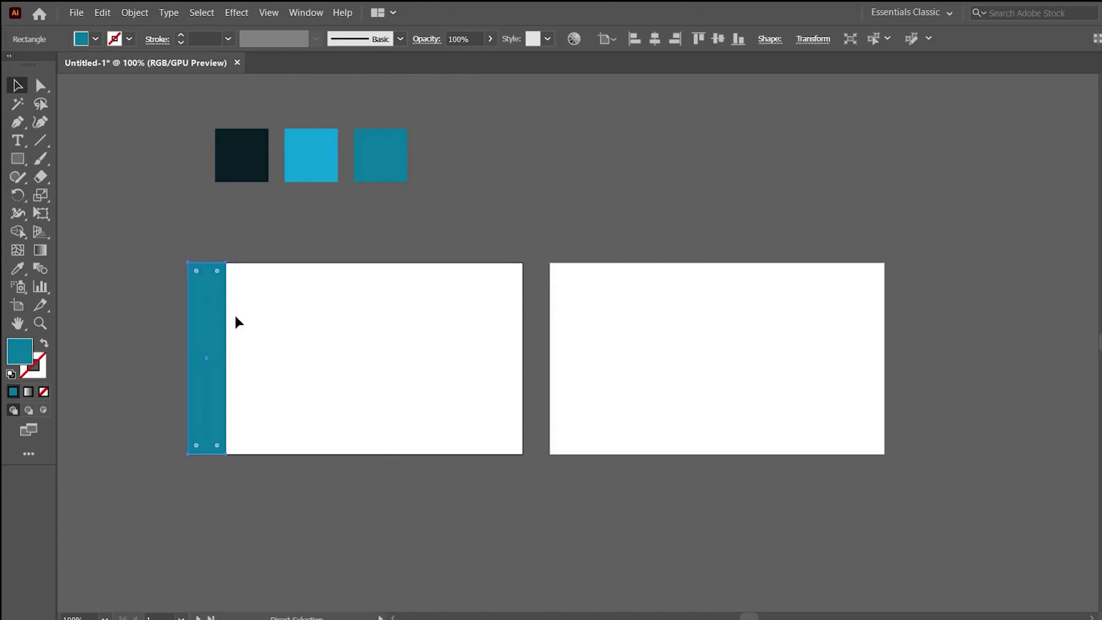
left_click_drag(209, 315, 289, 314)
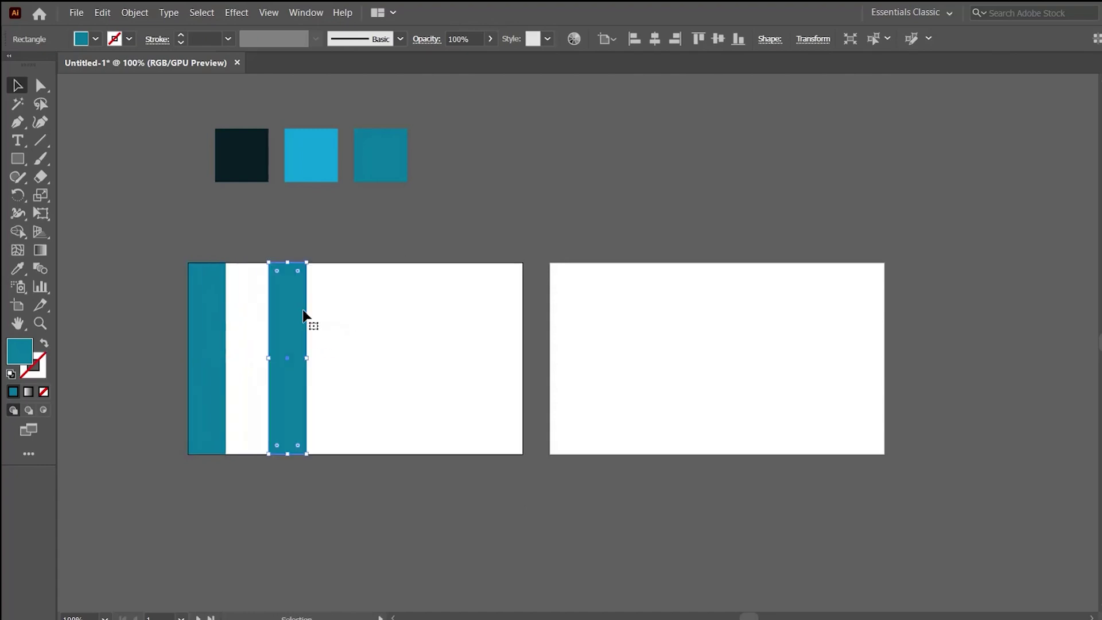
key("Delete")
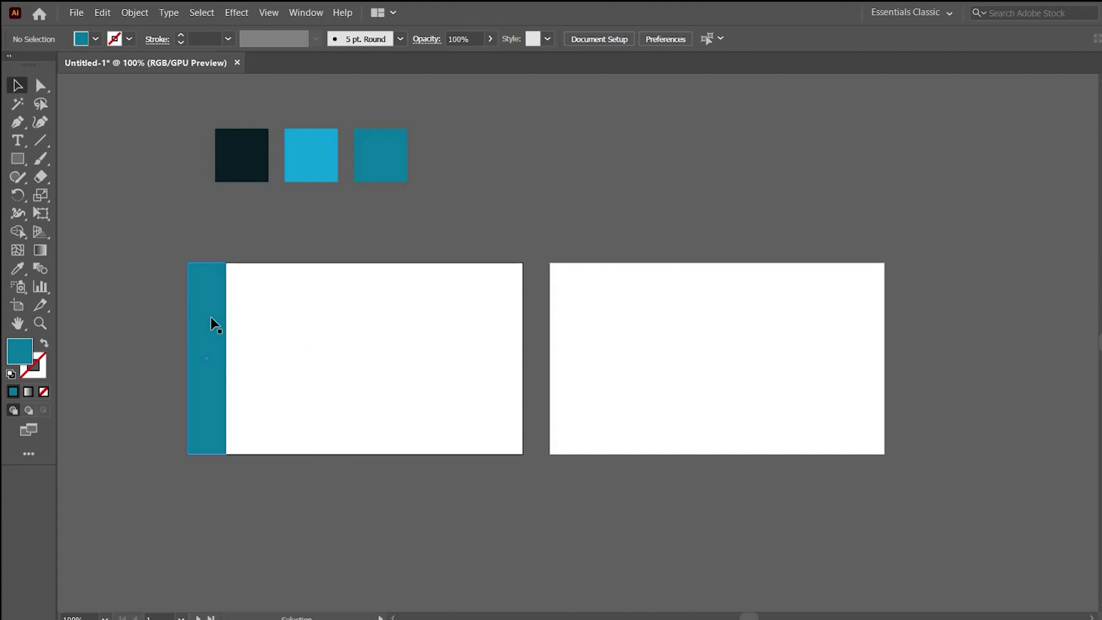
left_click_drag(211, 319, 359, 325)
left_click(401, 330)
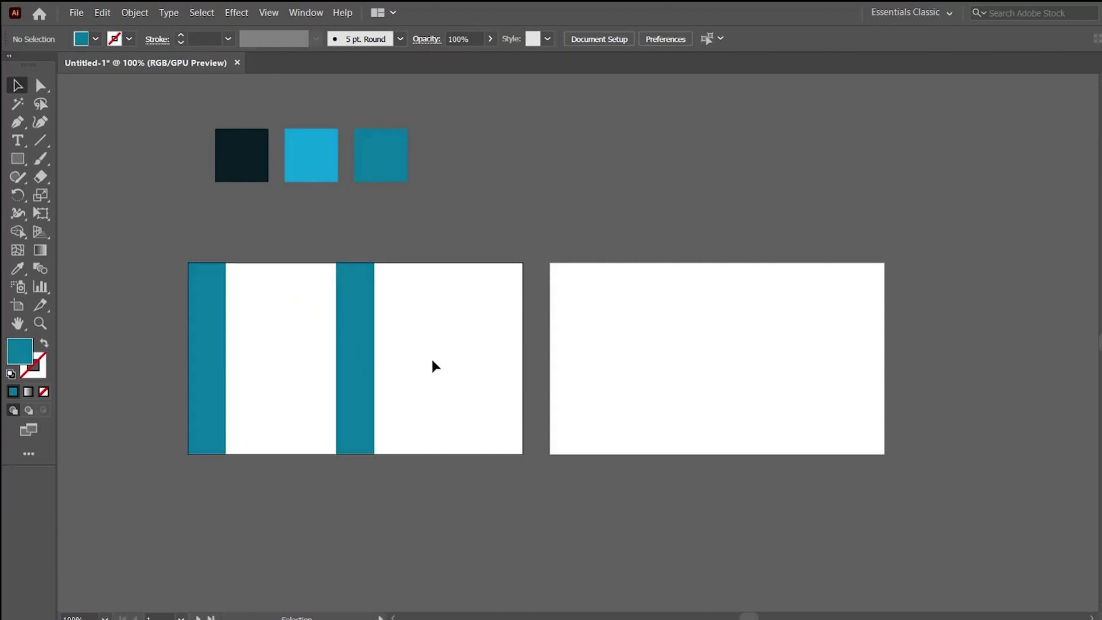
left_click(359, 319)
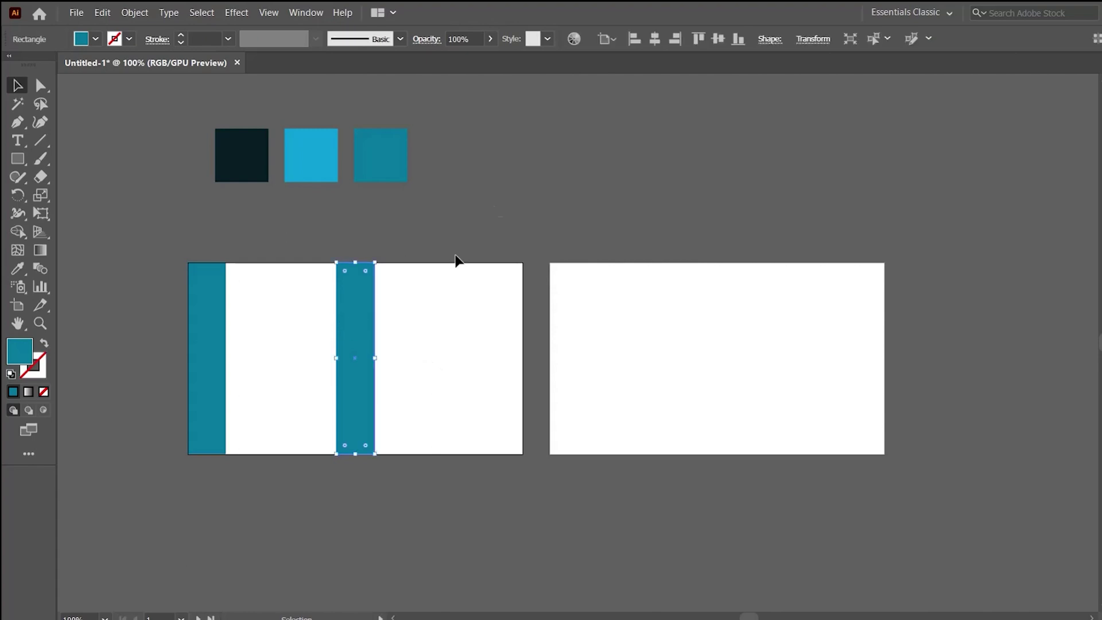
left_click(675, 40)
left_click(677, 187)
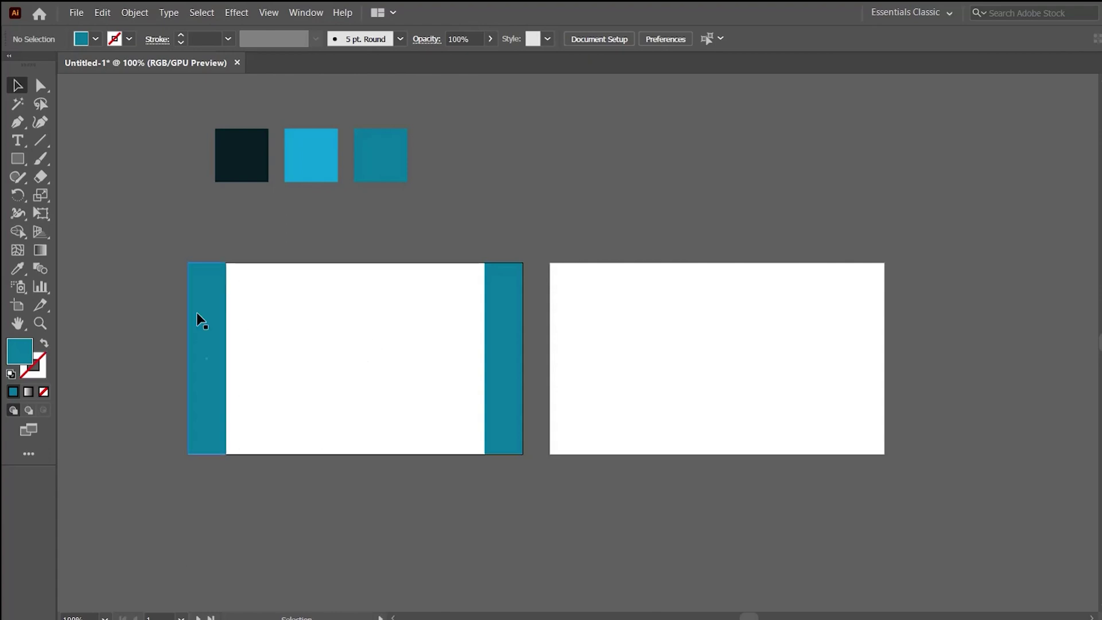
left_click_drag(202, 319, 230, 315)
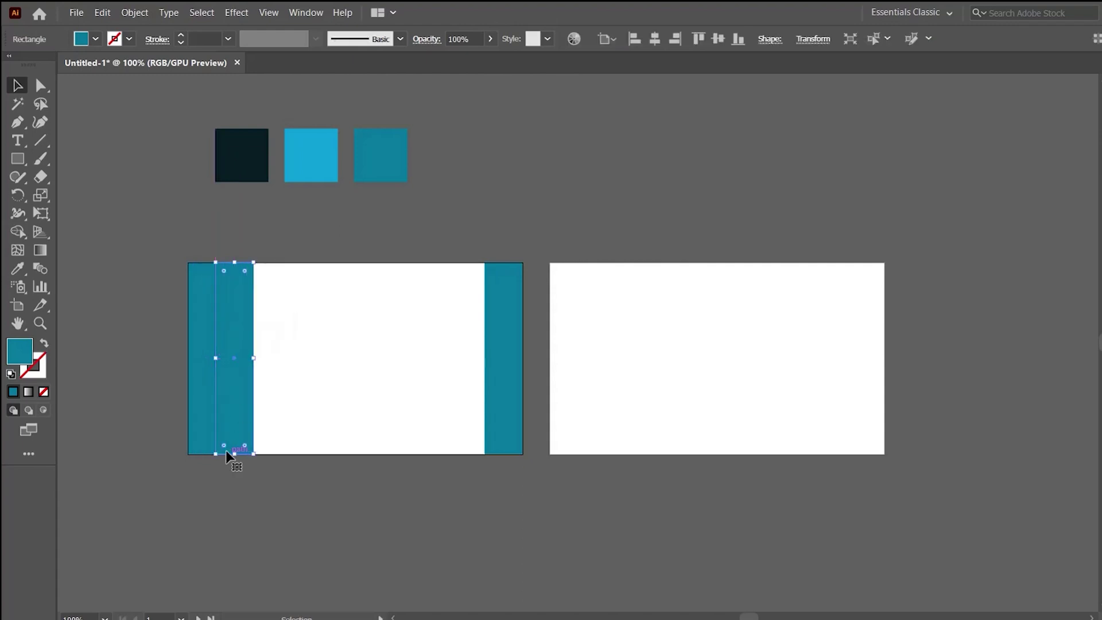
left_click_drag(234, 453, 241, 329)
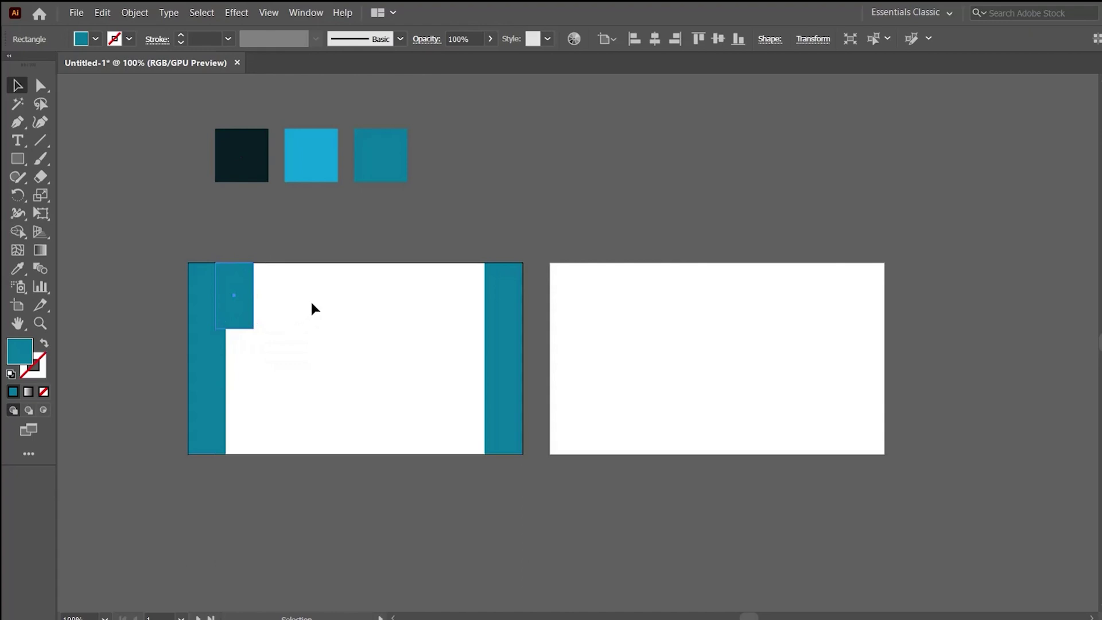
Recolour the short top-left block light blue with the Eyedropper.
key("i")
left_click(339, 162)
key("v")
left_click(312, 320)
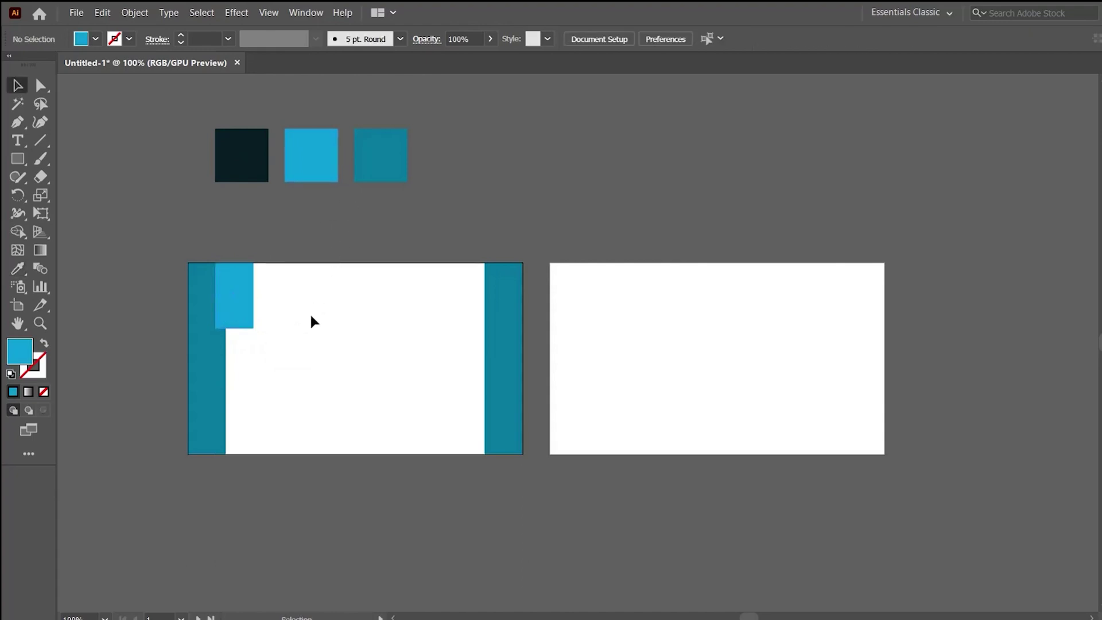
Fill both side bars with the dark navy swatch colour.
key("ctrl+equal")
left_click_drag(392, 357, 305, 366)
left_click(305, 366)
left_click(725, 379, "shift")
key("i")
left_click(346, 108)
key("v")
left_click(421, 198)
Extend the light blue block into a full-height strip beside the left navy bar using copied pieces.
scroll(362, 226, "down", 2)
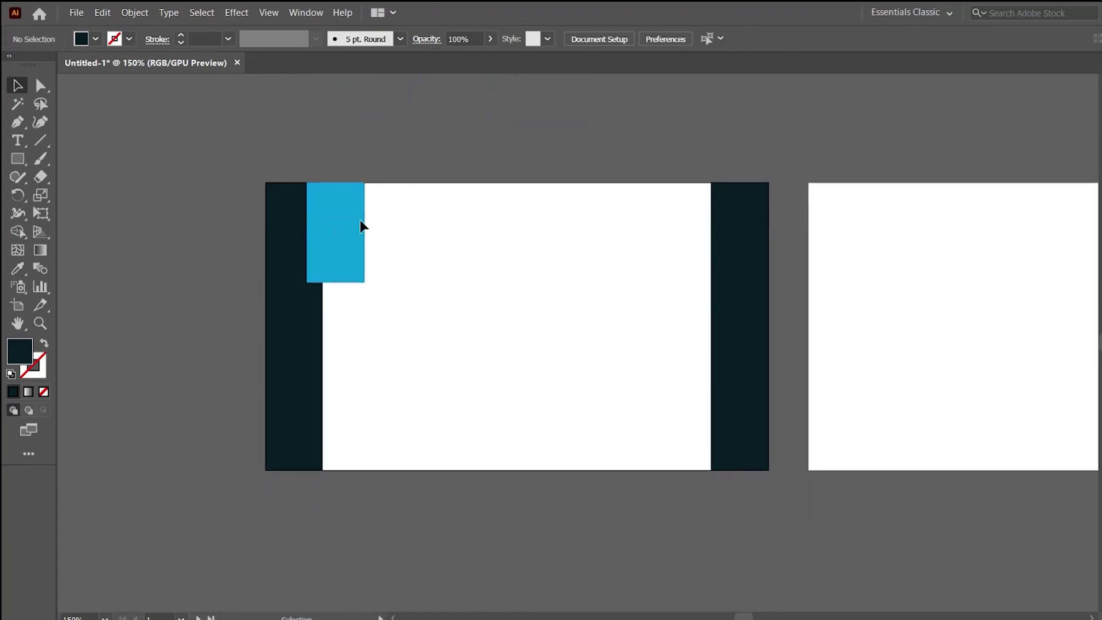
left_click(349, 221)
left_click_drag(352, 209, 354, 309)
left_click_drag(336, 380, 360, 388)
left_click(391, 312)
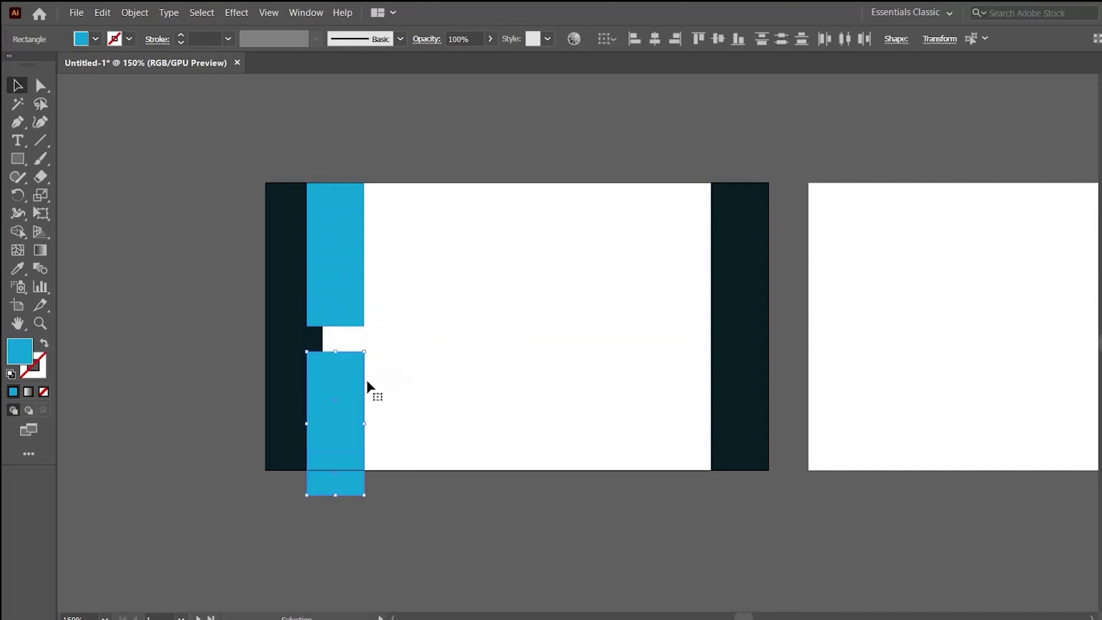
left_click_drag(370, 346, 313, 517)
left_click(414, 354, "ctrl")
left_click_drag(471, 360, 471, 327)
left_click(571, 340)
key("ctrl+minus")
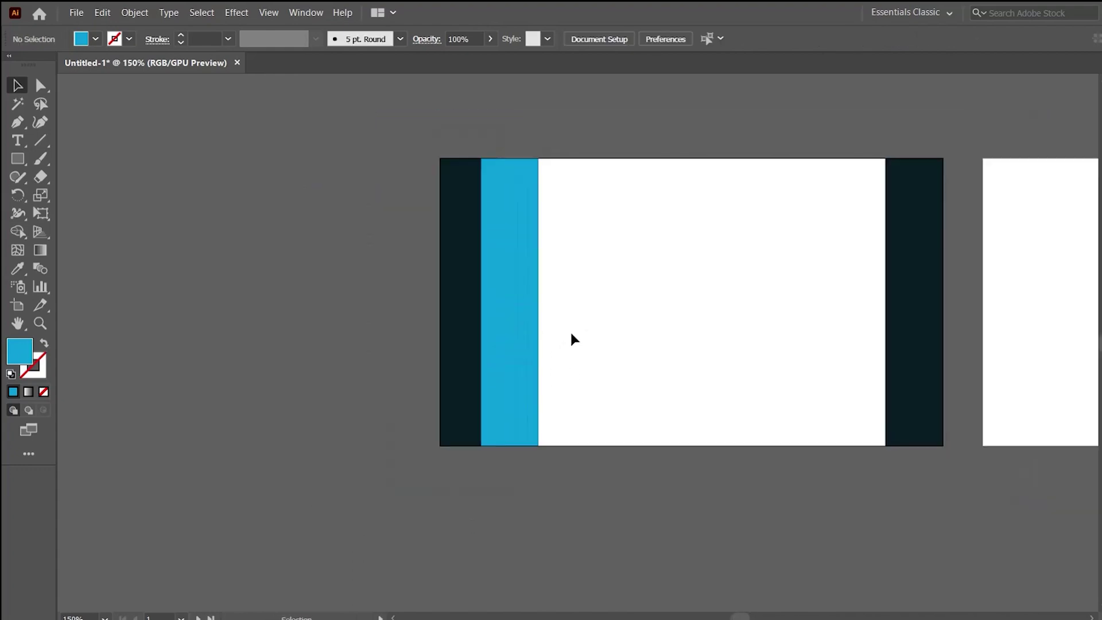
left_click_drag(564, 353, 402, 408)
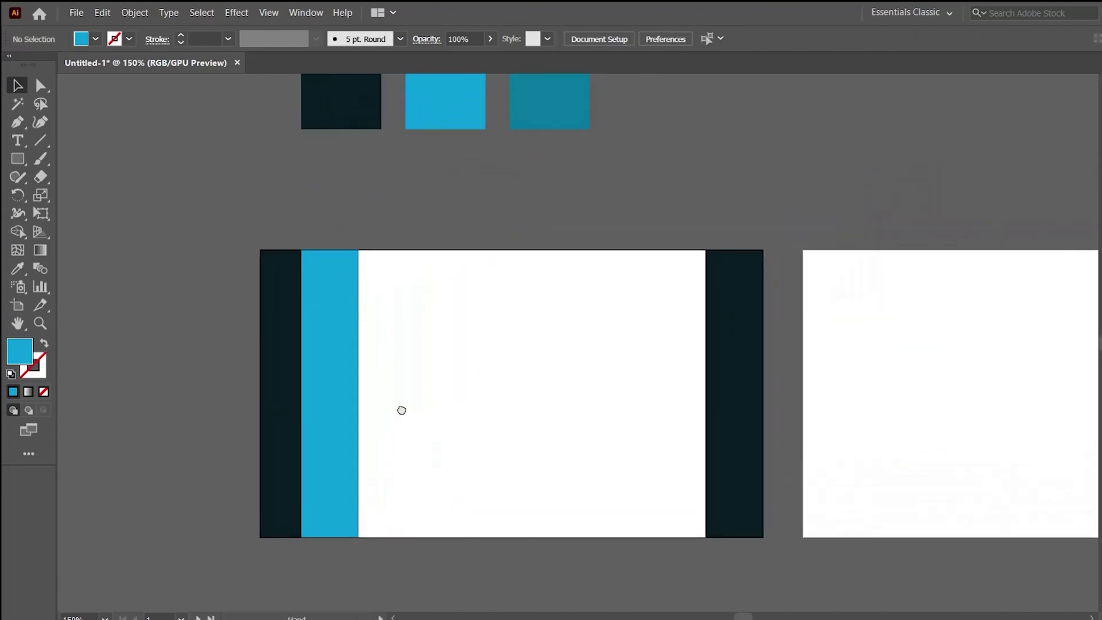
Recolour a block in the light blue strip dark teal, undoing a mistaken fill on the middle block.
left_click(339, 359)
key("i")
left_click(533, 110)
key("v")
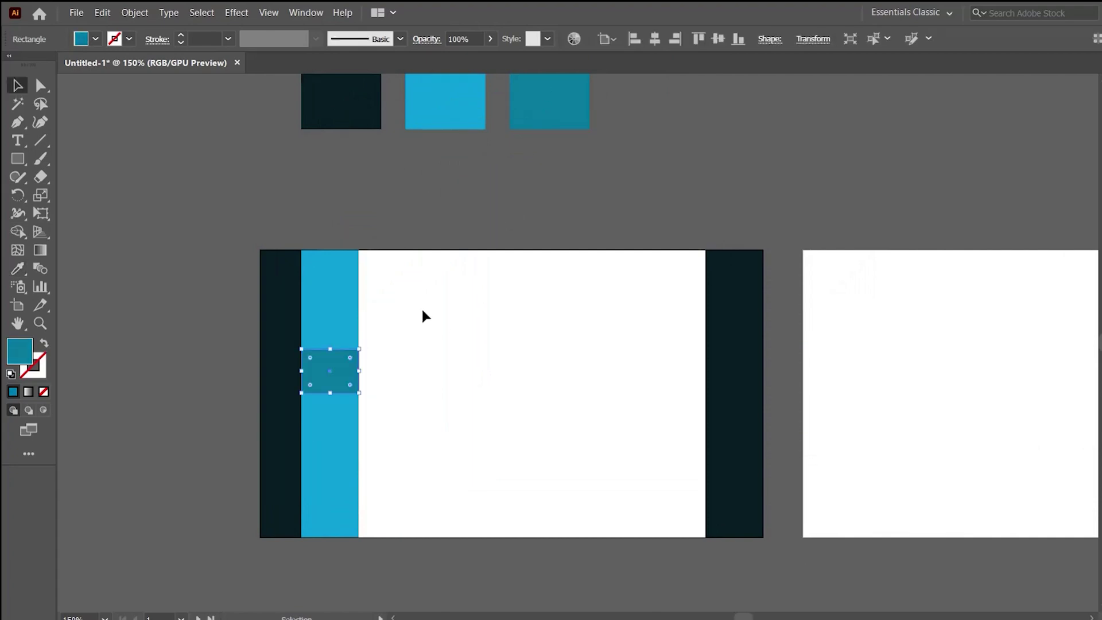
left_click(342, 416)
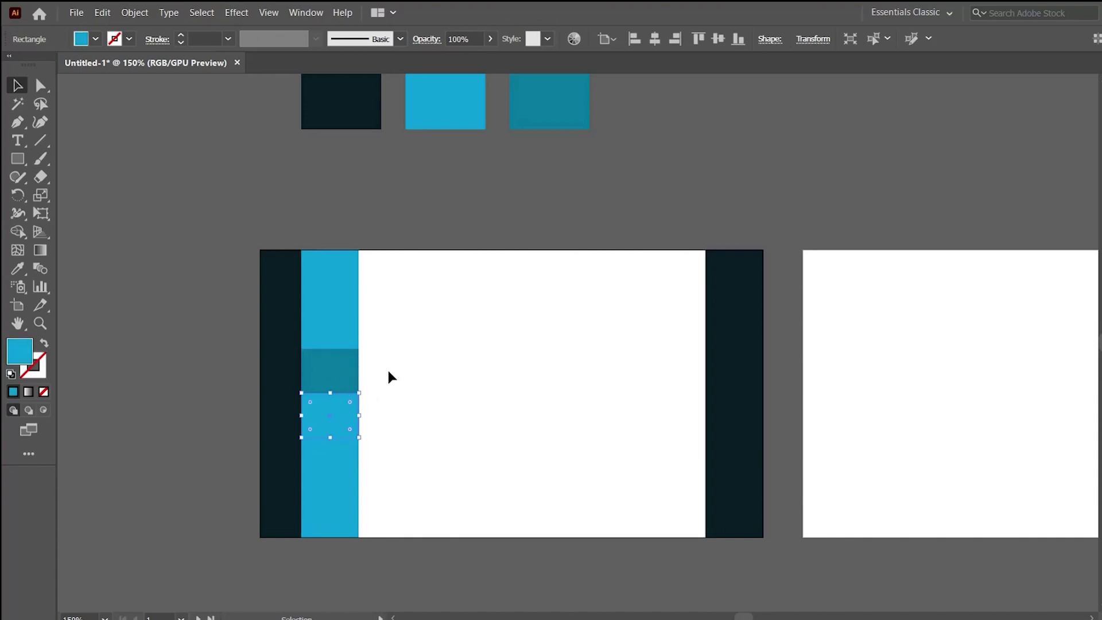
scroll(388, 373, "up", 1)
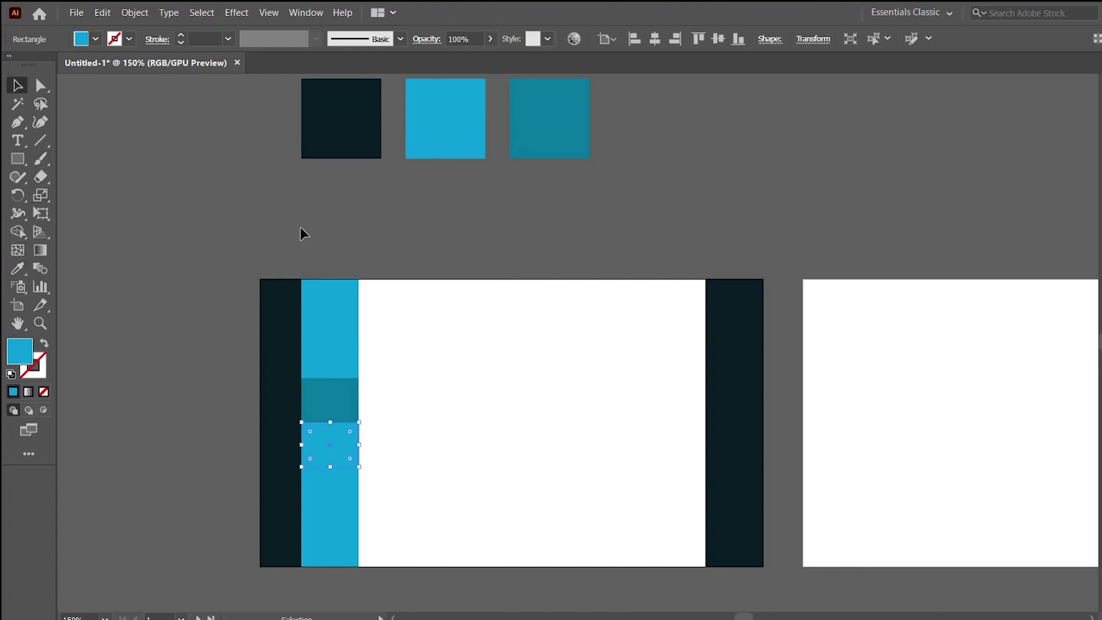
key("i")
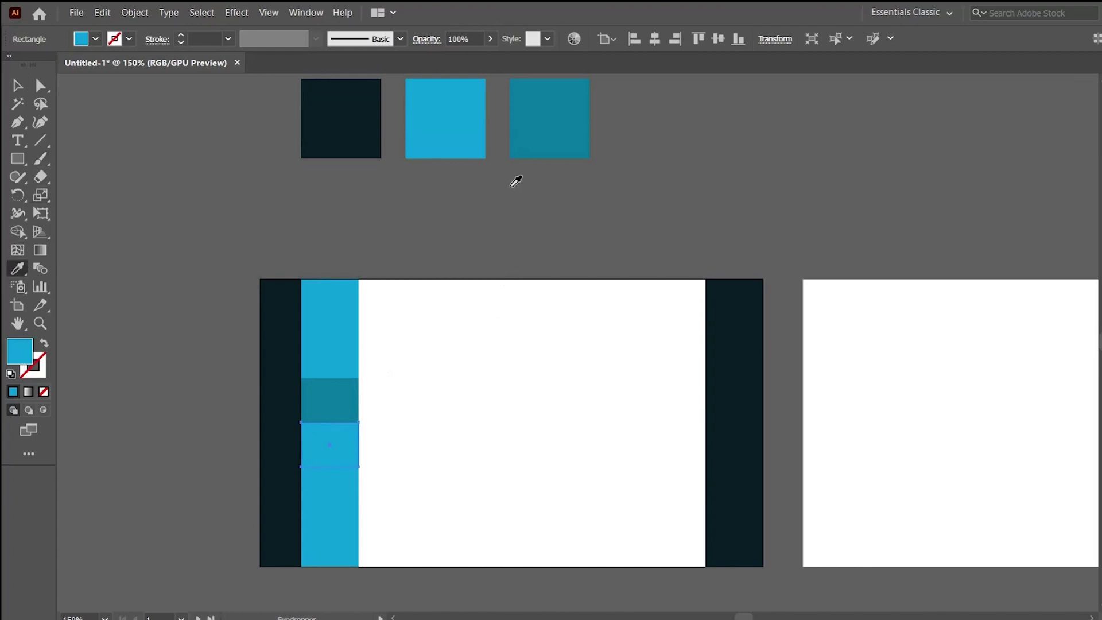
left_click(536, 131)
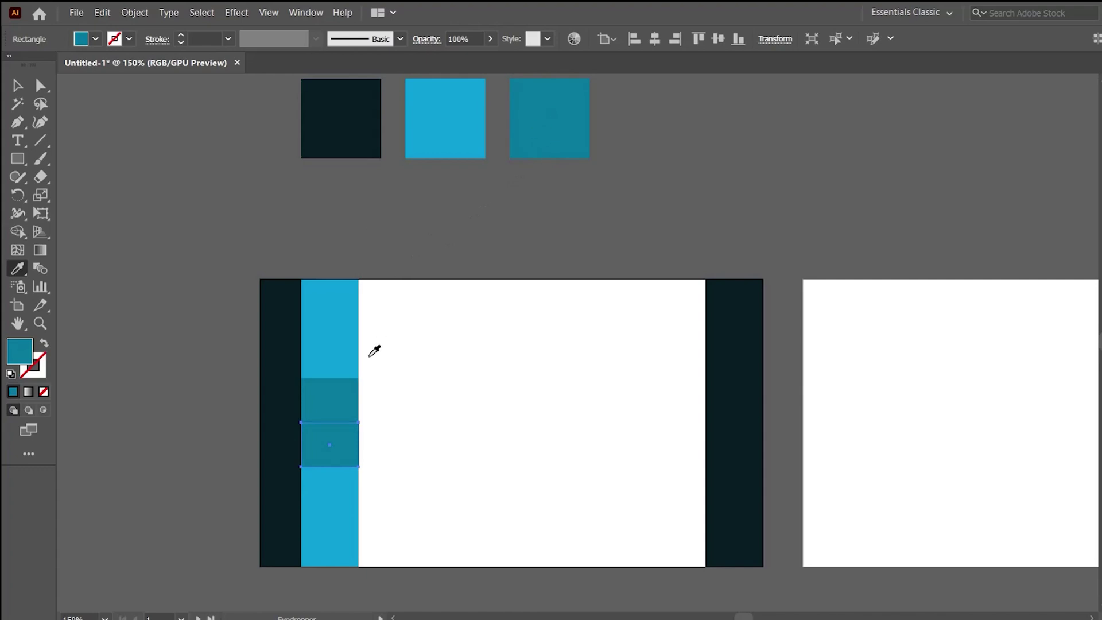
key("ctrl+z")
key("v")
Check the bottom strip block and both navy side bars, then clear the selection.
left_click(333, 519)
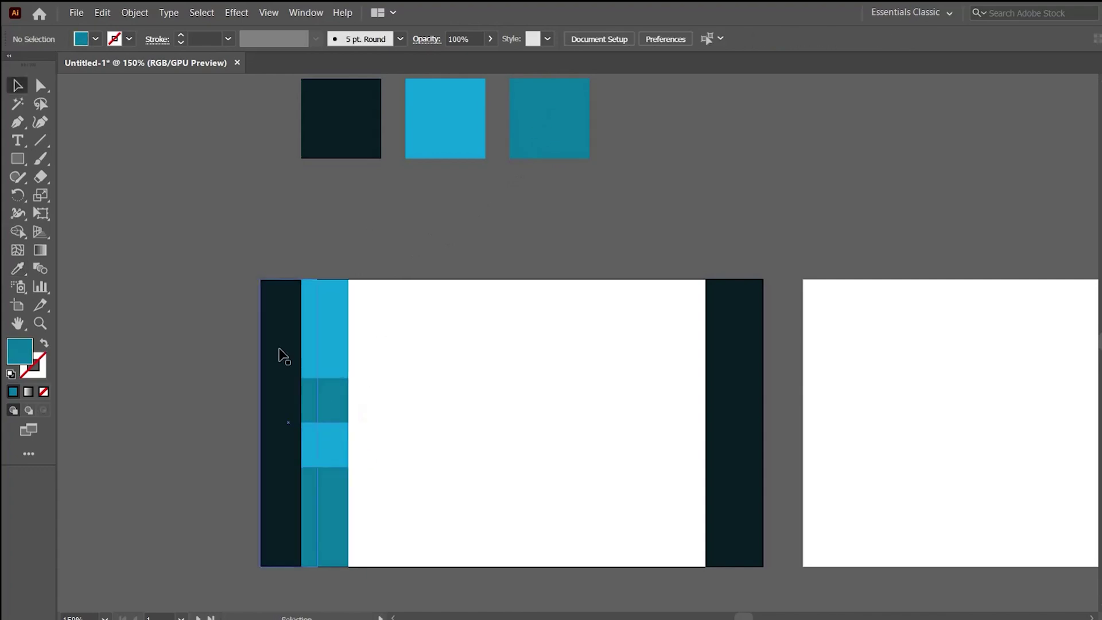
left_click(283, 355)
left_click(429, 422)
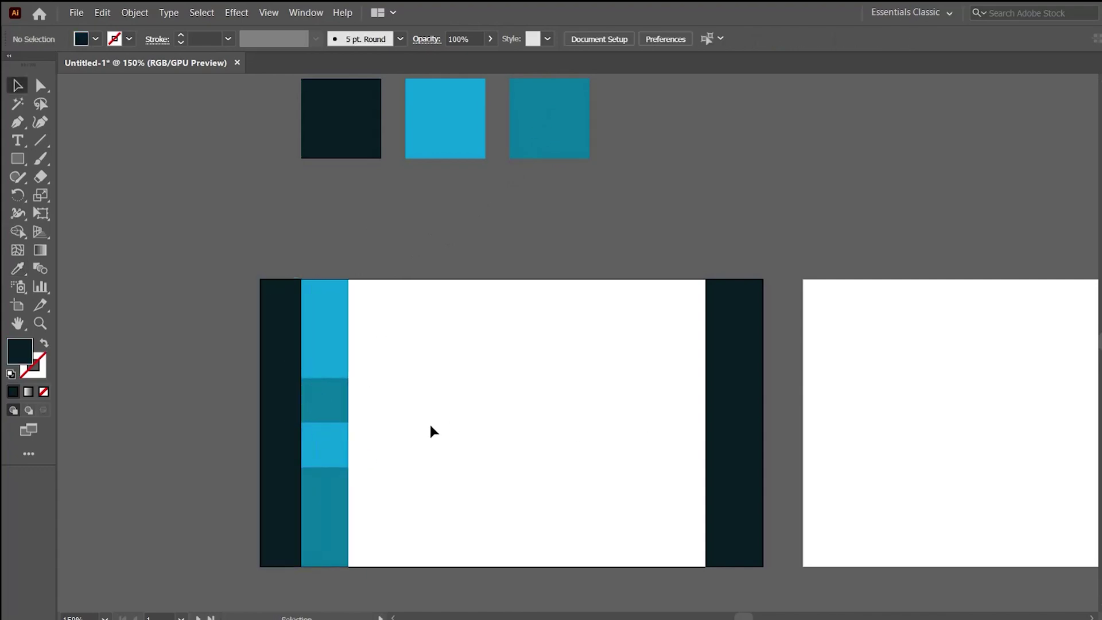
left_click(481, 386)
key("ctrl+minus")
left_click_drag(509, 381, 320, 382)
left_click(256, 342)
left_click(689, 352, "shift")
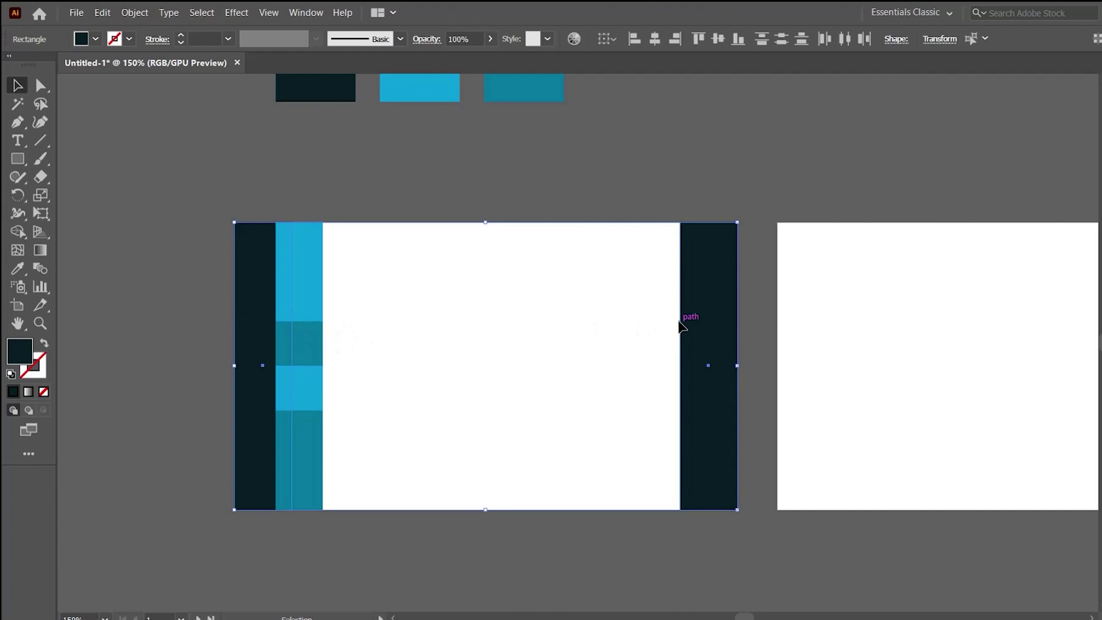
key("ctrl+shift+a")
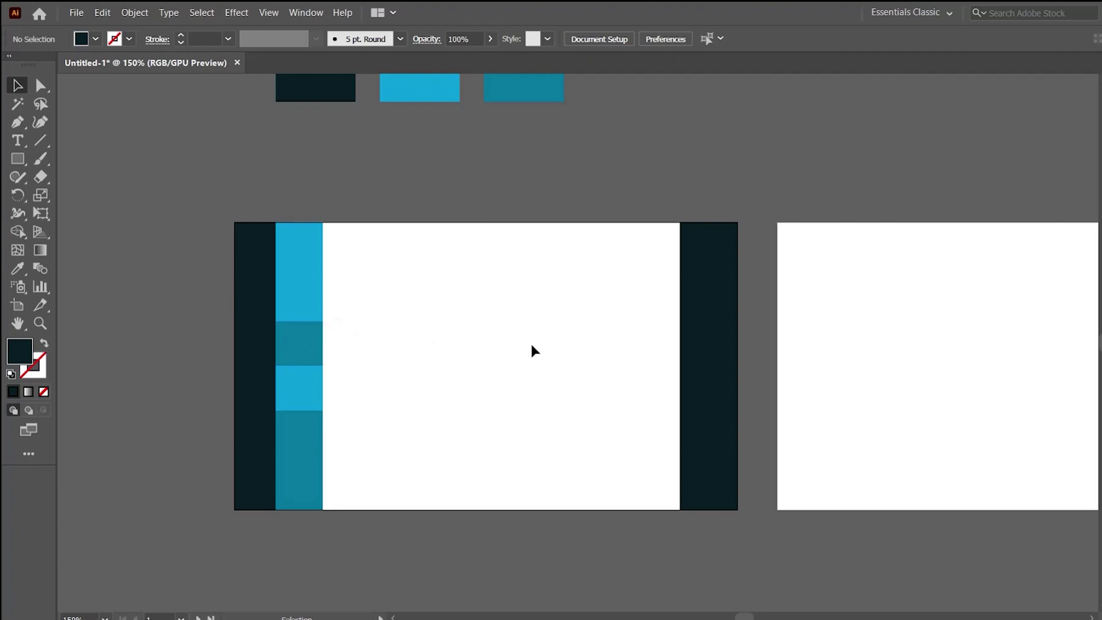
Push the stripe's middle anchor points right to form a right-pointing chevron.
key("a")
left_click_drag(260, 356, 334, 386)
key("ctrl+shift+a")
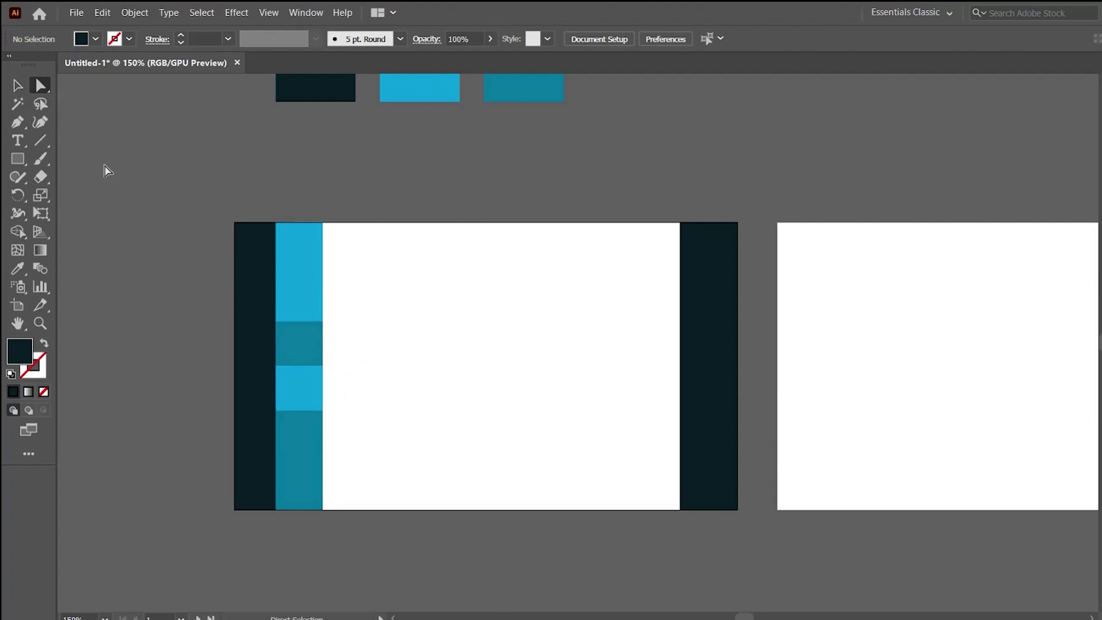
left_click_drag(239, 351, 352, 391)
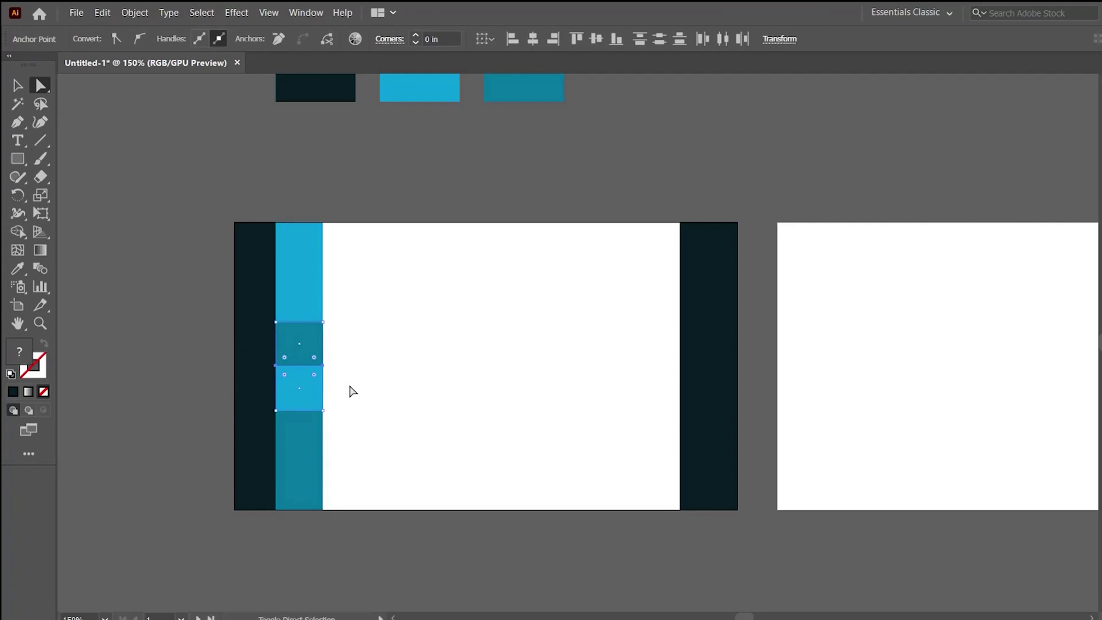
key("shift+Right")
key("v")
Select the chevron stripe pieces and copy them toward the middle of the card.
left_click_drag(371, 465, 303, 293)
left_click(485, 366)
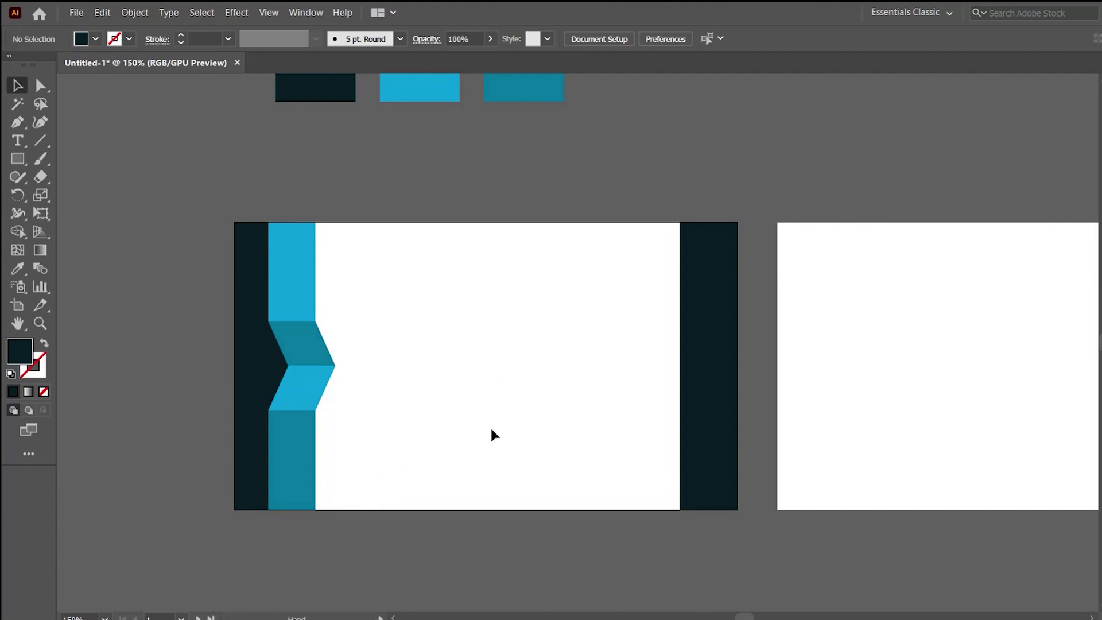
left_click_drag(486, 425, 443, 431)
left_click_drag(319, 471, 530, 303)
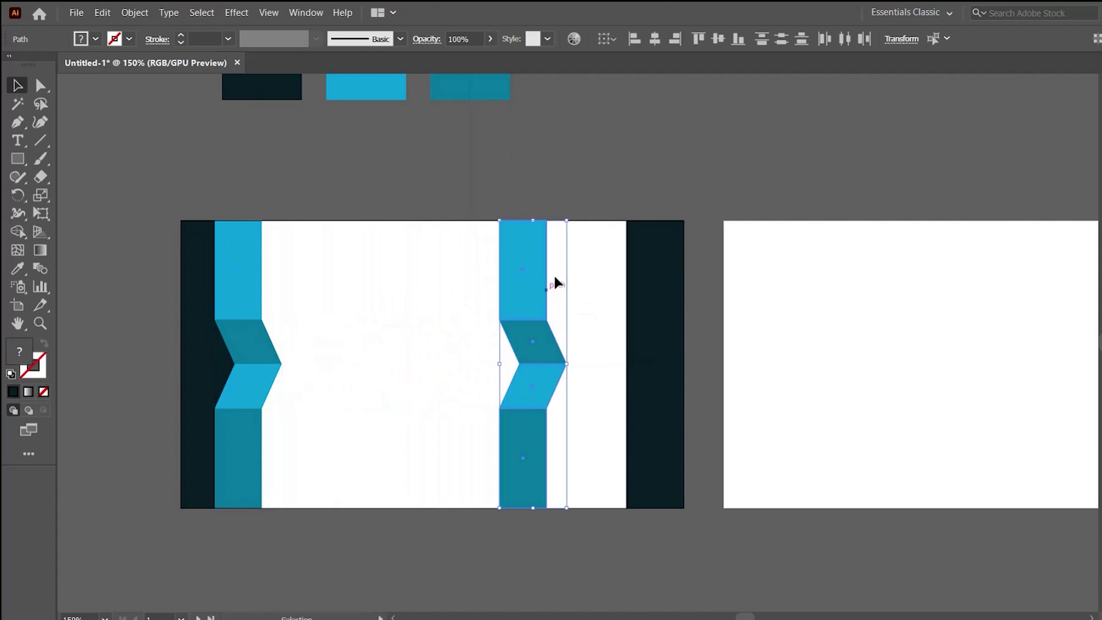
Place the stripe copy on the right and rotate it 180° so it points left.
left_click(577, 223)
left_click(534, 442)
left_click_drag(576, 222, 516, 511)
left_click(433, 539)
left_click_drag(529, 370, 570, 510)
left_click(443, 409)
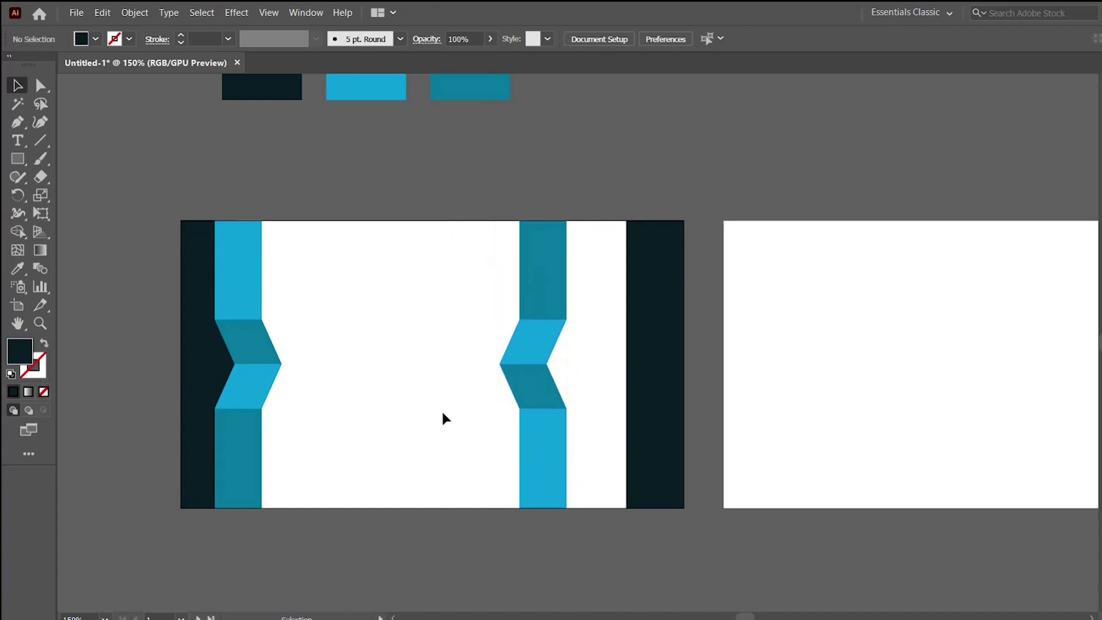
Recolour the right stripe's bottom piece dark teal and its top piece light blue.
left_click(529, 438)
key("i")
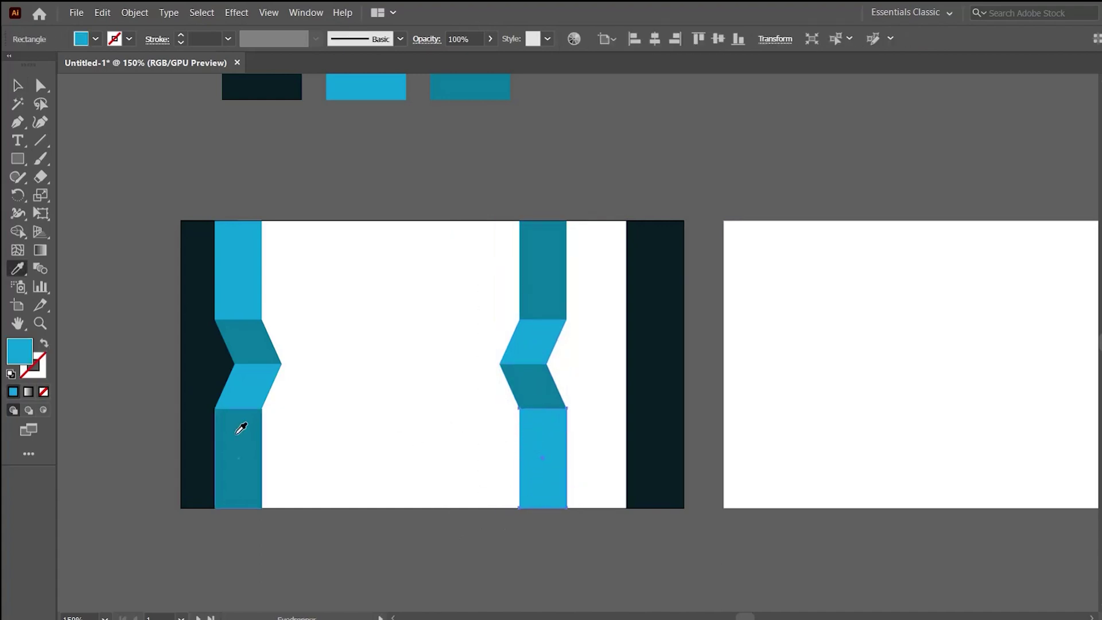
left_click(239, 423)
key("v")
left_click(543, 299)
key("i")
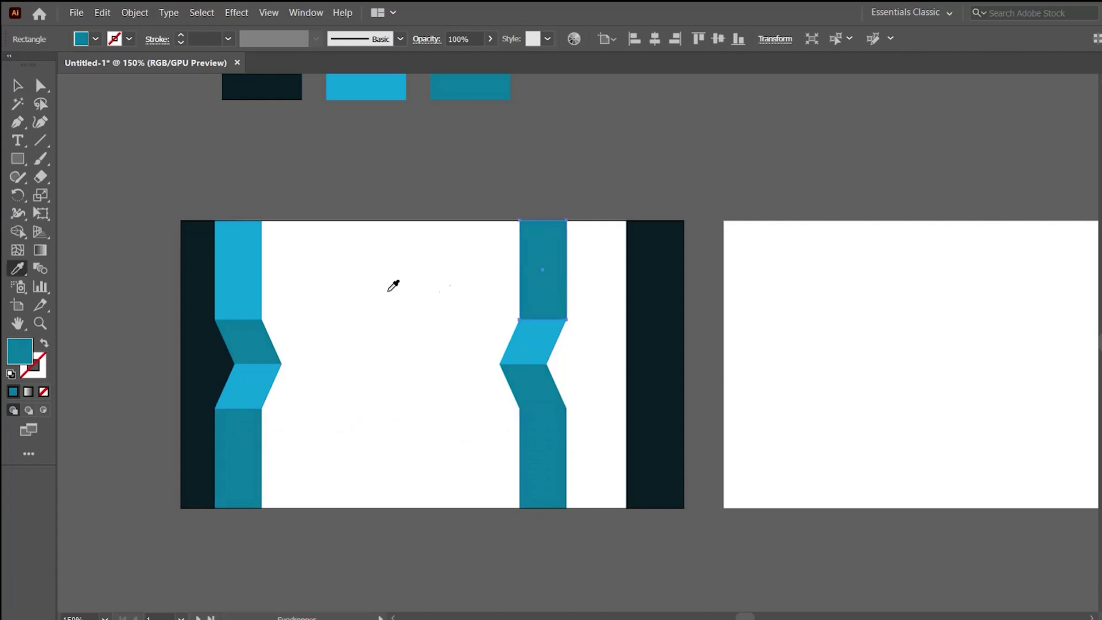
left_click(243, 270)
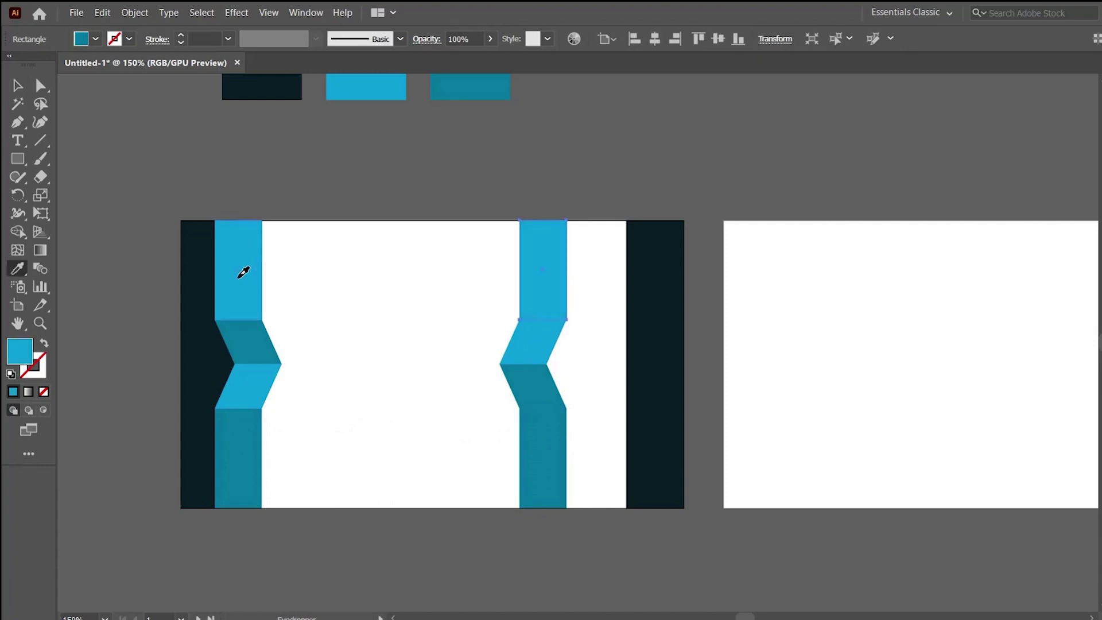
left_click(252, 349)
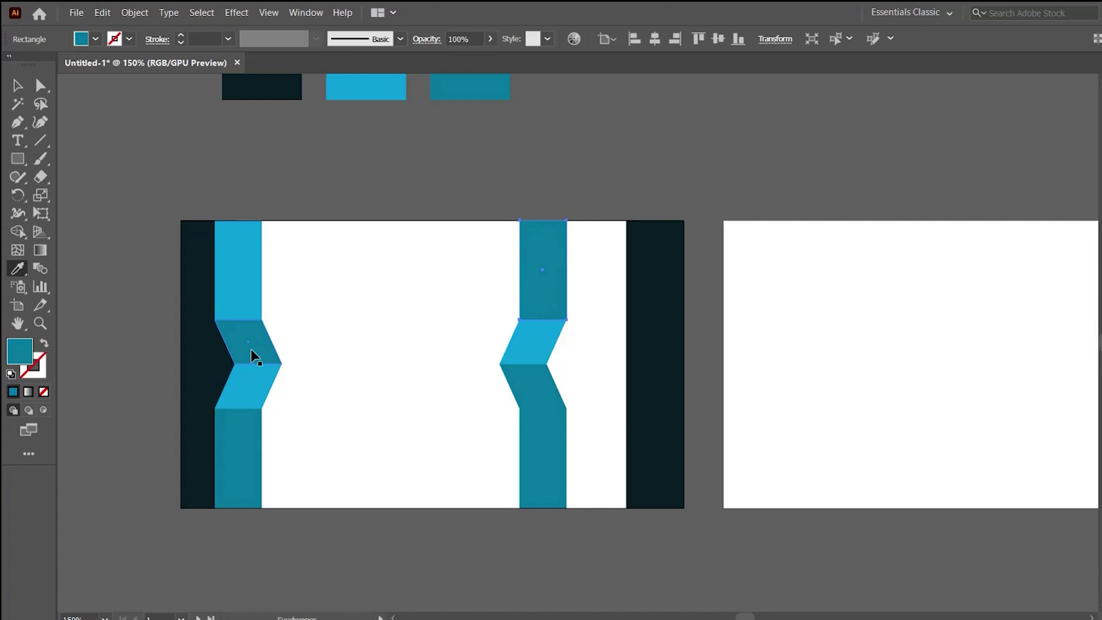
key("ctrl+z")
key("v")
left_click(425, 346)
Colour the right stripe's lower chevron light blue and upper chevron dark teal.
left_click(529, 374)
key("i")
left_click(537, 337)
key("v")
left_click(509, 338)
left_click(516, 339)
key("i")
left_click(547, 446)
key("v")
left_click(626, 320)
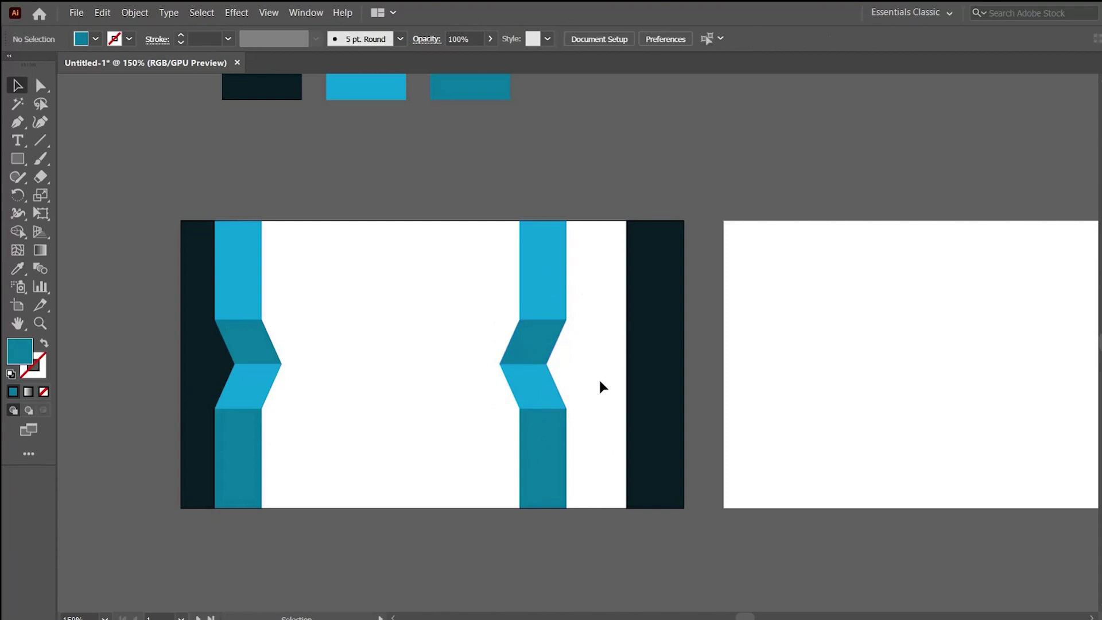
Push the right stripe against the navy bar and group the two chevron stripes.
left_click_drag(590, 455, 607, 301)
left_click_drag(319, 421, 242, 273)
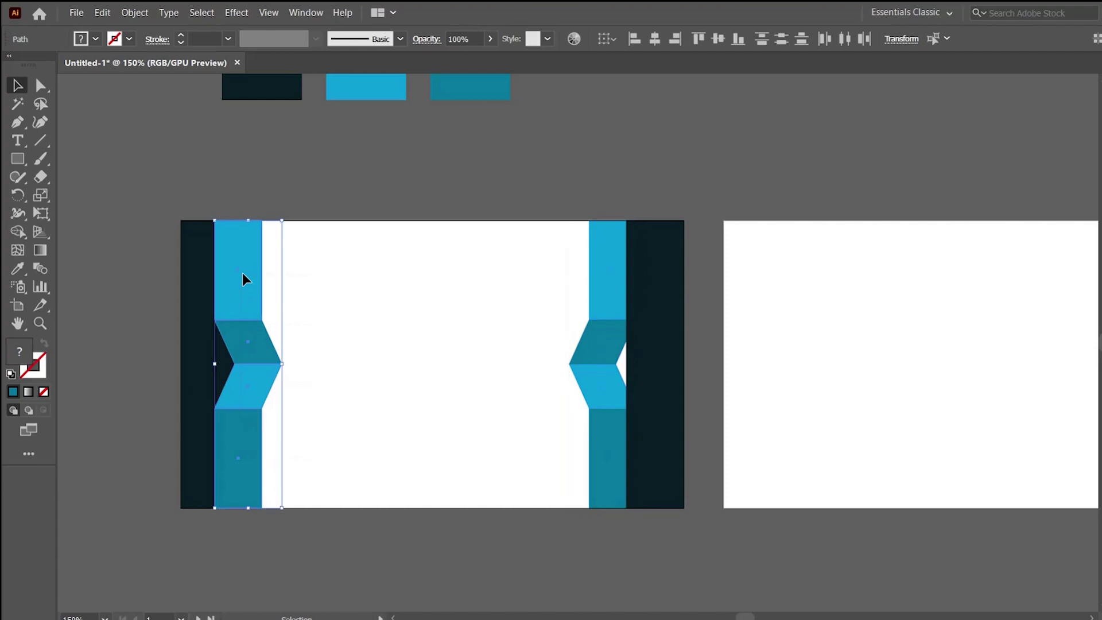
left_click_drag(517, 260, 607, 440)
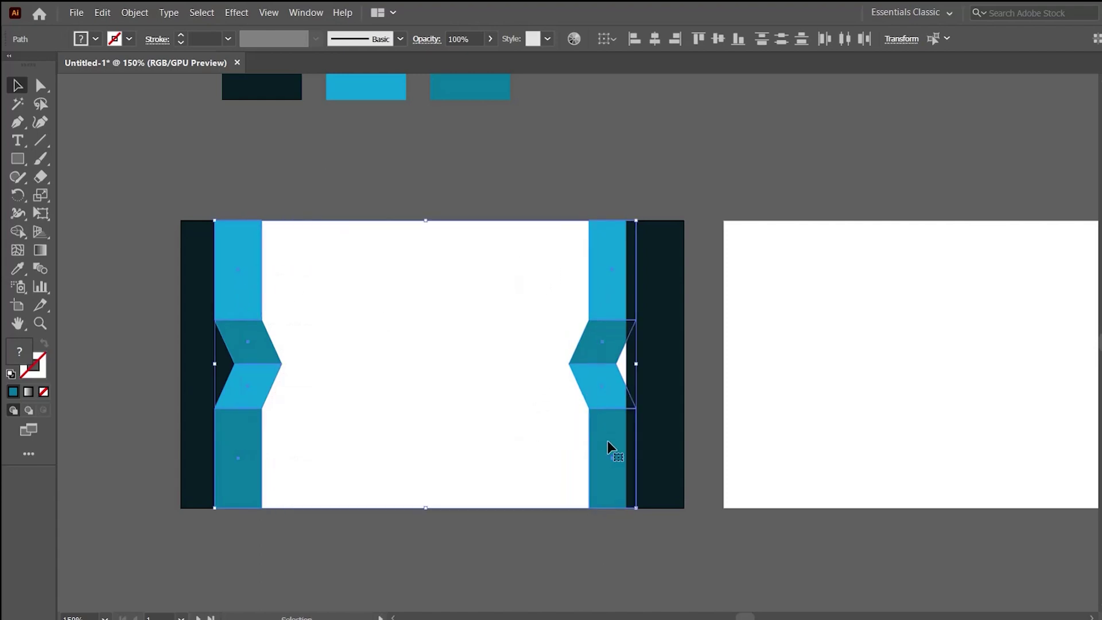
key("a")
key("v")
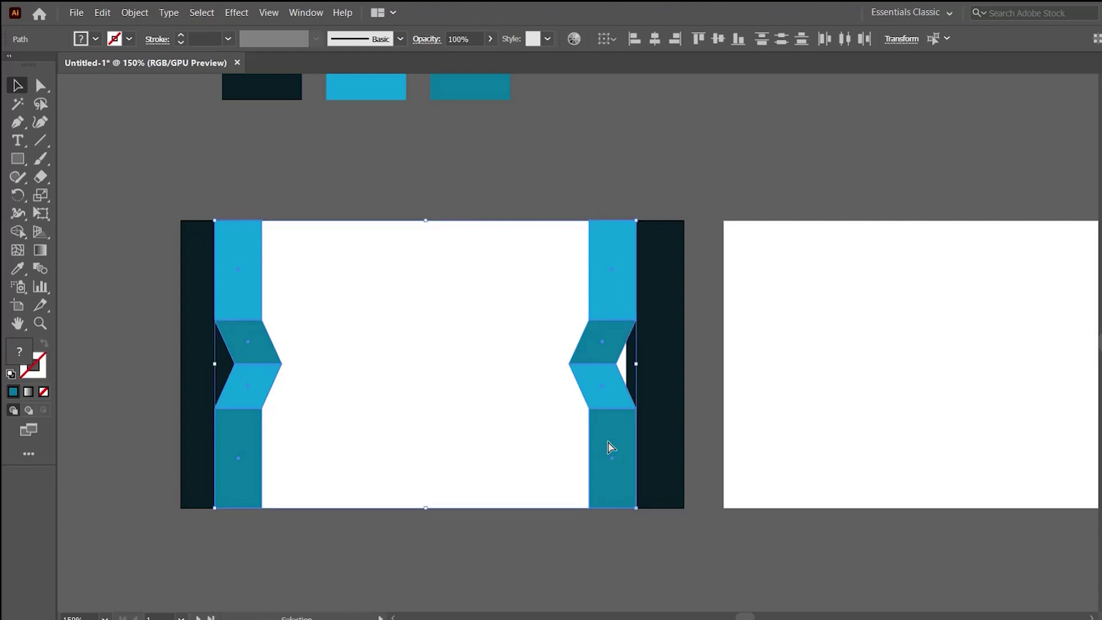
right_click(609, 313)
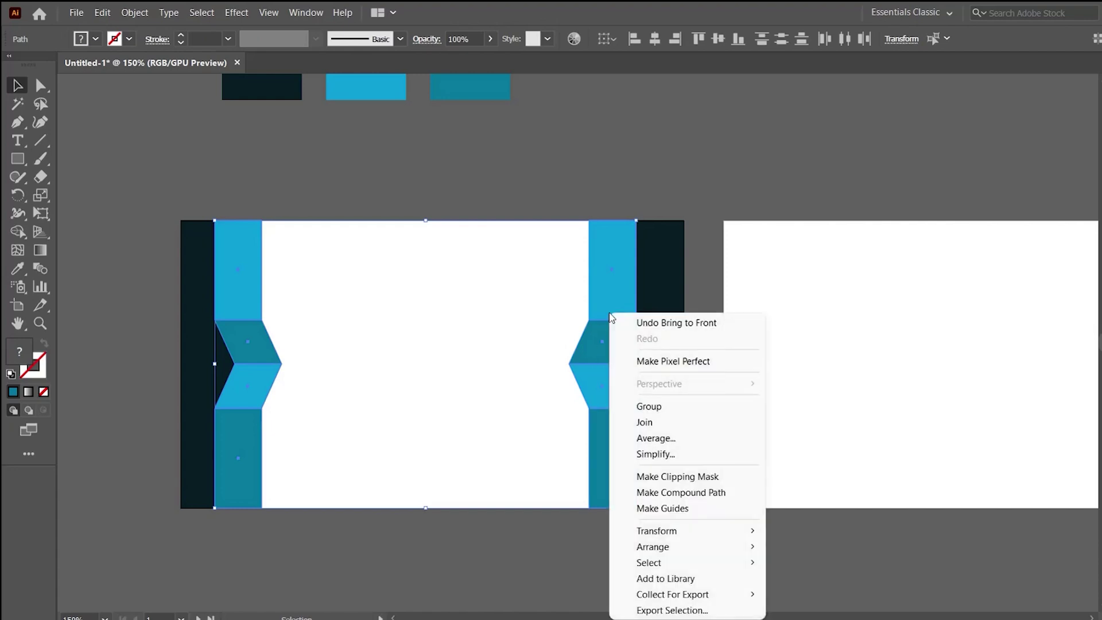
left_click(670, 406)
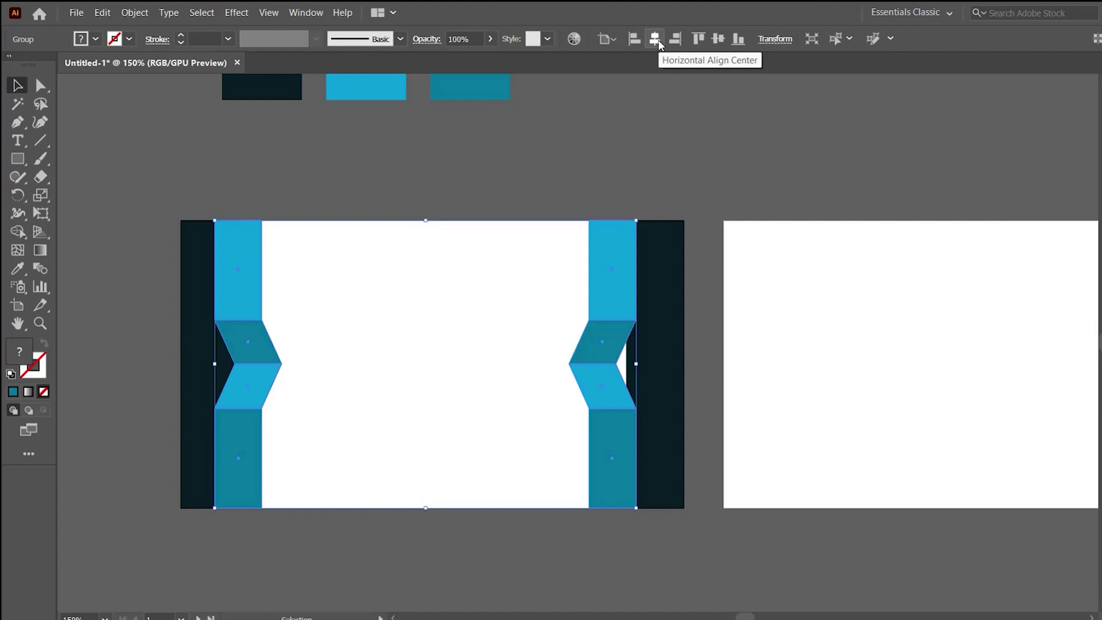
Shrink the stripe group proportionally and centre it horizontally on the card.
left_click(658, 43)
left_click(584, 184)
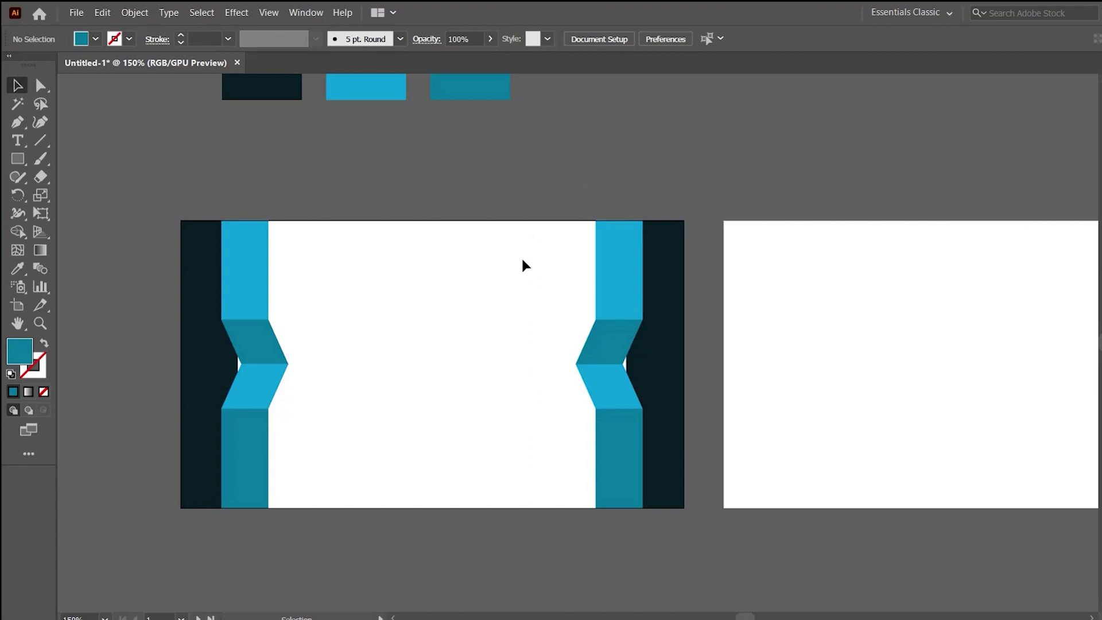
left_click(240, 276)
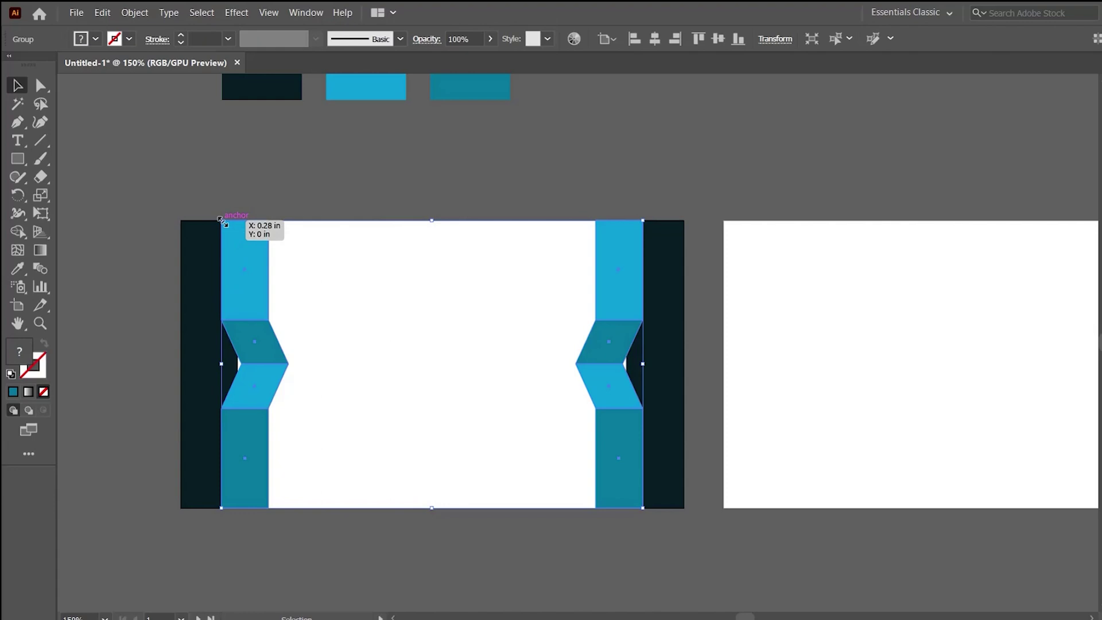
left_click_drag(222, 221, 321, 263)
left_click(321, 267)
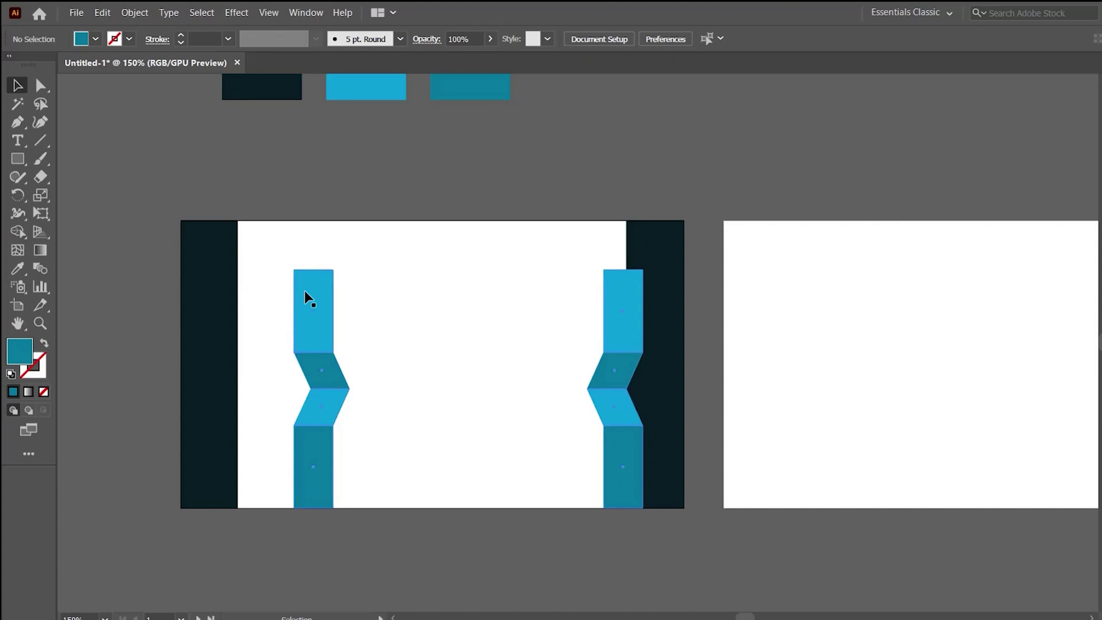
left_click(304, 290)
left_click(654, 39)
left_click(608, 147)
Extend both stripes by raising their top anchors and lowering their bottom anchors.
left_click(577, 316)
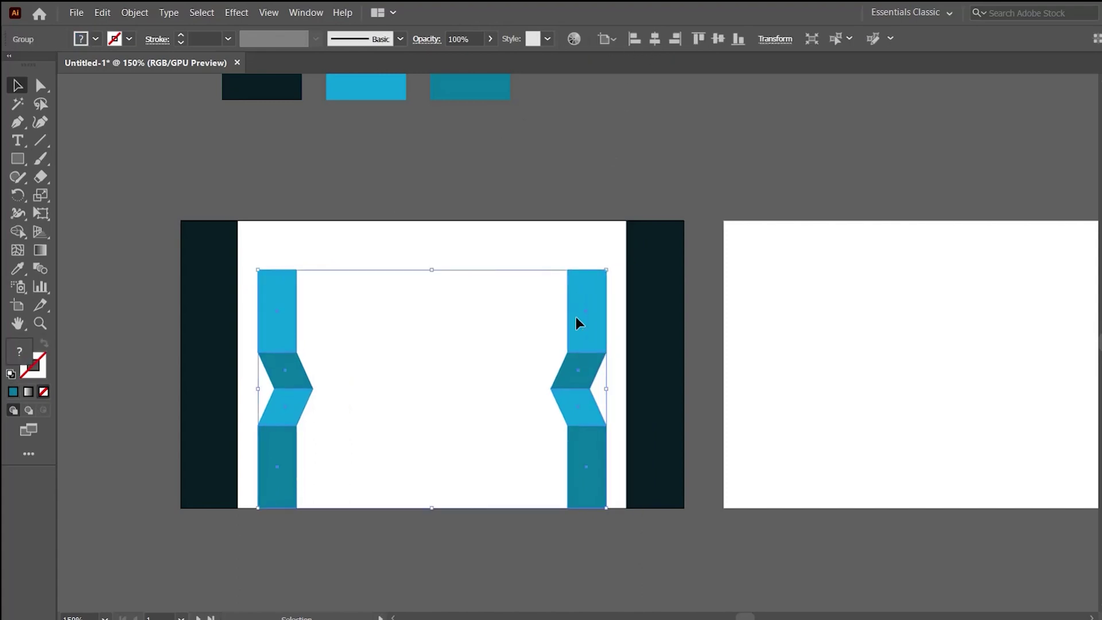
left_click(517, 233)
key("a")
left_click_drag(539, 247, 609, 292)
left_click_drag(249, 251, 610, 276)
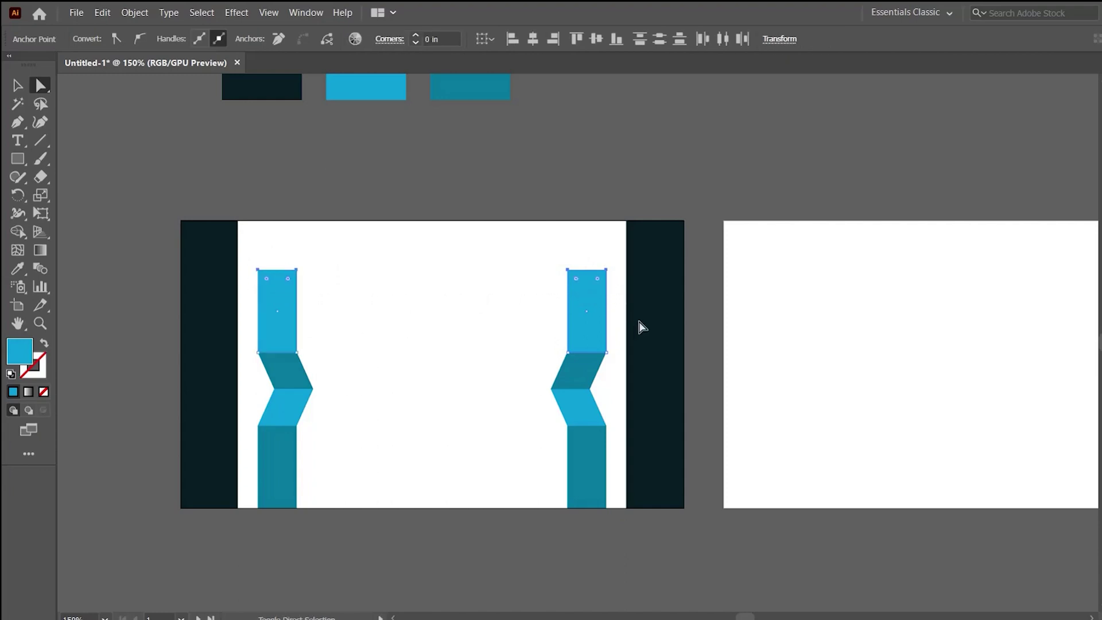
key("shift+Up")
key("shift+Up")
left_click_drag(248, 498, 615, 551)
key("shift+Down")
key("shift+Down")
key("v")
left_click(264, 202)
Move the left stripe against the navy bar, regroup, and centre the group both ways.
left_click_drag(284, 375, 256, 339)
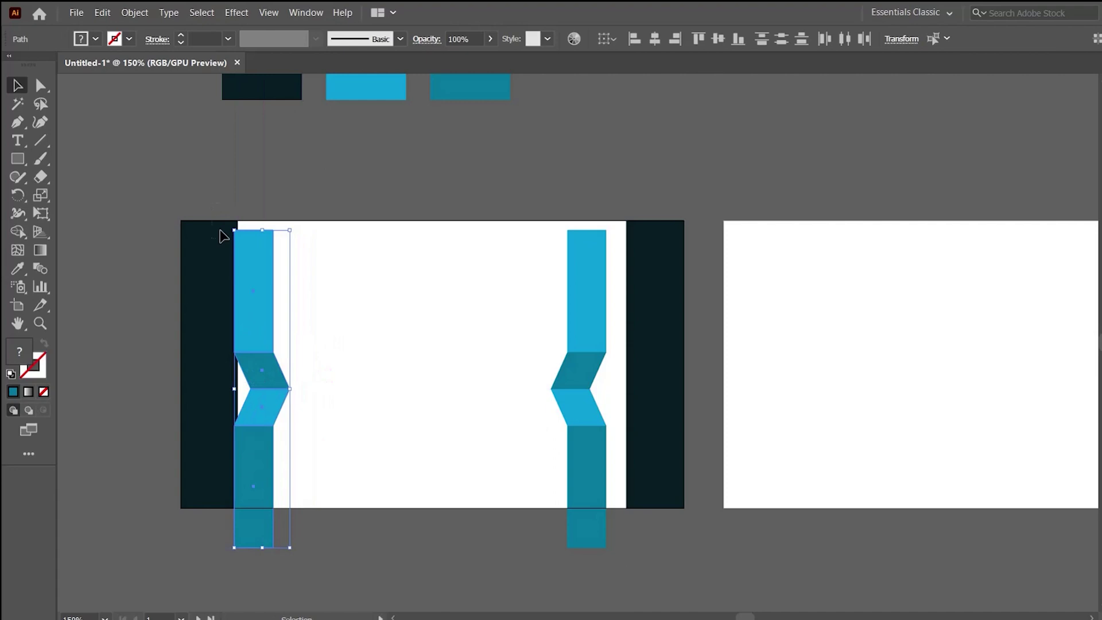
key("ctrl+a")
key("ctrl+g")
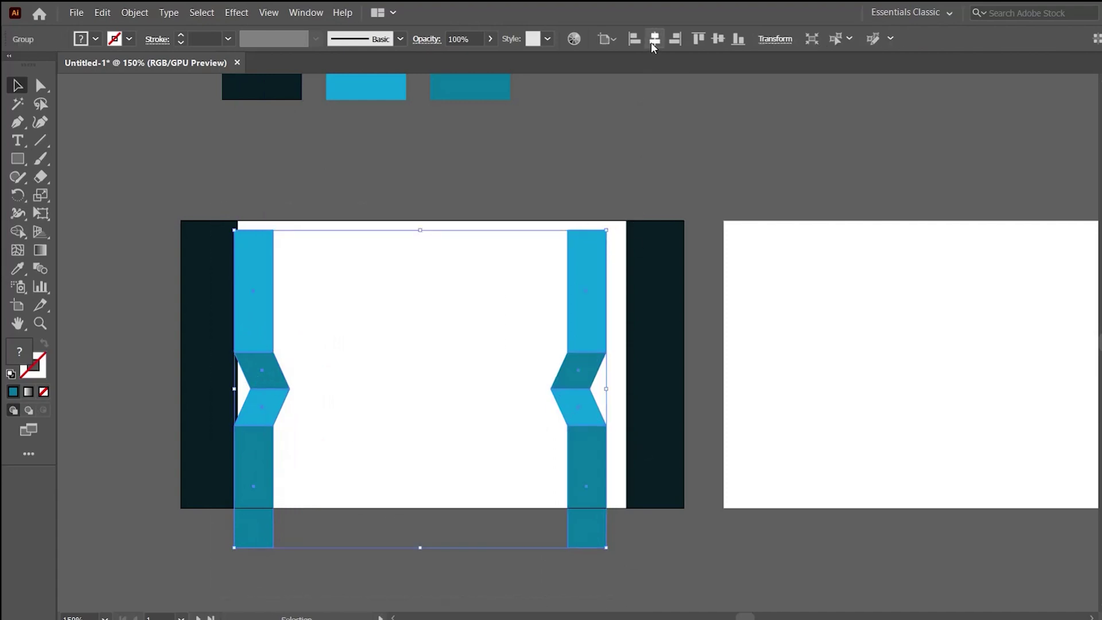
left_click(652, 43)
left_click(717, 39)
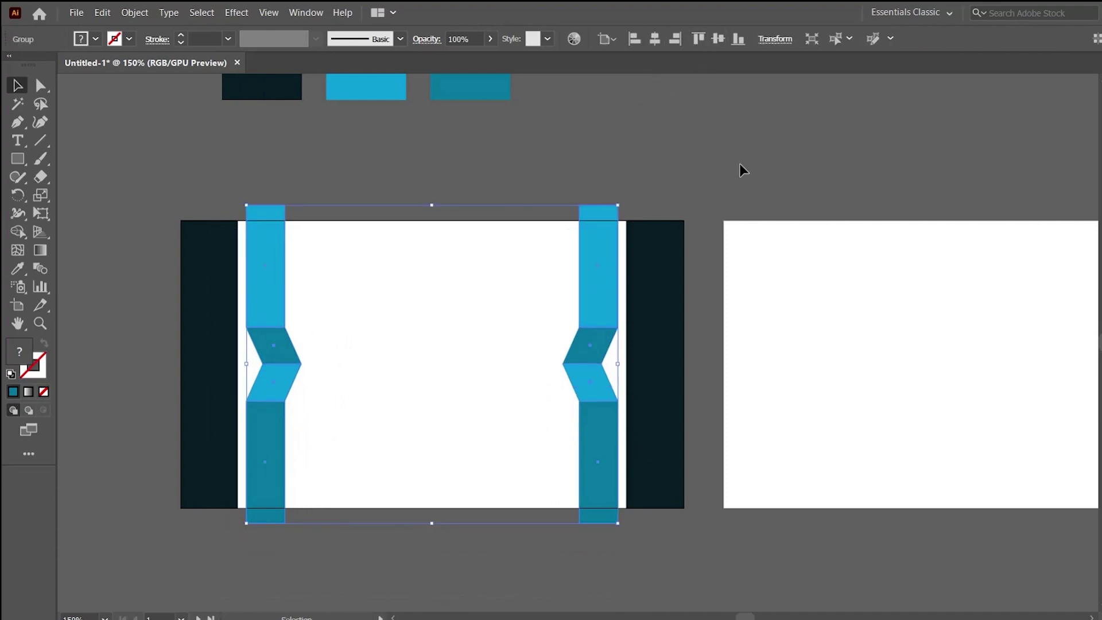
left_click(732, 201)
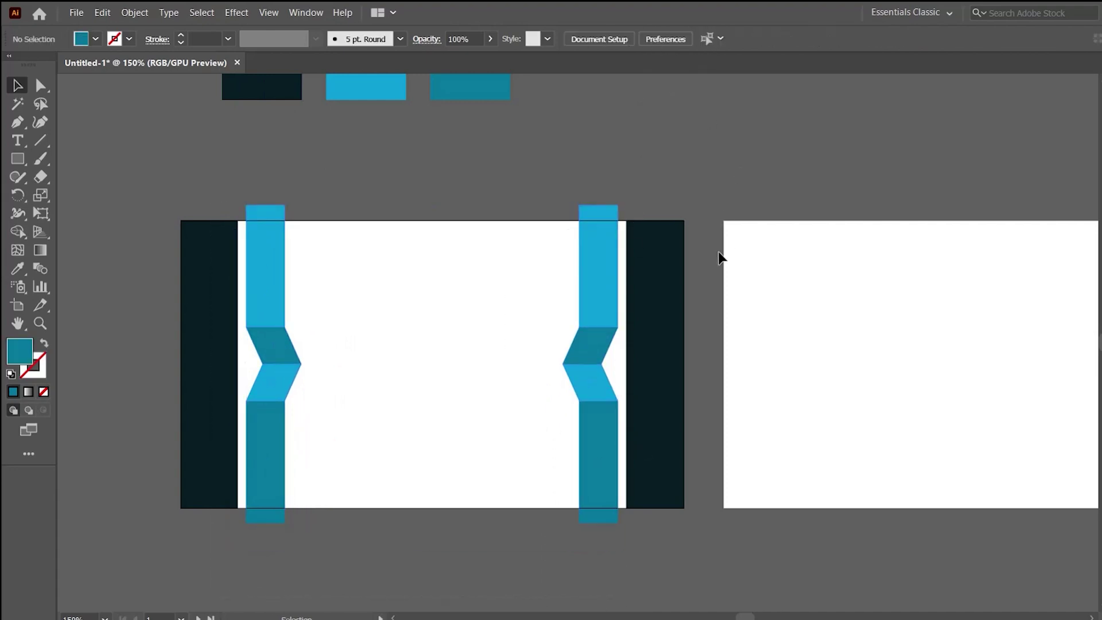
Inside the group, shift the right stripe right and the left stripe left.
left_click(606, 285)
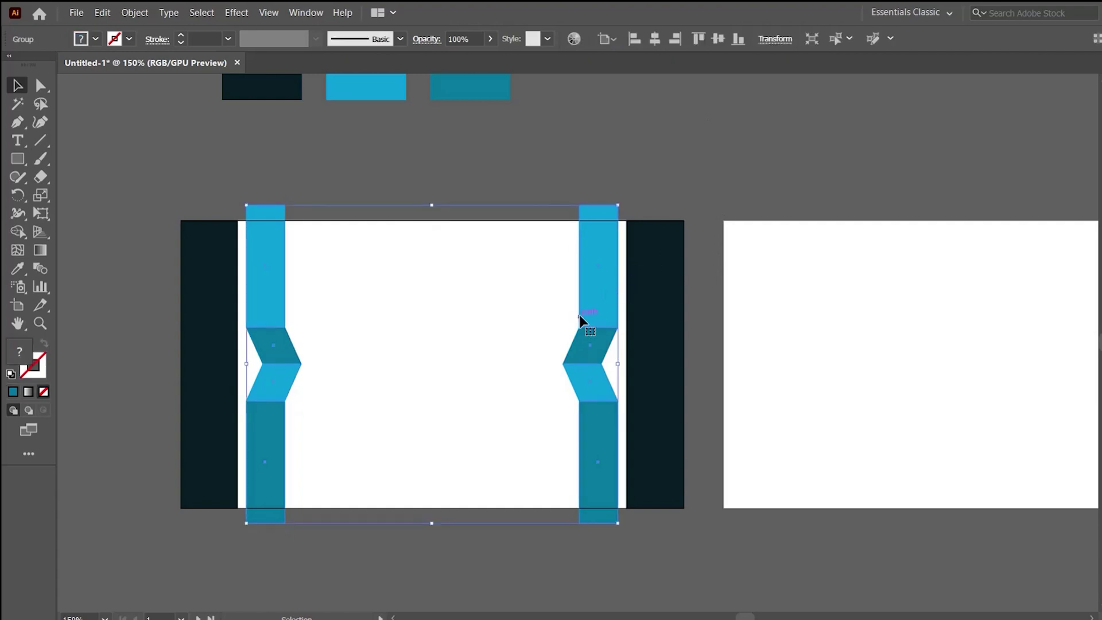
double_click(591, 300)
left_click(591, 423)
left_click_drag(591, 423, 611, 391)
left_click(287, 296)
left_click(247, 296)
left_click(254, 248)
left_click_drag(253, 249, 233, 260)
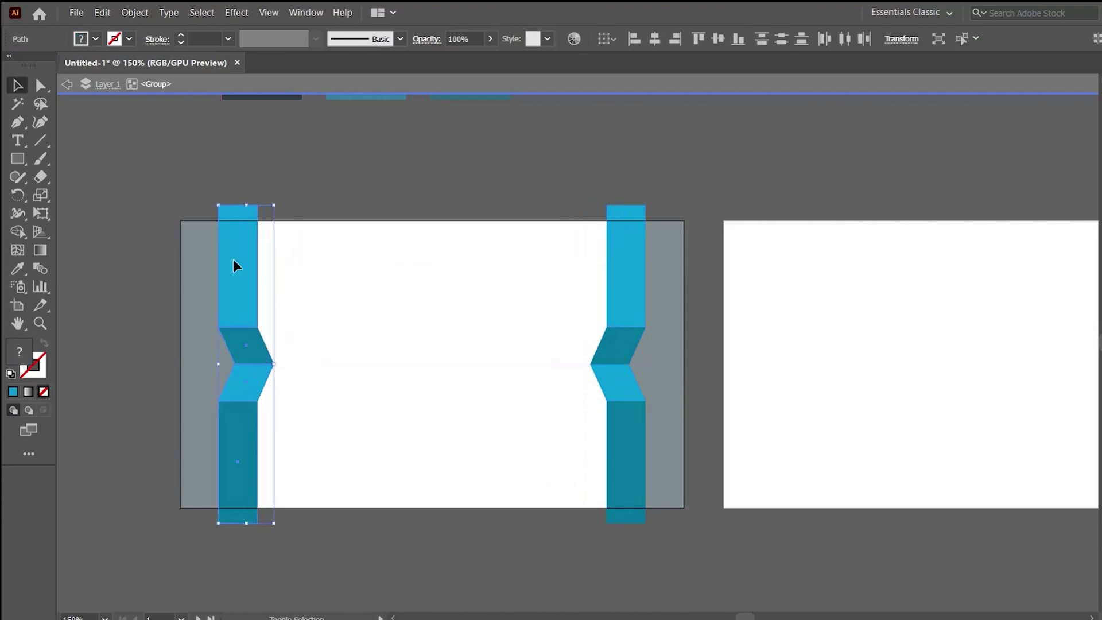
double_click(202, 189)
left_click(221, 234)
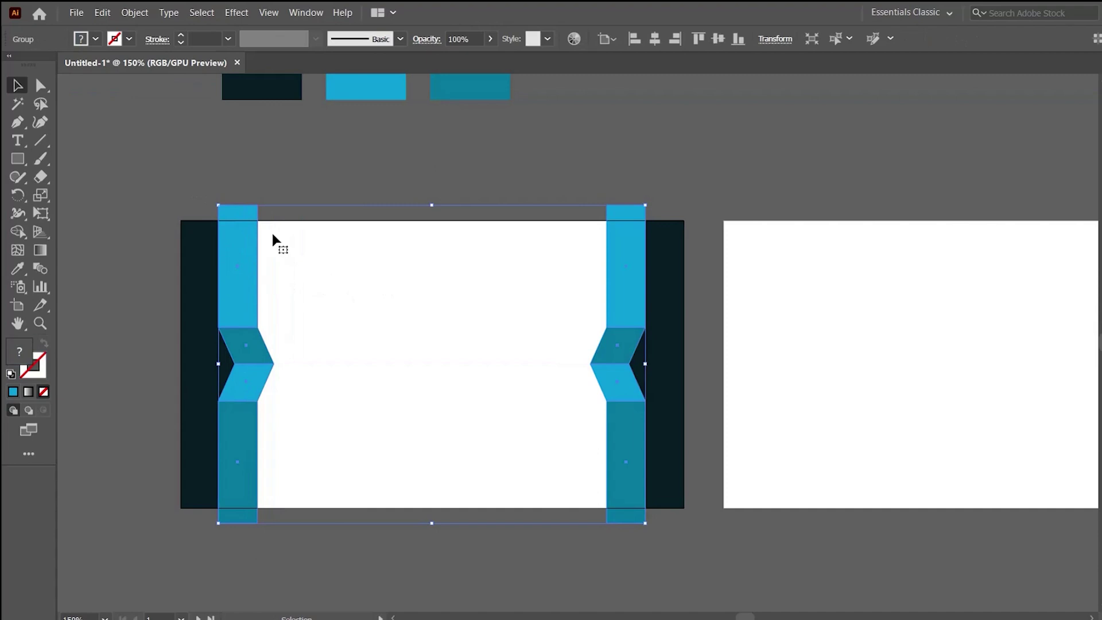
Trim the strips' tops to the card's top edge and teal bottoms to the bottom edge.
left_click(759, 244)
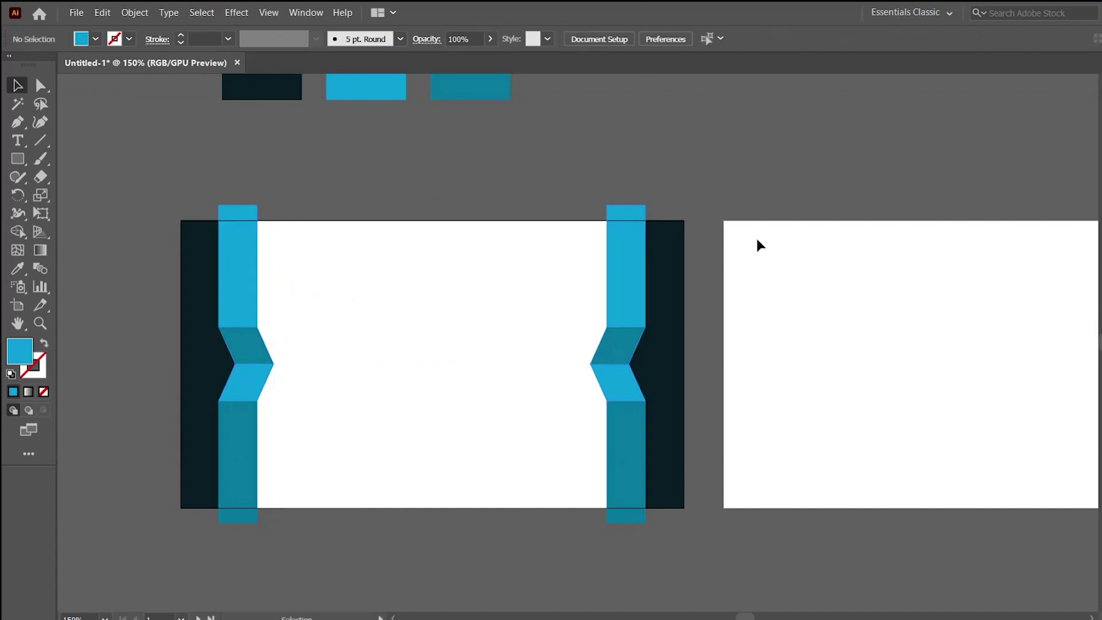
key("a")
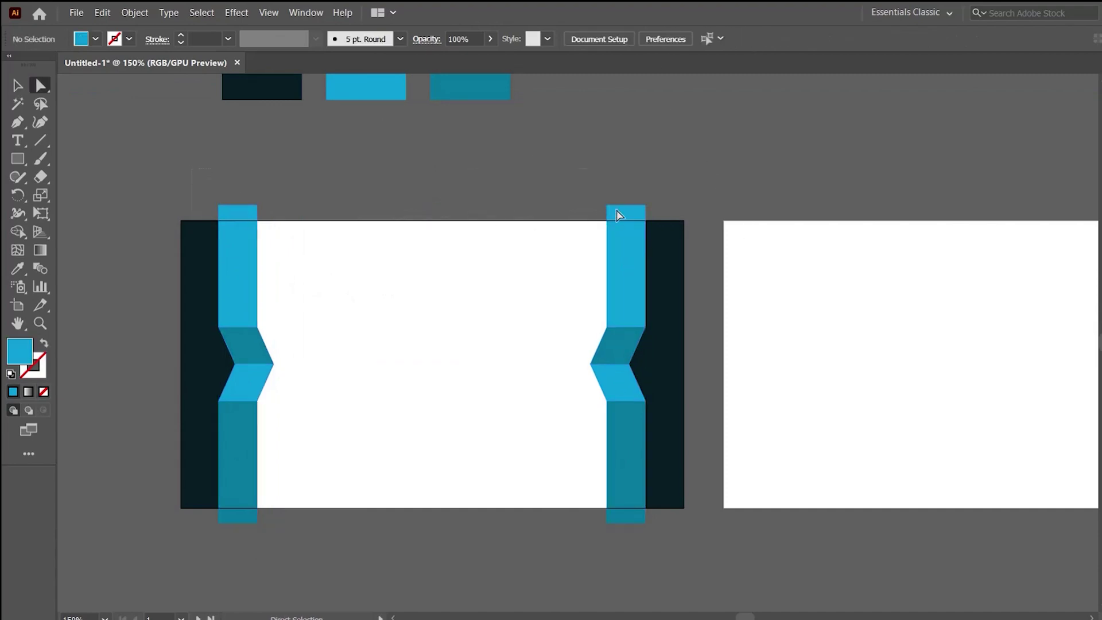
left_click_drag(654, 214, 650, 227)
left_click(221, 521)
left_click_drag(221, 525, 221, 508)
left_click(372, 546)
key("v")
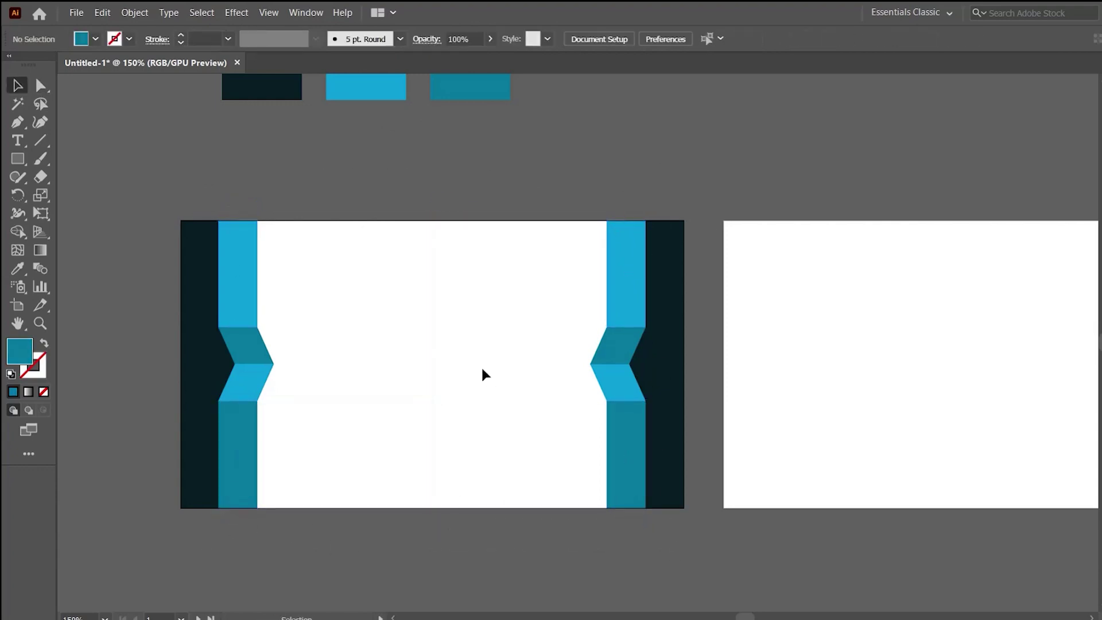
key("ctrl+equal")
key("ctrl+equal")
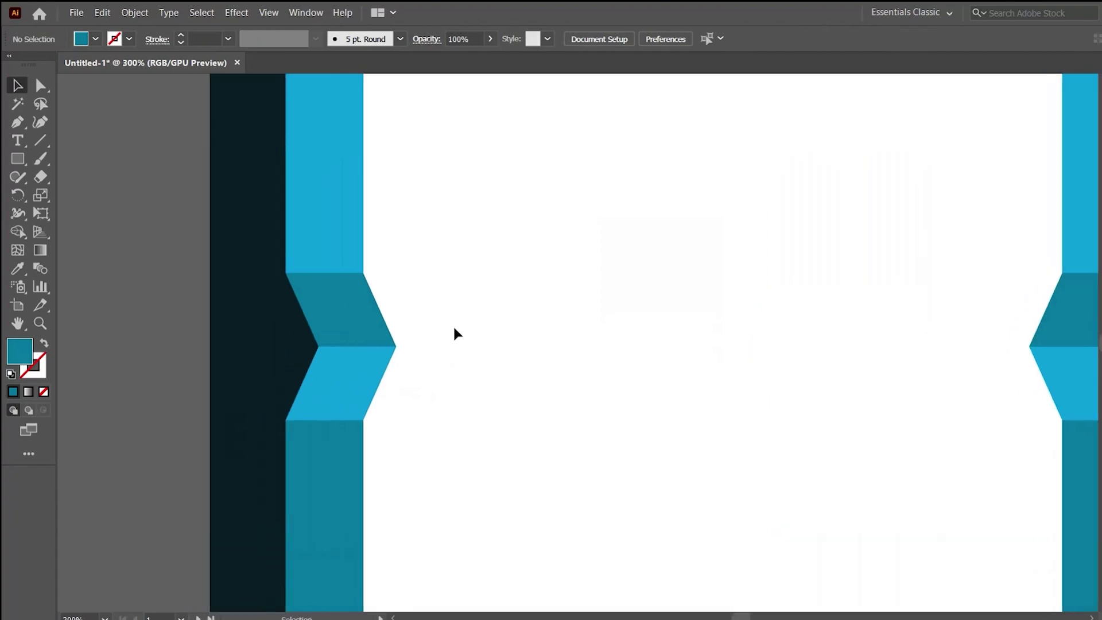
Draw a rectangle across the left chevron band and fill it with the side bar's navy.
left_click(17, 159)
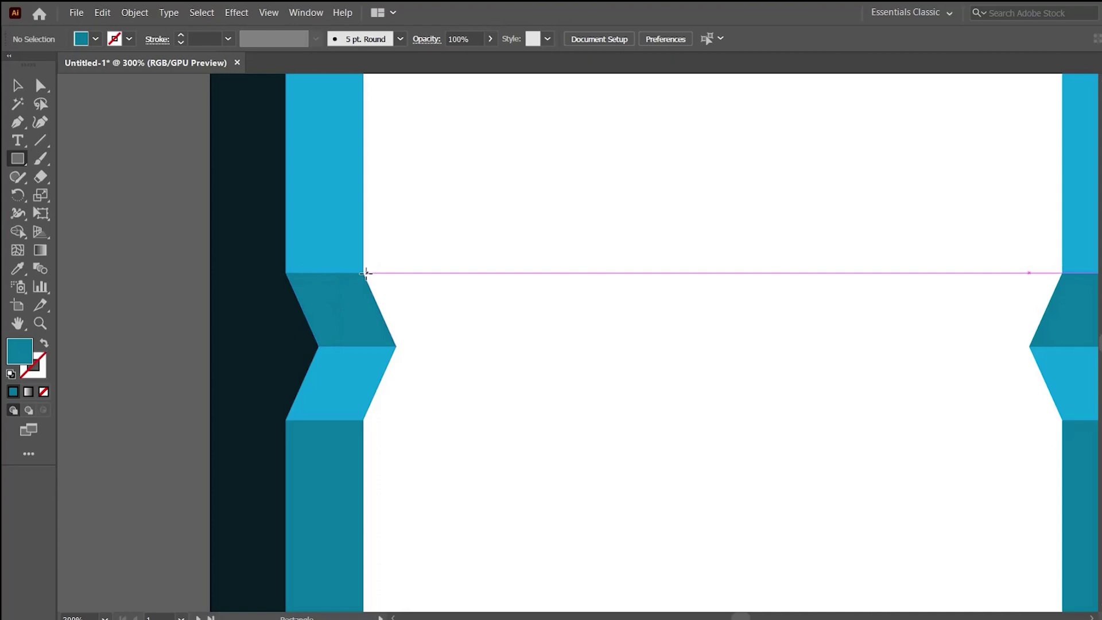
left_click_drag(364, 273, 210, 420)
key("v")
key("ctrl+minus")
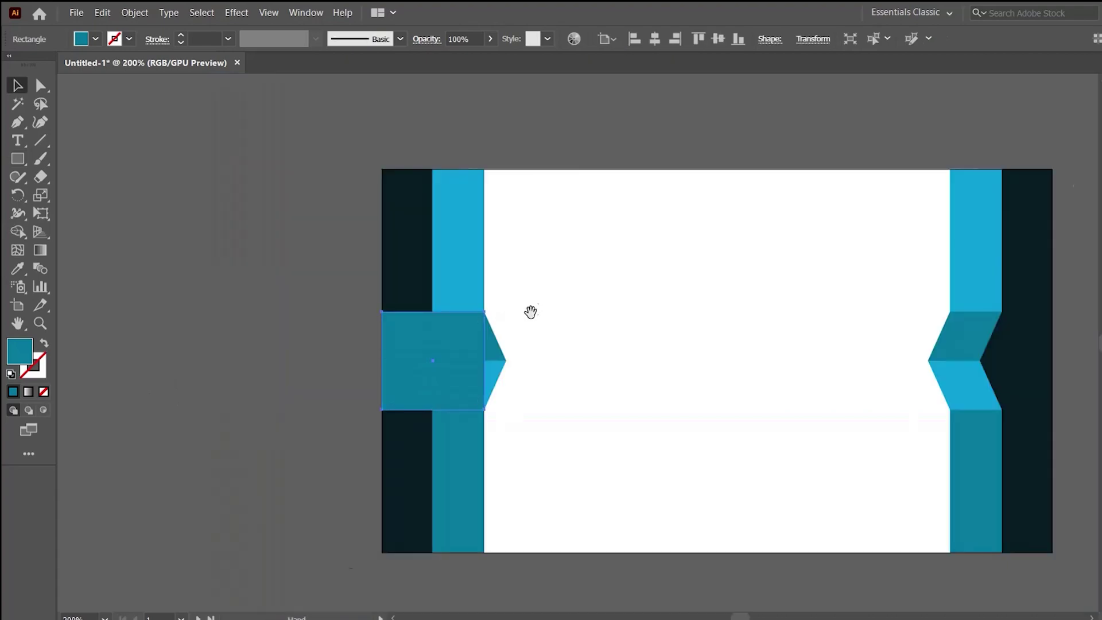
left_click_drag(529, 310, 467, 332)
key("i")
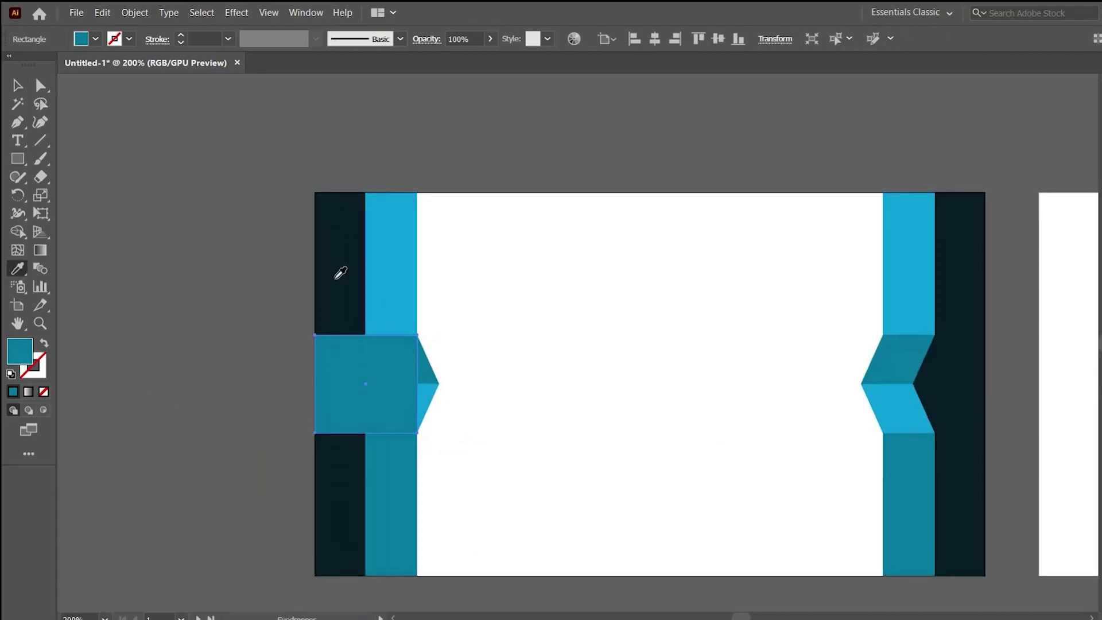
left_click(340, 274)
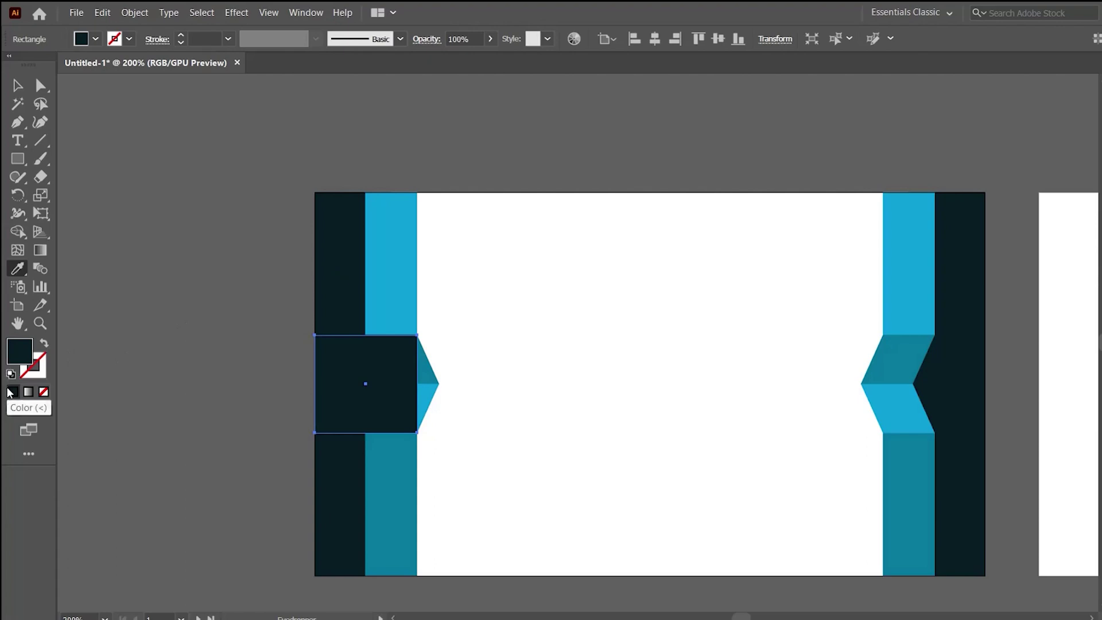
Change the rectangle's fill to dark teal 11353D.
double_click(19, 353)
left_click(654, 510)
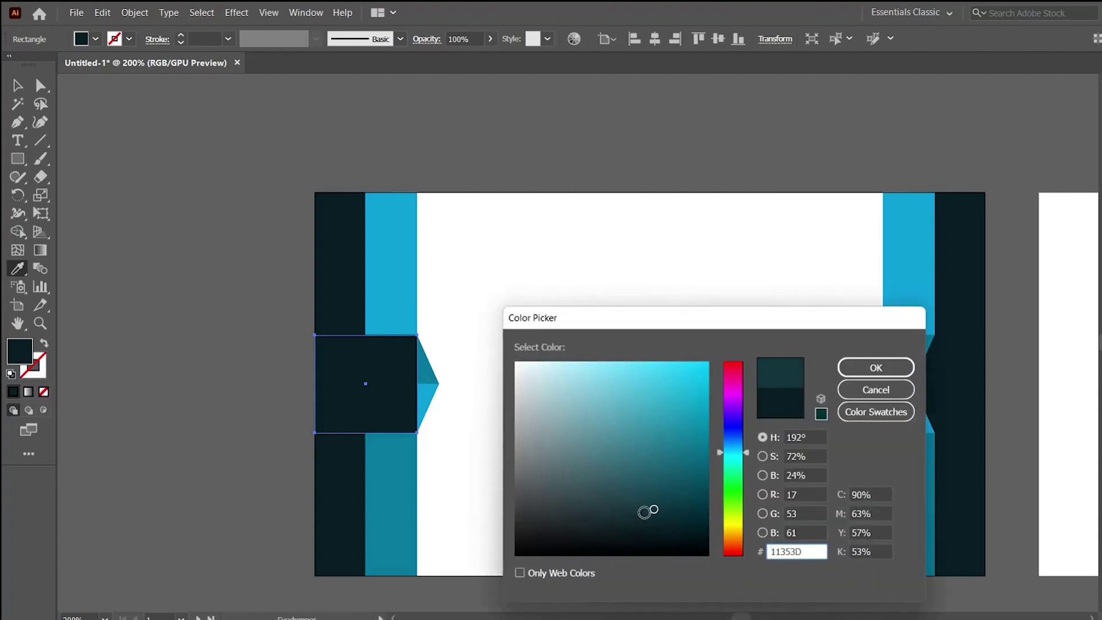
left_click(849, 366)
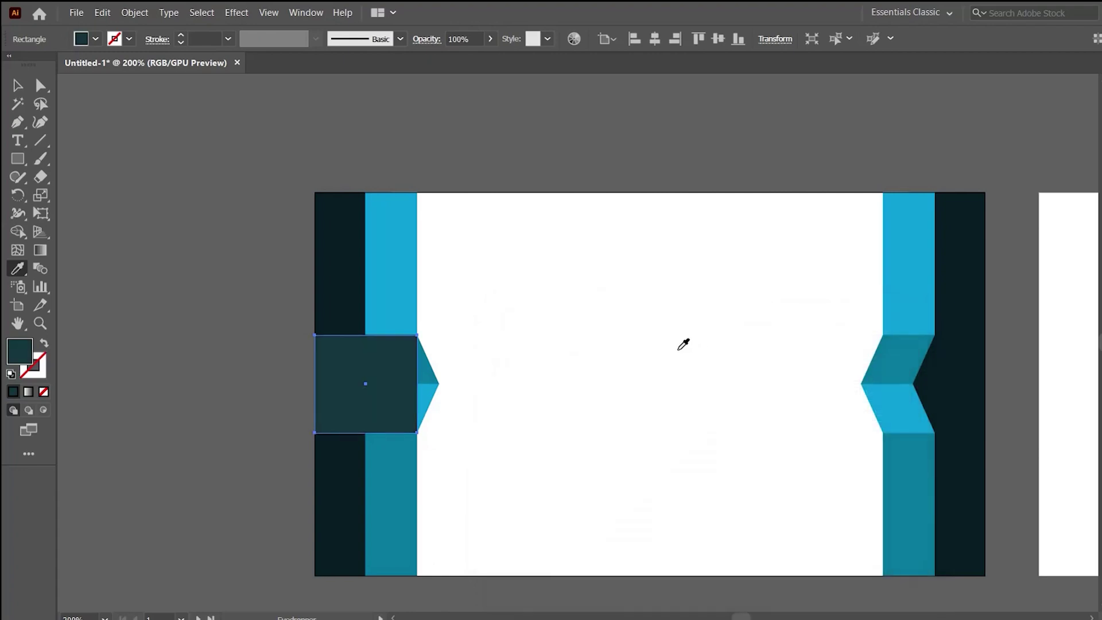
Alt-drag a copy of the dark band into the card's middle.
key("v")
left_click(500, 284)
left_click(397, 262)
left_click(606, 391)
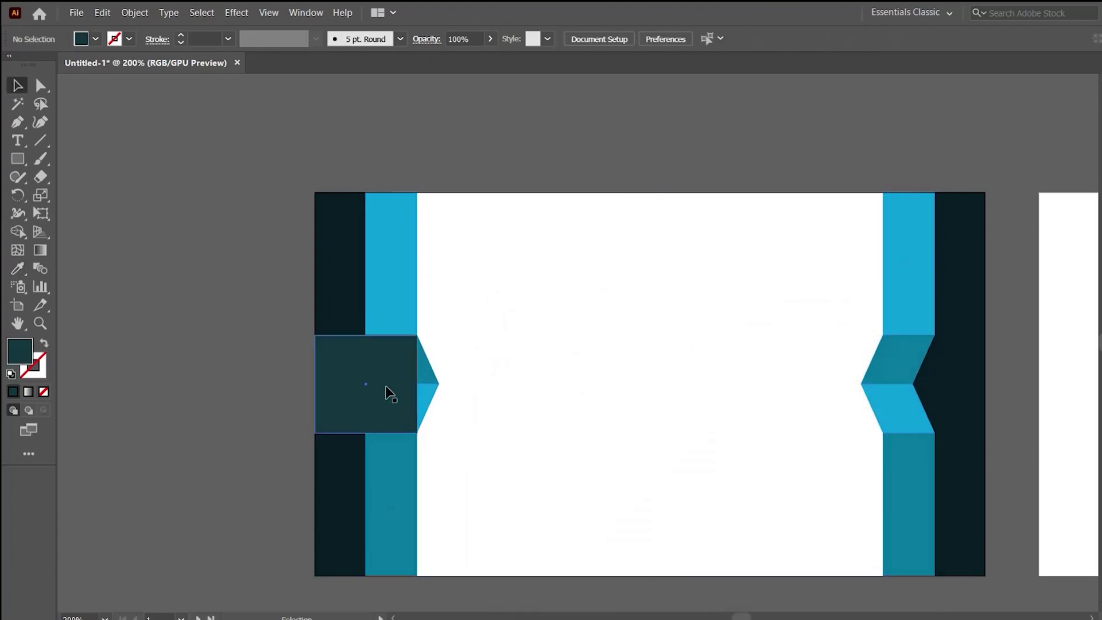
left_click_drag(325, 376, 571, 388)
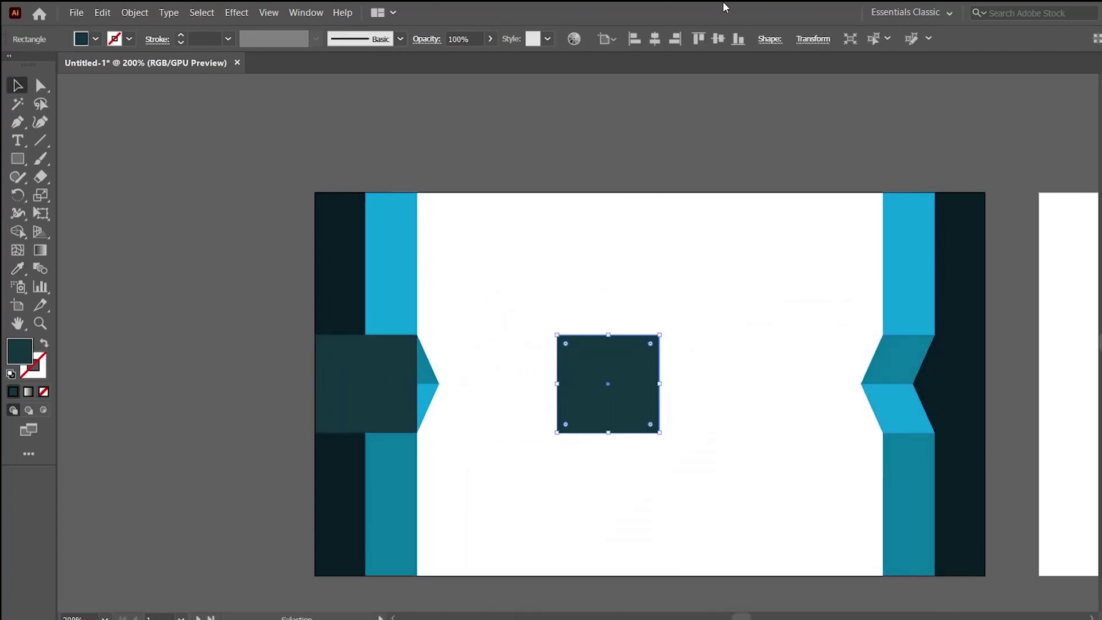
Align the dark band copy to the card's right edge and bring the strip group to front.
left_click(675, 39)
scroll(690, 219, "right", 1)
left_click(367, 228)
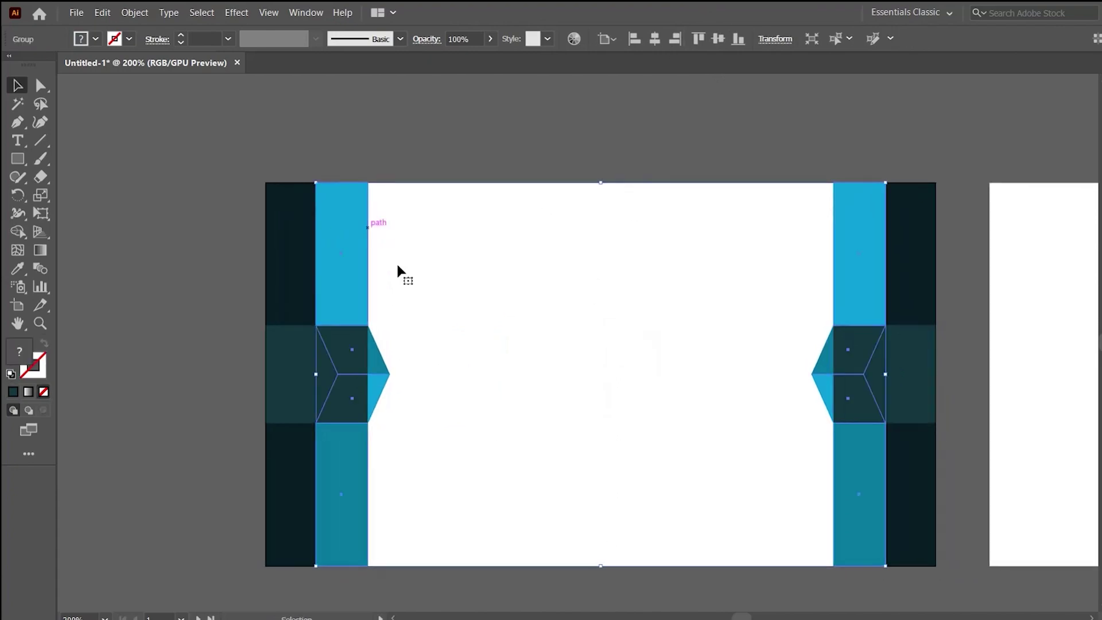
key("ctrl+shift+bracketright")
left_click(648, 389)
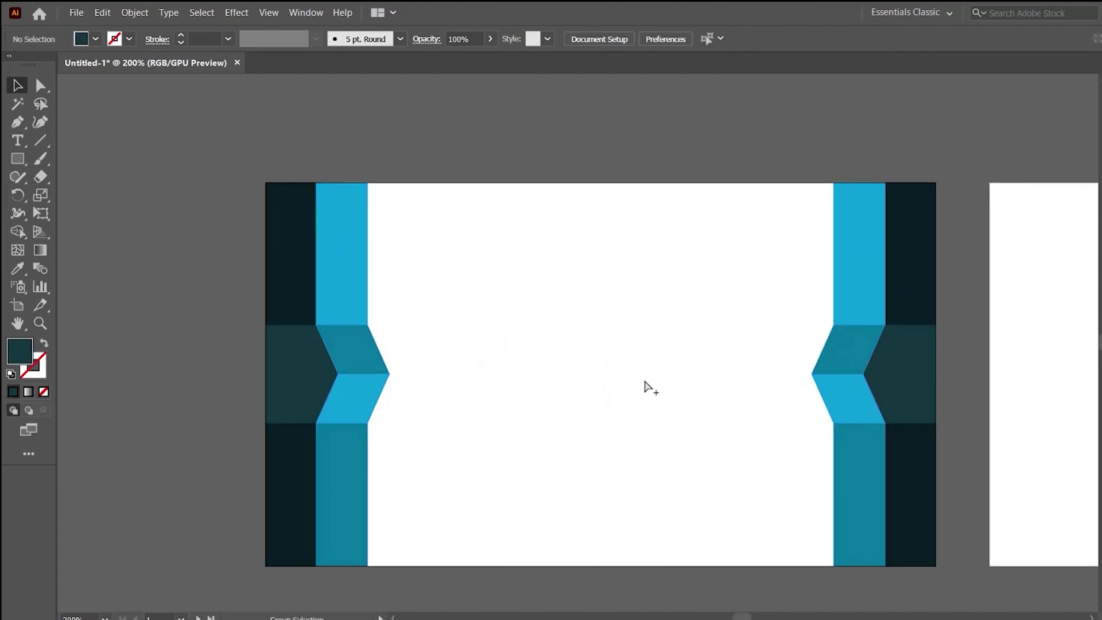
Zoom out to show both cards and check the right strips and dark band.
key("ctrl+minus")
key("ctrl+minus")
scroll(540, 467, "right", 2)
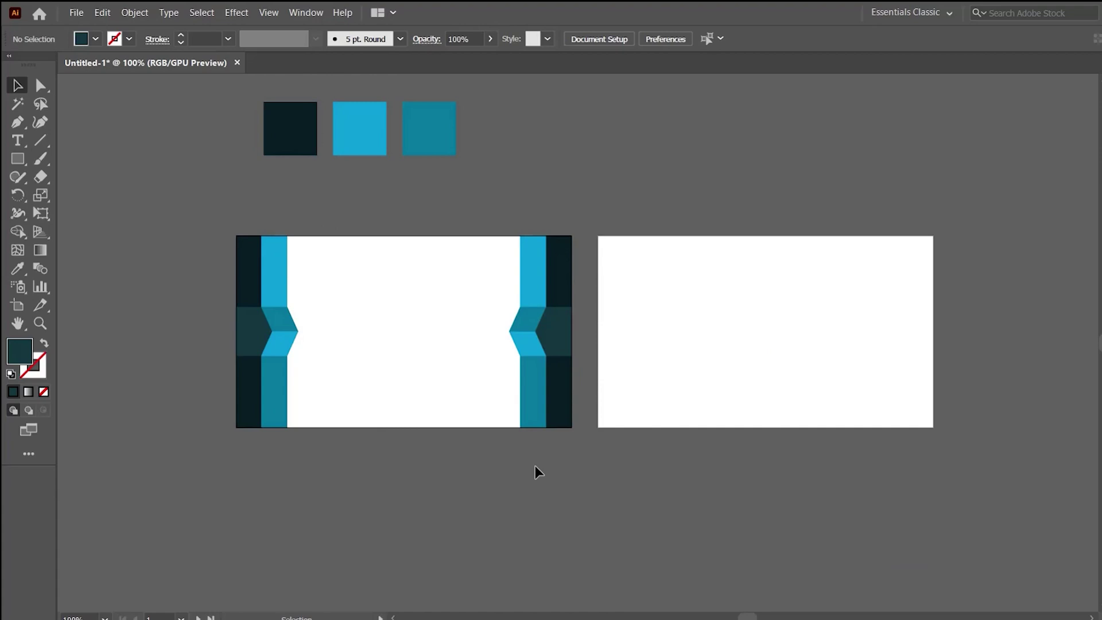
scroll(529, 467, "right", 2)
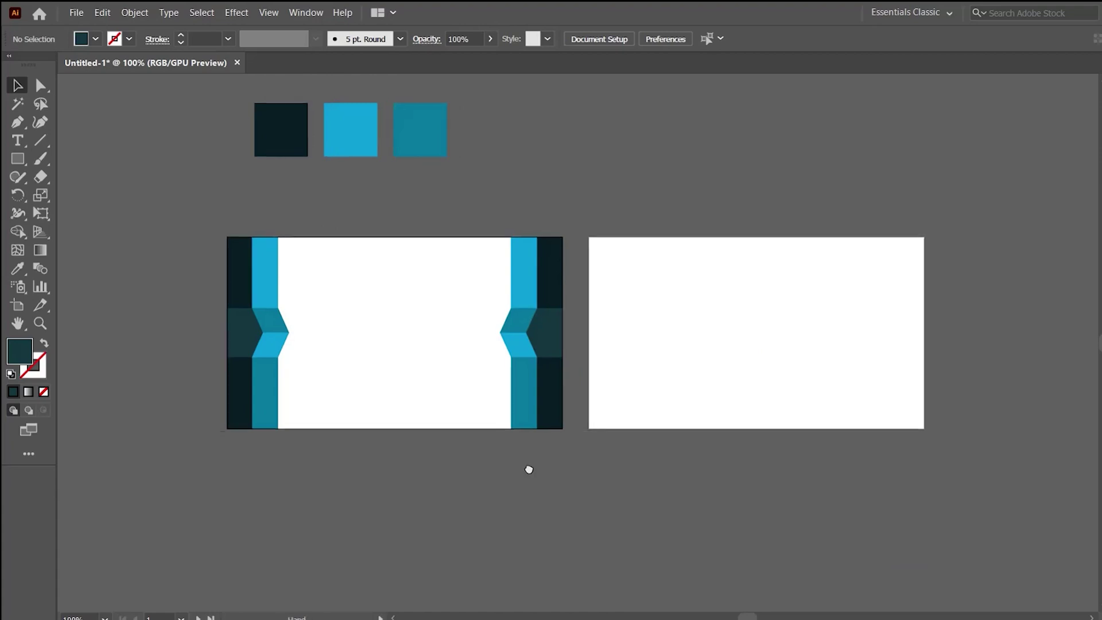
scroll(488, 402, "up", 1)
left_click_drag(409, 300, 511, 471)
left_click(511, 471)
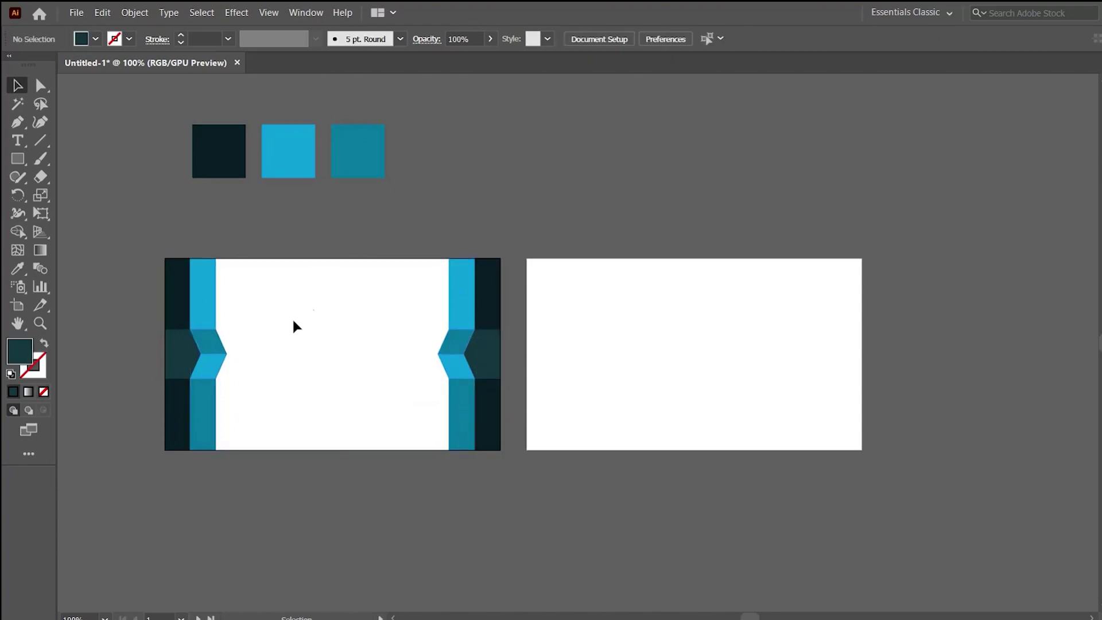
Select the right-edge strip and dark band and drag a copy onto the back card's middle.
left_click(345, 395)
left_click(346, 365, "shift")
left_click_drag(418, 235, 508, 473)
left_click(343, 304)
right_click(212, 287)
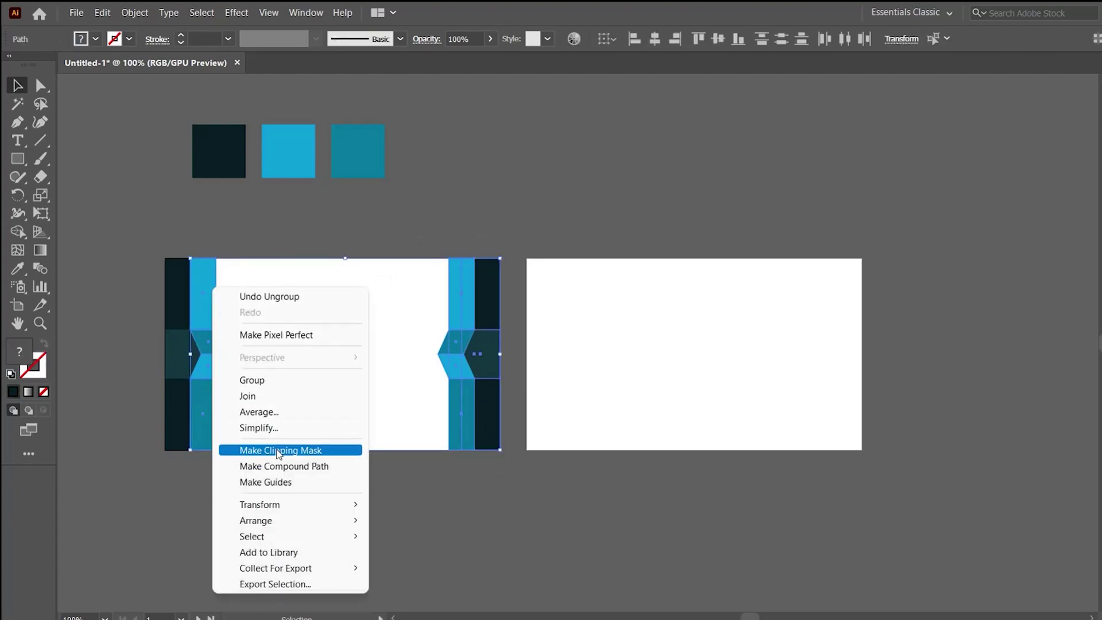
left_click(379, 239)
left_click_drag(499, 474, 488, 436)
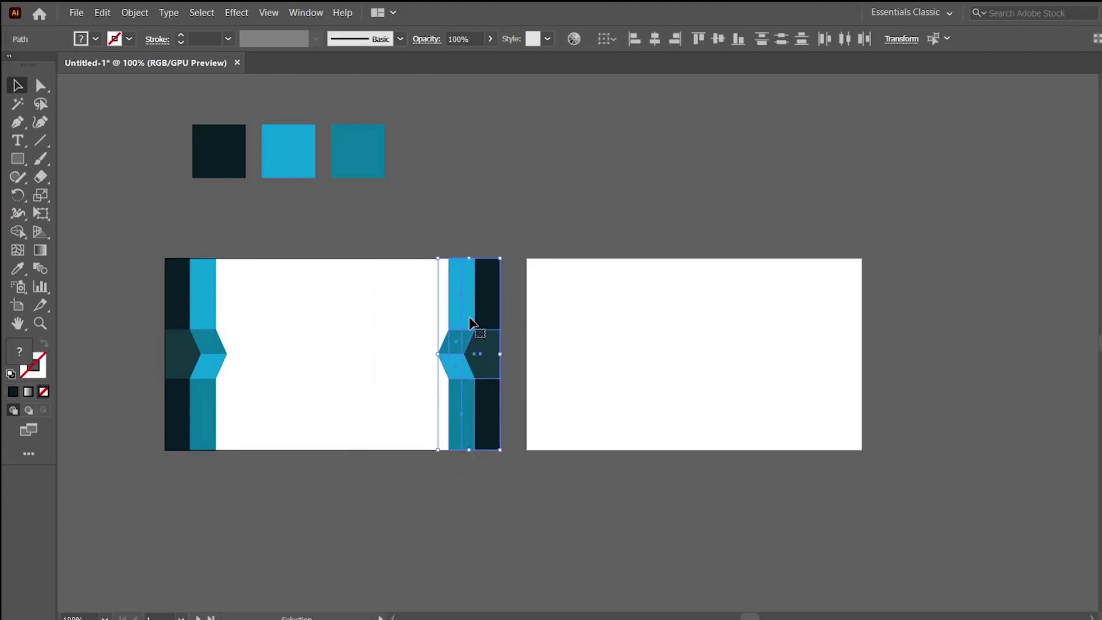
left_click_drag(469, 322, 690, 331)
left_click(758, 352)
scroll(702, 377, "right", 3)
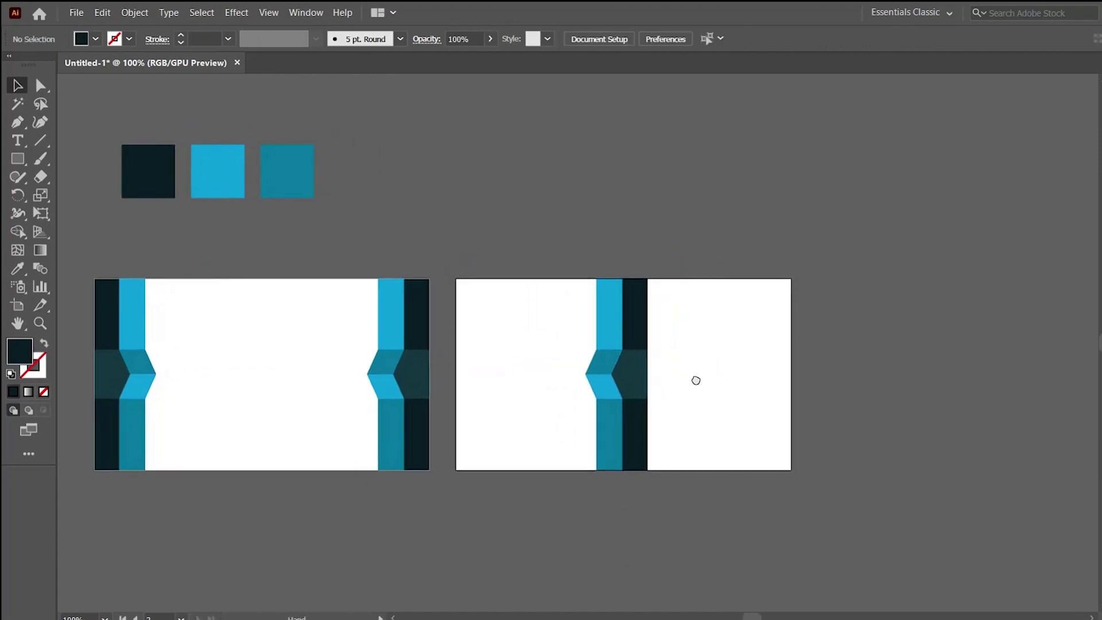
Stretch the back card's navy strip and dark band right anchors to the artboard's right edge.
key("a")
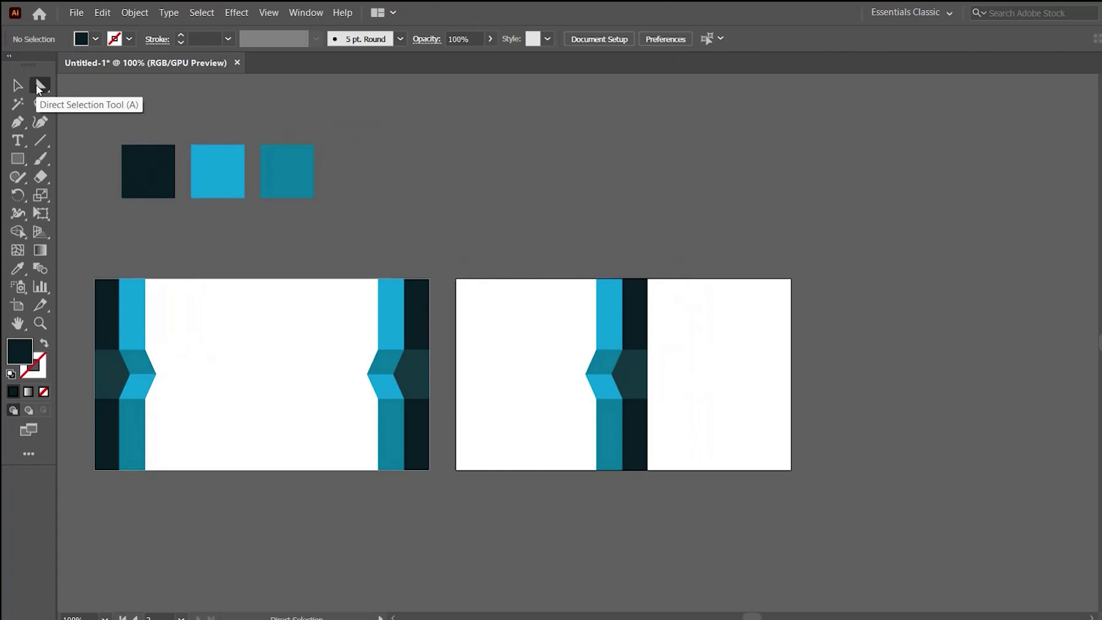
mouse_move(659, 460)
left_mouse_down()
mouse_move(645, 268)
mouse_move(792, 280)
left_mouse_up()
left_click(862, 349)
left_click(591, 423)
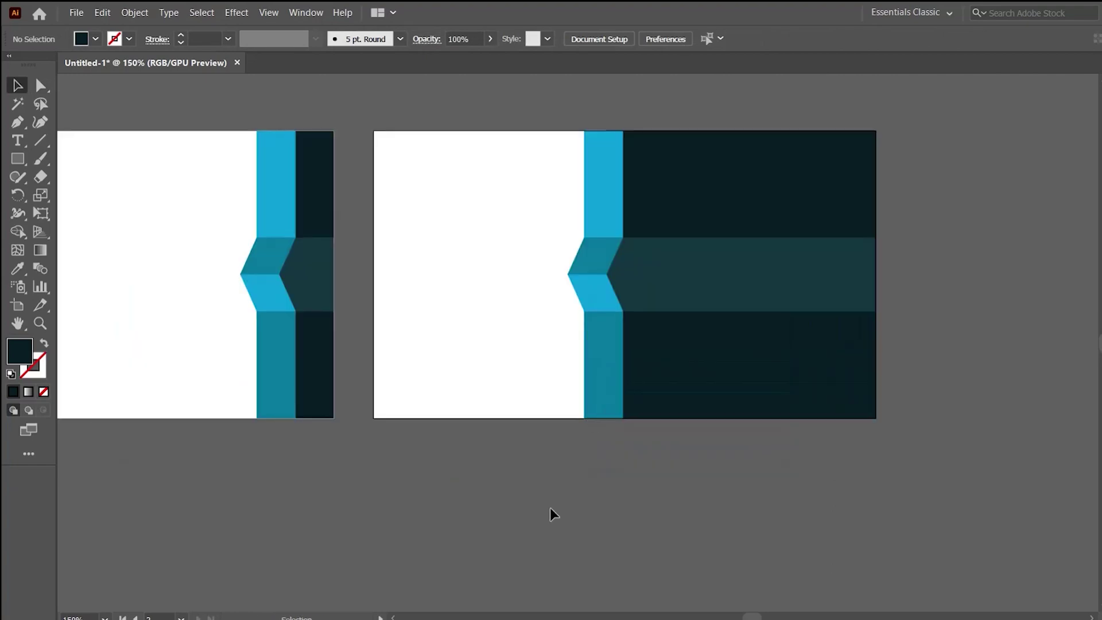
left_click(494, 440, "alt")
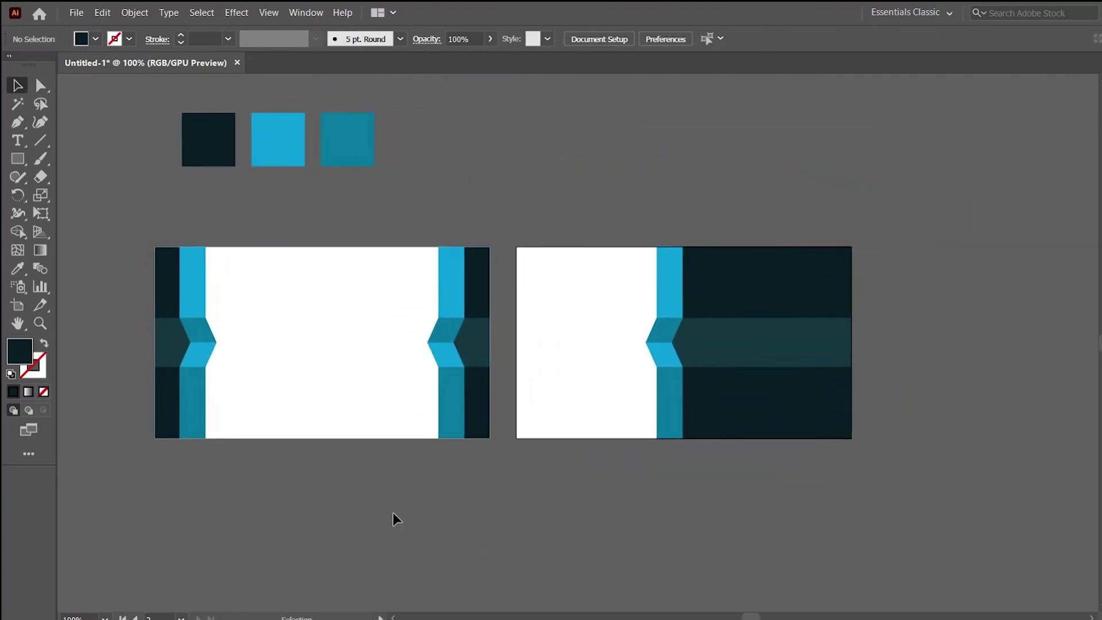
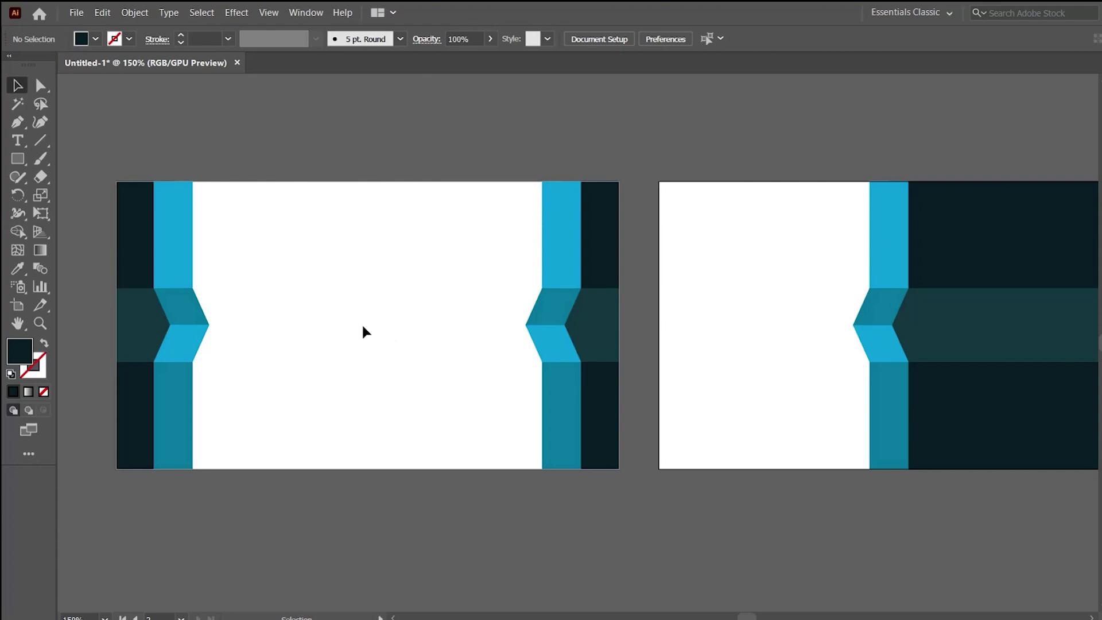
Draw a small dark square on the front card.
left_click_drag(18, 165, 86, 174)
left_click_drag(289, 248, 323, 277)
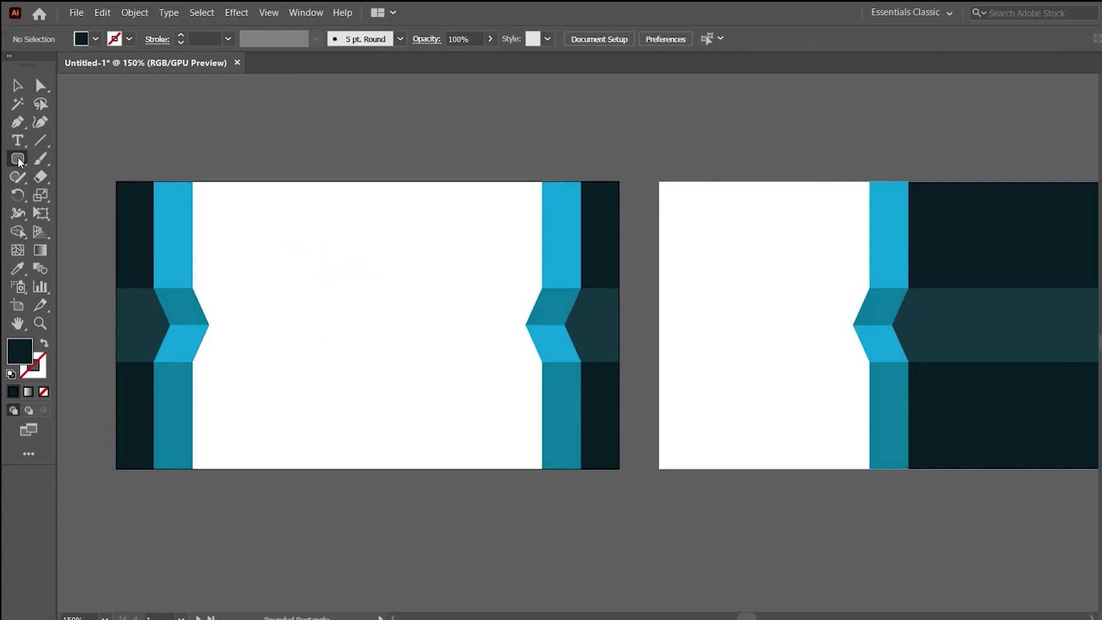
left_click_drag(19, 162, 63, 177)
left_click_drag(285, 246, 314, 275)
key("v")
left_click(428, 321)
key("ctrl+equal")
key("ctrl+equal")
Duplicate the square into an evenly spaced 2×2 grid of four squares.
left_click_drag(396, 290, 451, 302)
left_click(482, 335)
left_click_drag(481, 336, 359, 252)
left_click_drag(438, 290, 437, 341)
key("ctrl+equal")
key("ctrl+equal")
key("ctrl+equal")
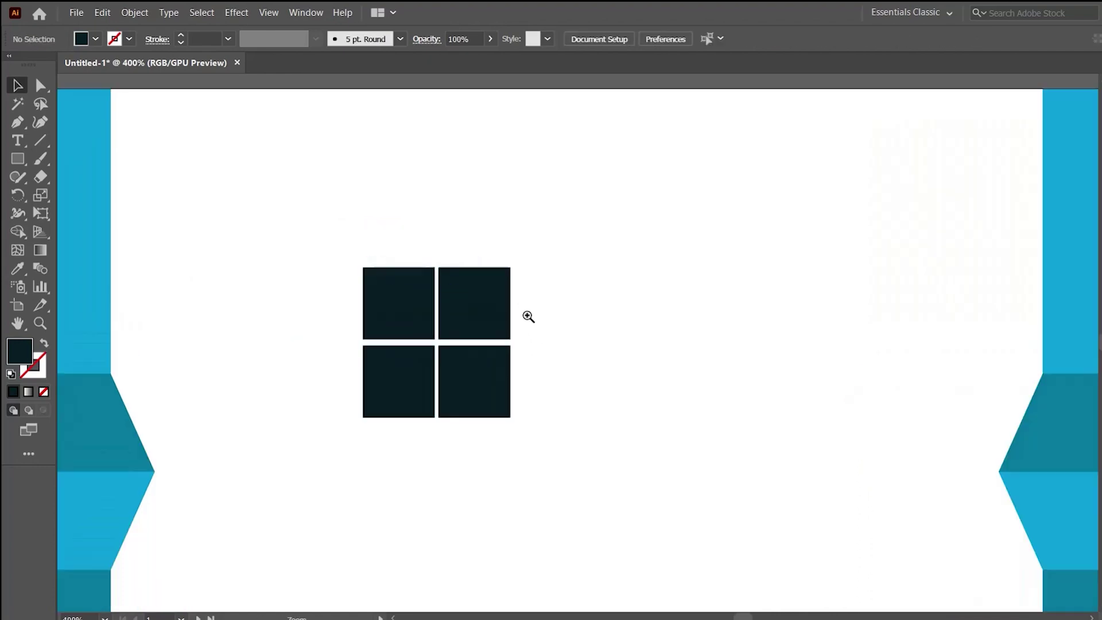
key("ctrl+equal")
left_click_drag(556, 394, 557, 384)
left_click(708, 374)
key("ctrl+minus")
key("ctrl+minus")
key("ctrl+minus")
key("ctrl+minus")
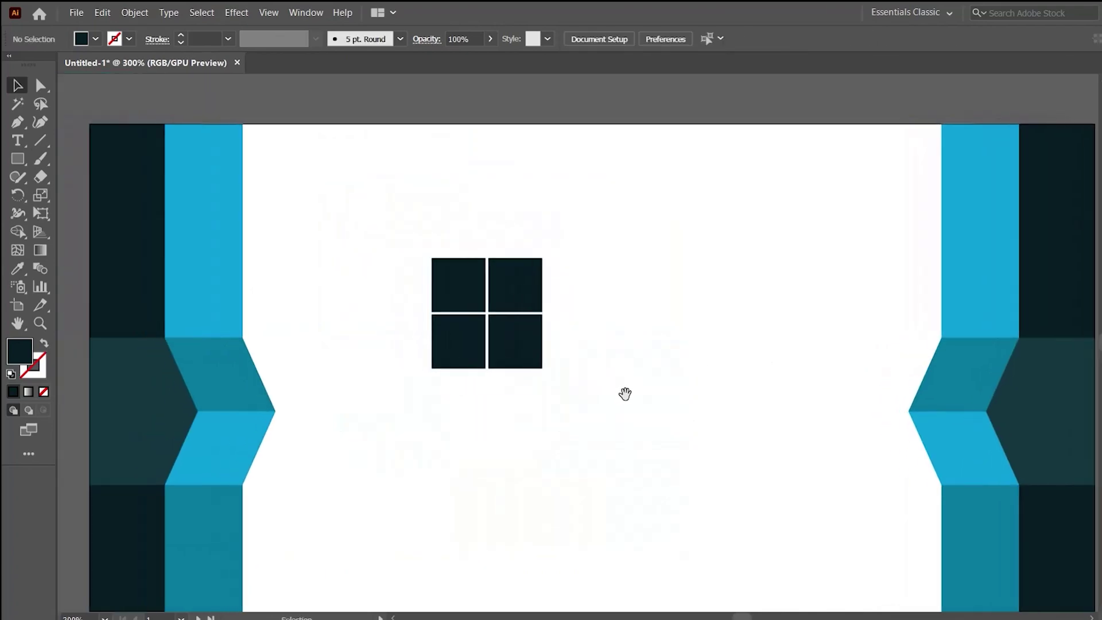
Group the four squares and rotate the group 45° into a diamond.
left_click_drag(626, 394, 365, 239)
key("ctrl+g")
left_click_drag(566, 269, 487, 218)
left_click_drag(508, 303, 614, 382)
left_click(678, 285)
key("space")
left_click_drag(679, 284, 606, 211)
Recolor the diamond's left and right squares teal, sampled from the band.
left_click(559, 311, "ctrl")
left_click(479, 312, "ctrl+shift")
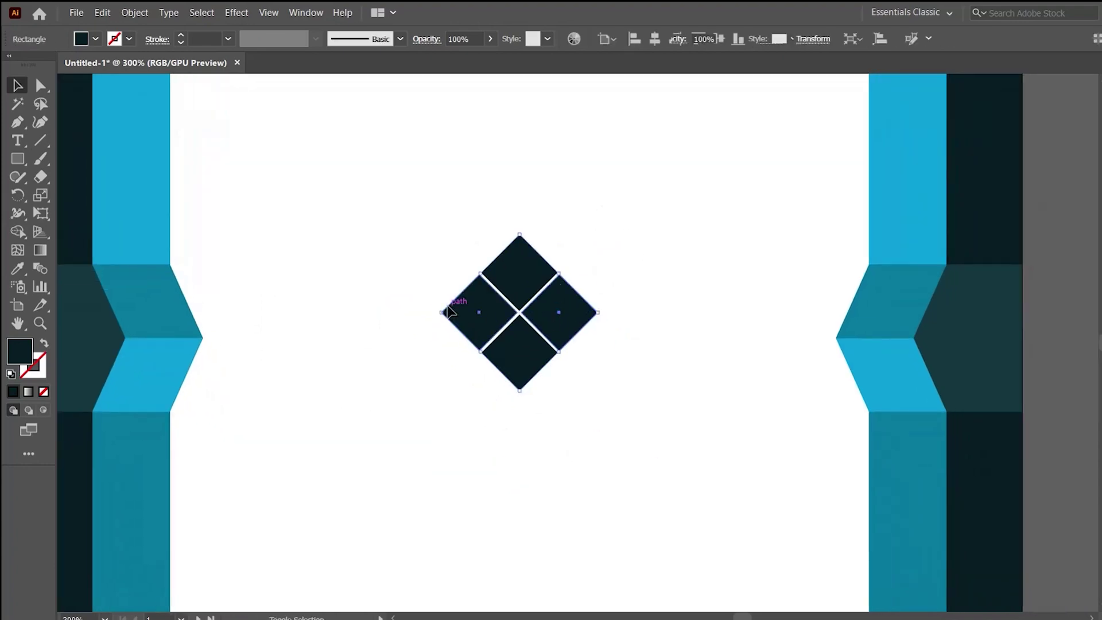
key("i")
left_click(983, 343)
key("v")
left_click(672, 229)
Regroup the diamond, centre it horizontally and move it toward the card's top.
left_click_drag(612, 409, 416, 234)
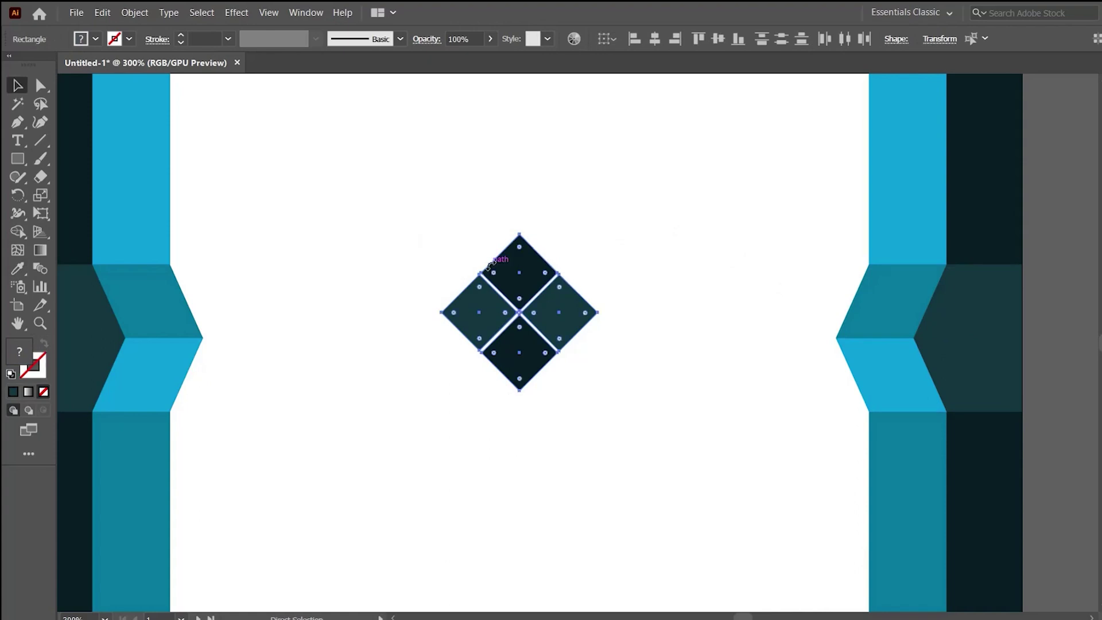
key("ctrl+g")
left_click(655, 40)
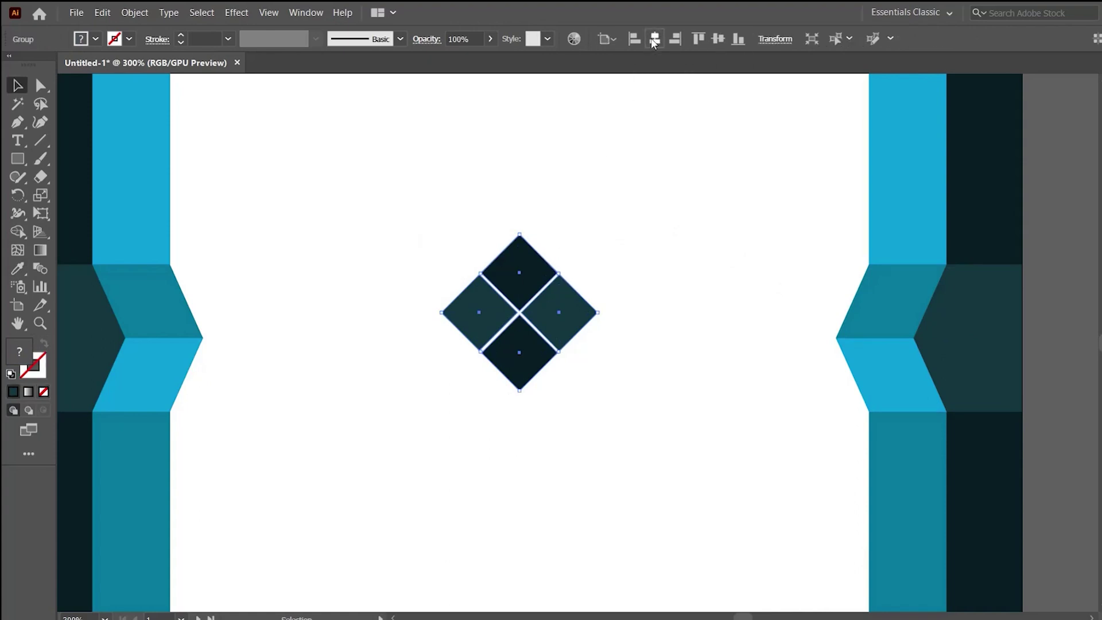
left_click(625, 316, "ctrl+alt")
left_click_drag(625, 315, 615, 258)
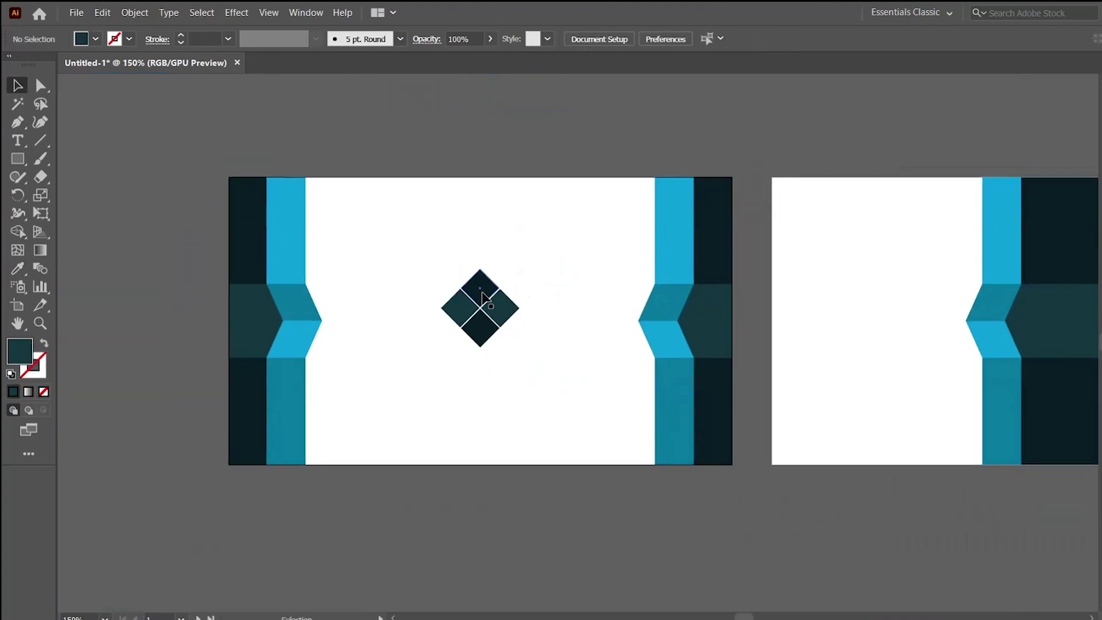
left_click_drag(509, 313, 508, 290)
left_click(553, 326)
key("ctrl+equal")
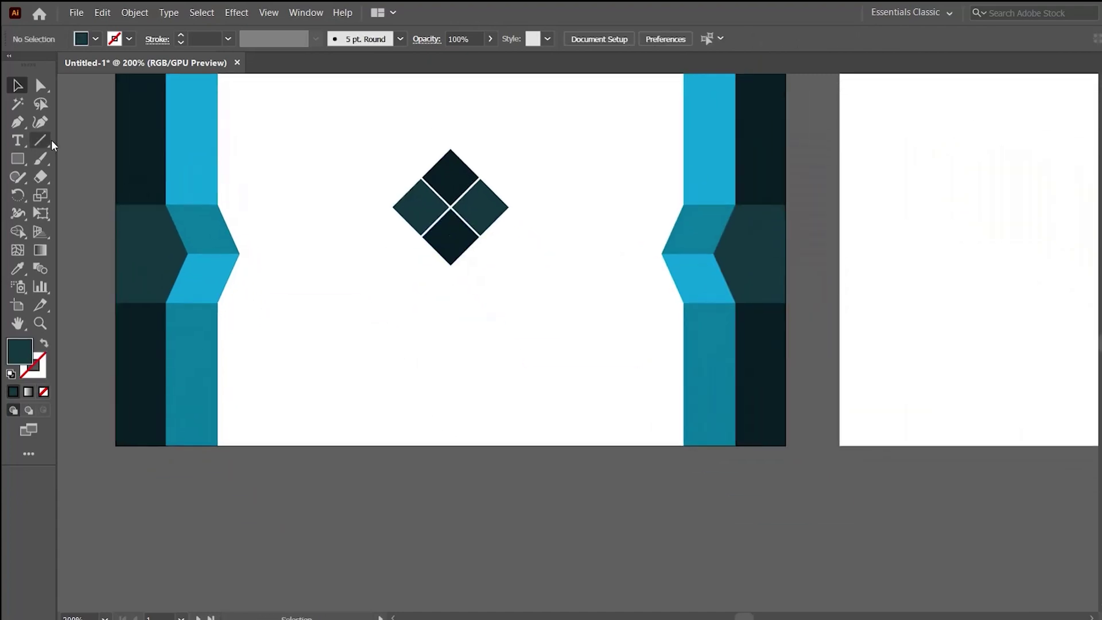
Add a centred 'YOUR LOGO HERE' line in Roboto Bold below the diamond.
left_click(18, 140)
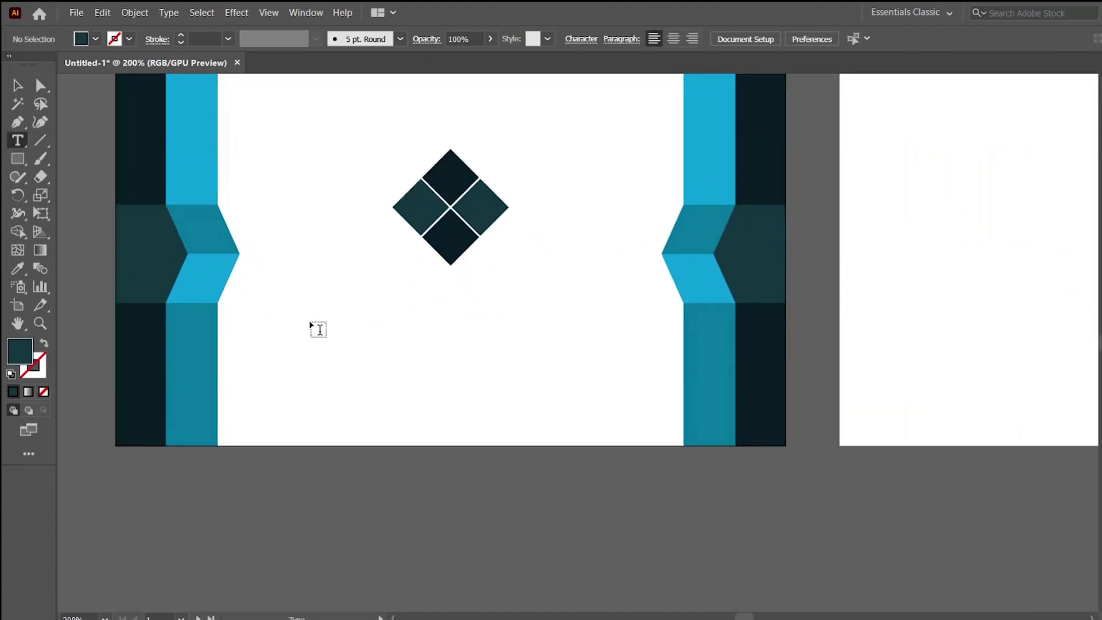
left_click_drag(314, 316, 598, 375)
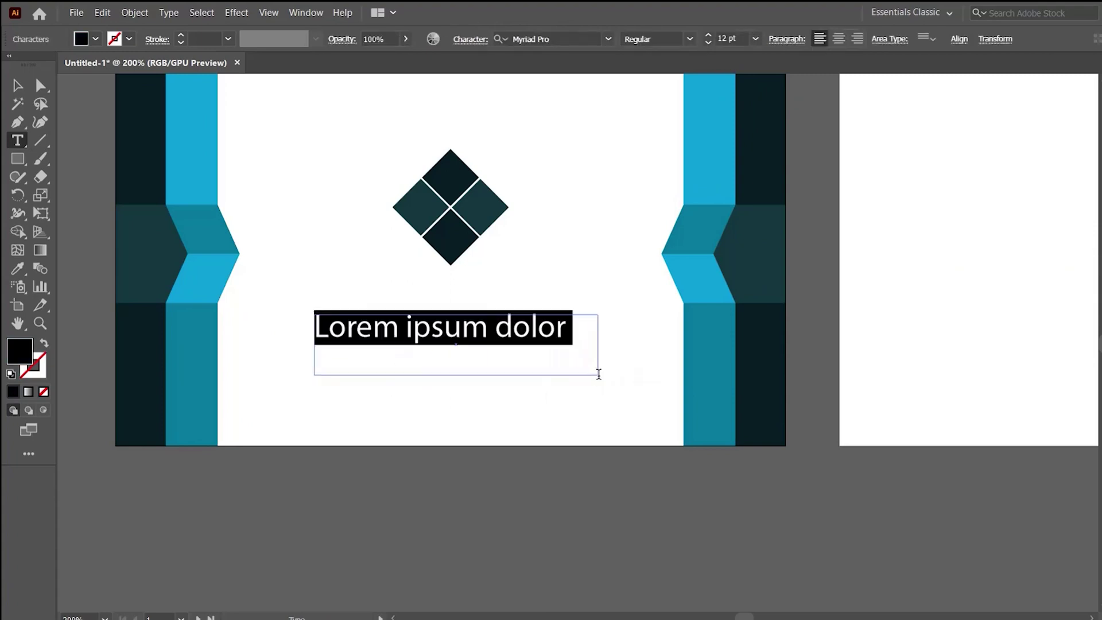
type("YOUR LOGO ")
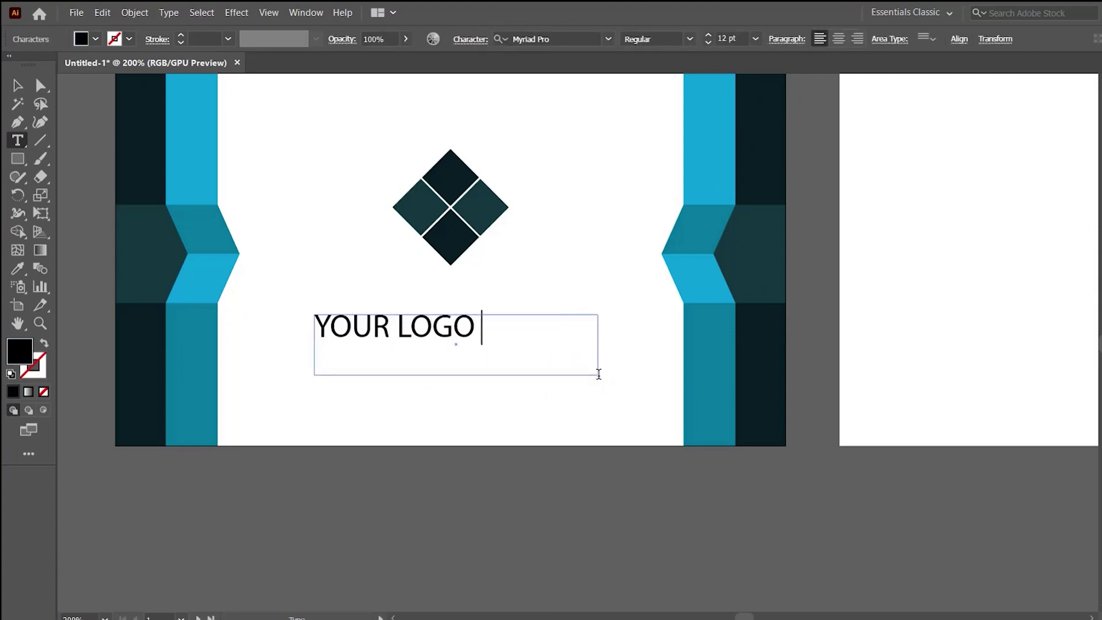
type("HERE")
key("ctrl+a")
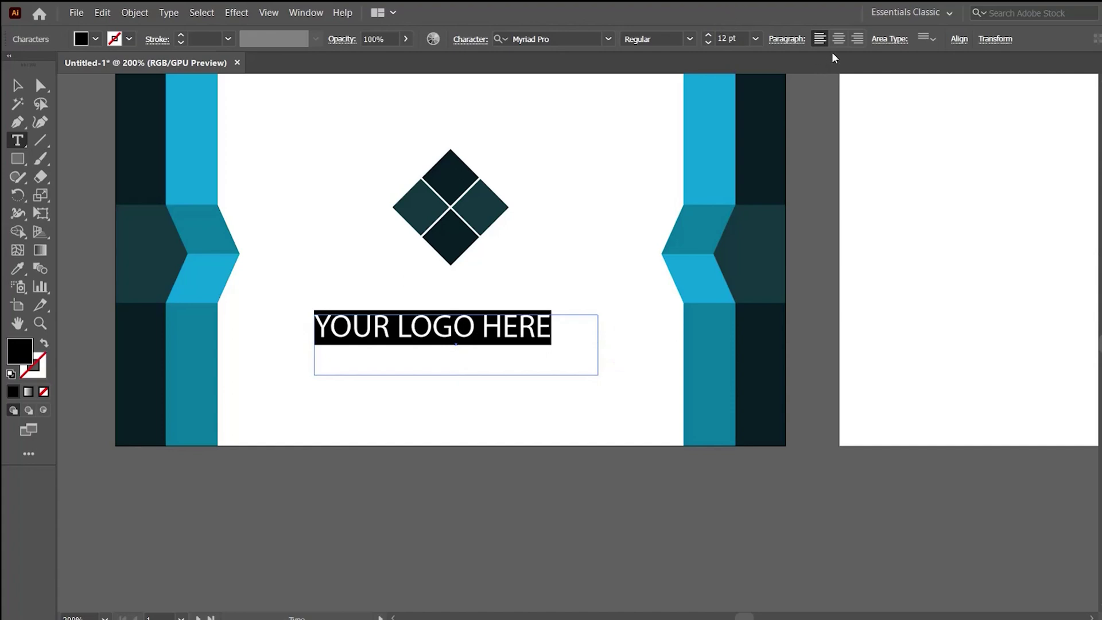
left_click(838, 39)
left_click(588, 40)
type("Roboto")
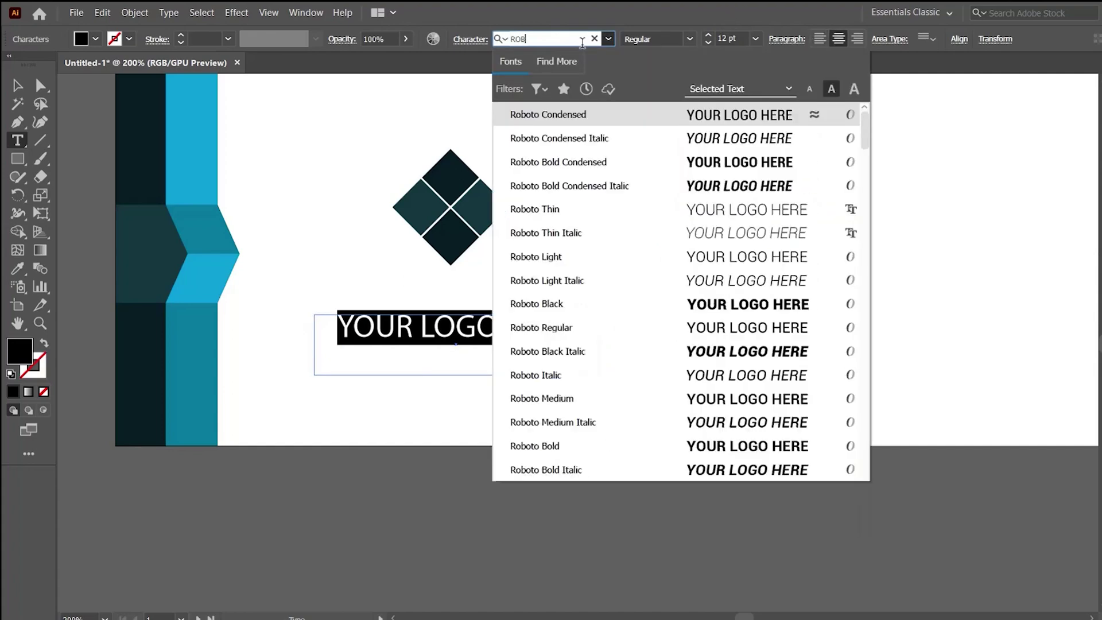
key("Return")
left_click(690, 39)
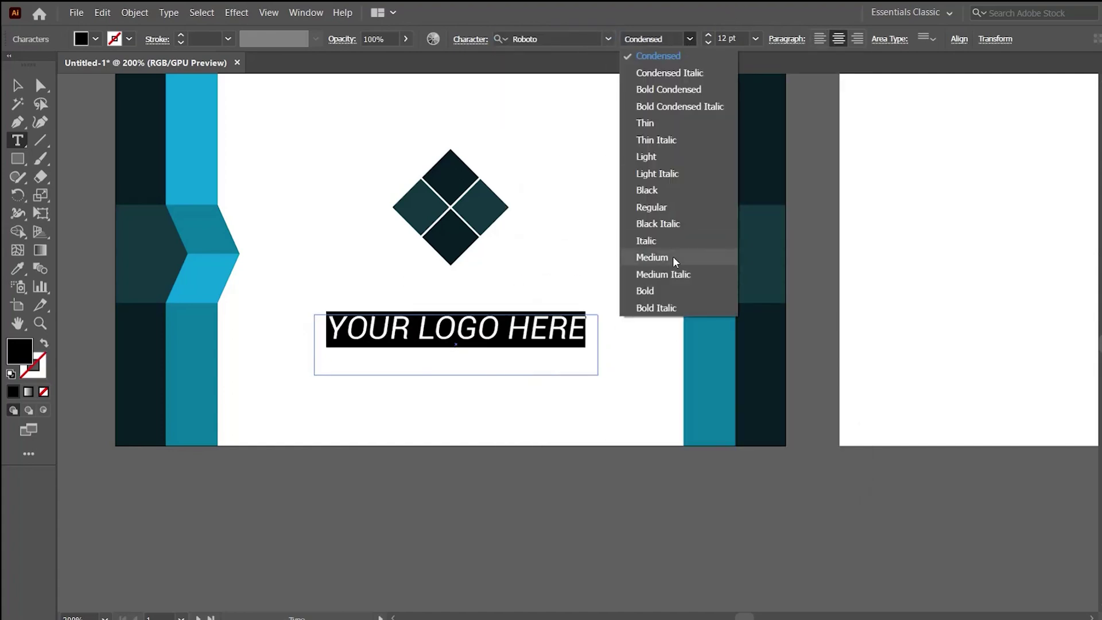
left_click(662, 290)
left_click(18, 85)
Colour the heading blue from the band and position it just under the diamond.
key("i")
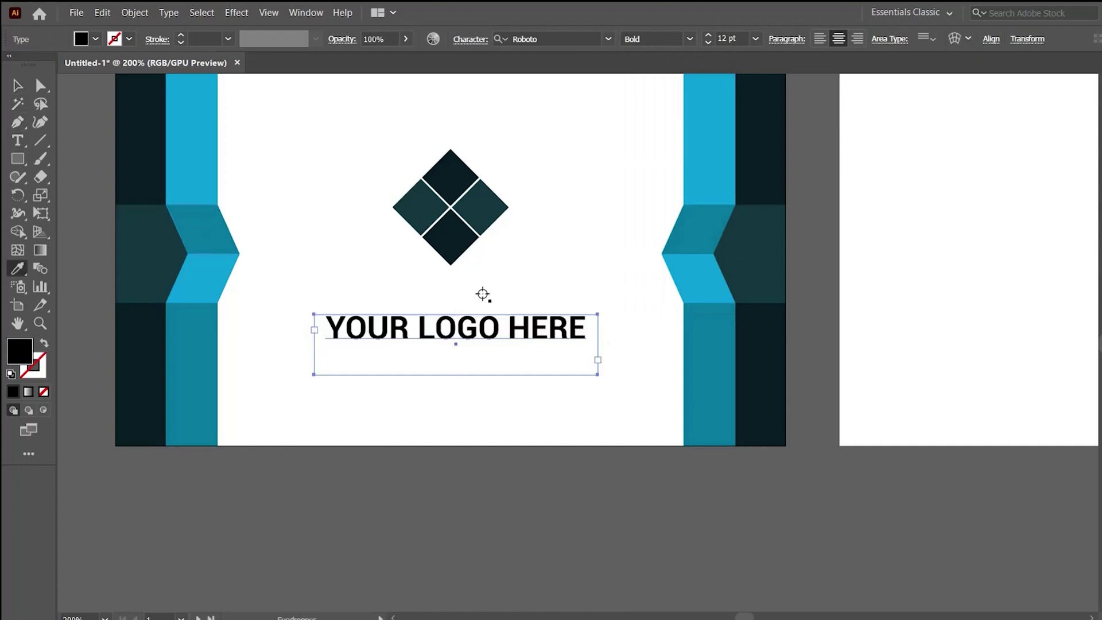
left_click(697, 271)
key("v")
key("ctrl+shift+a")
left_click_drag(520, 338, 519, 304)
left_click_drag(456, 346, 463, 314)
Place a duplicate of the heading lower on the card.
key("ctrl+shift+a")
scroll(492, 339, "down", 3)
left_click_drag(507, 239, 513, 327)
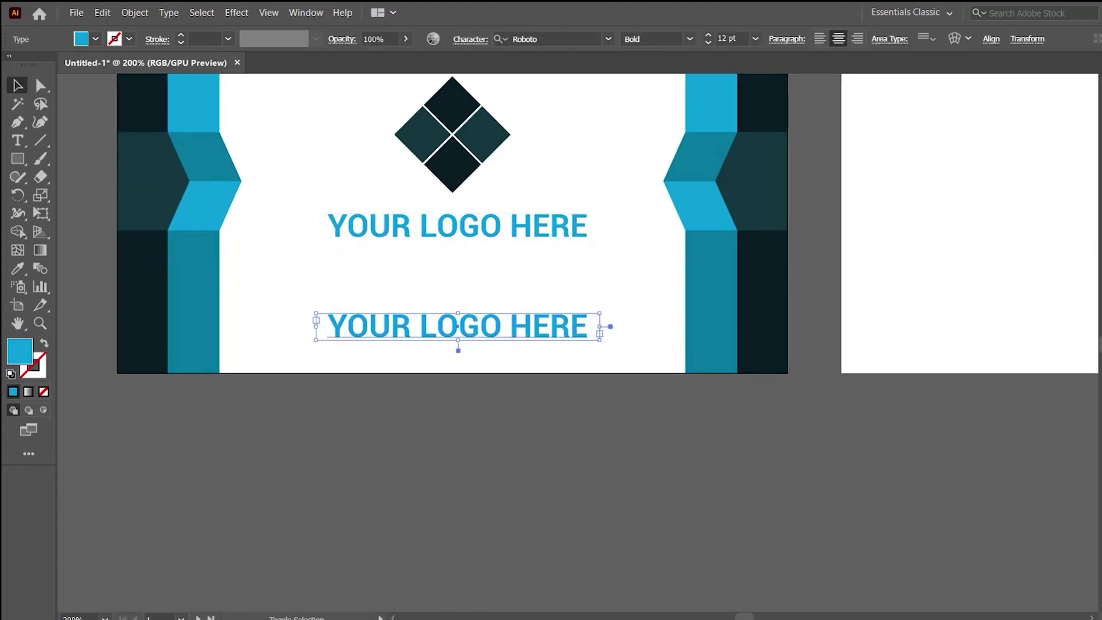
left_click(1009, 600)
key("ctrl+equal")
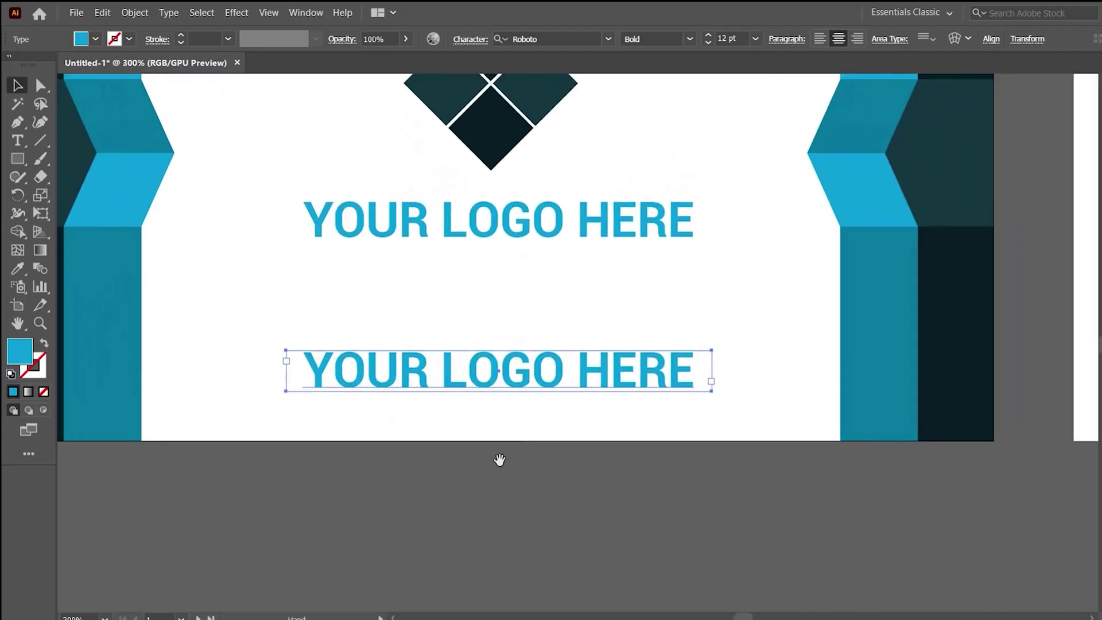
left_click(505, 443)
double_click(502, 369)
key("ctrl+a")
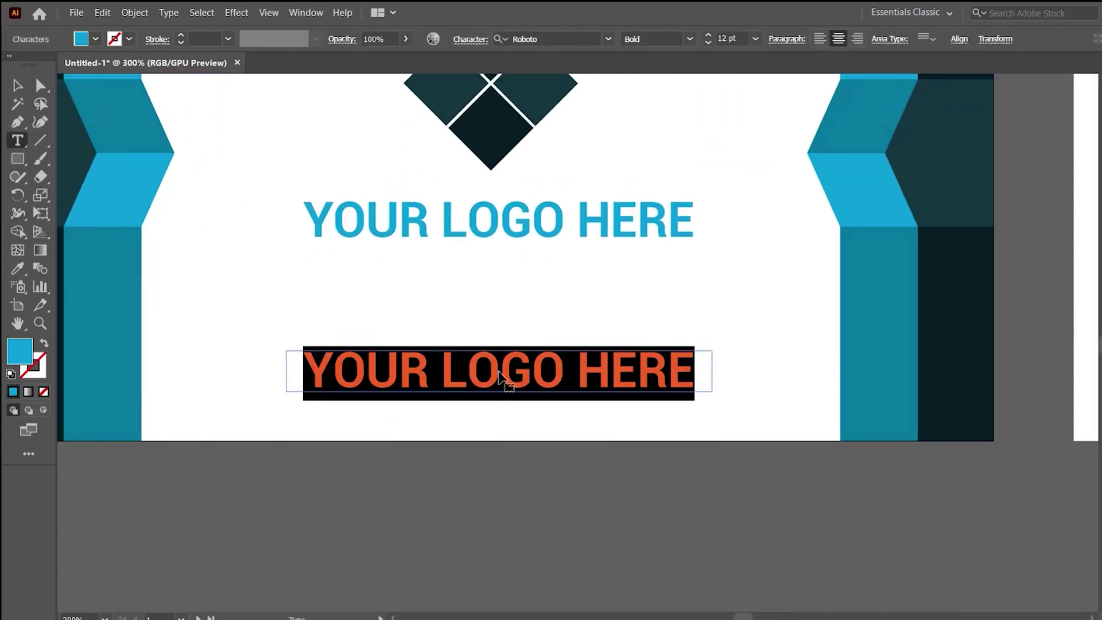
type("a")
key("BackSpace")
type("www.abccompany")
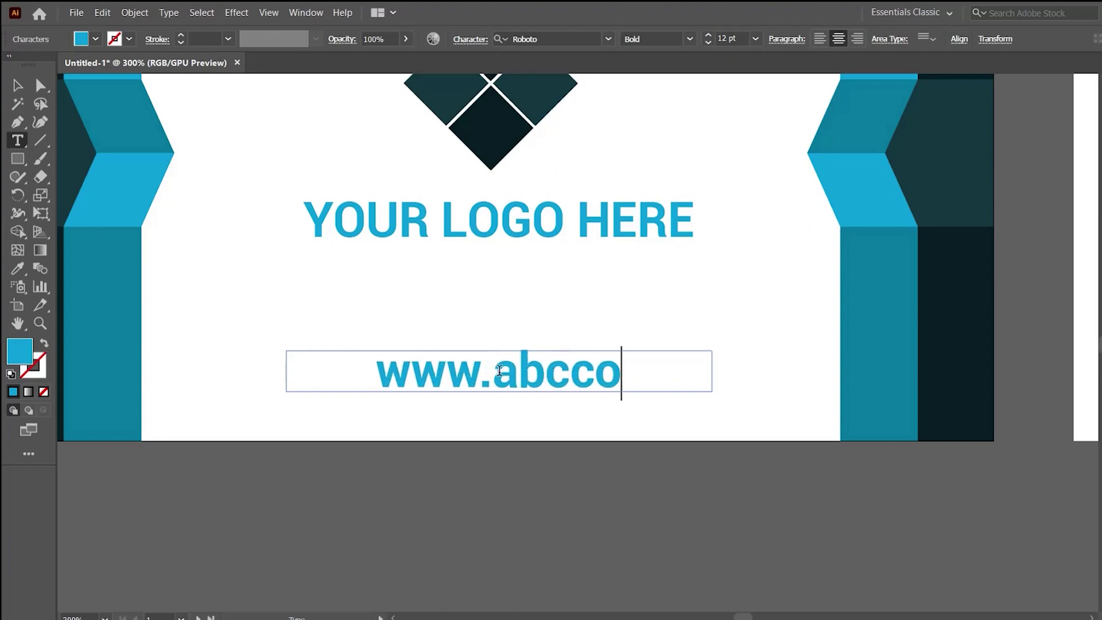
Set the web address to 7 pt Roboto Regular and move it near the bottom edge.
key("ctrl+a")
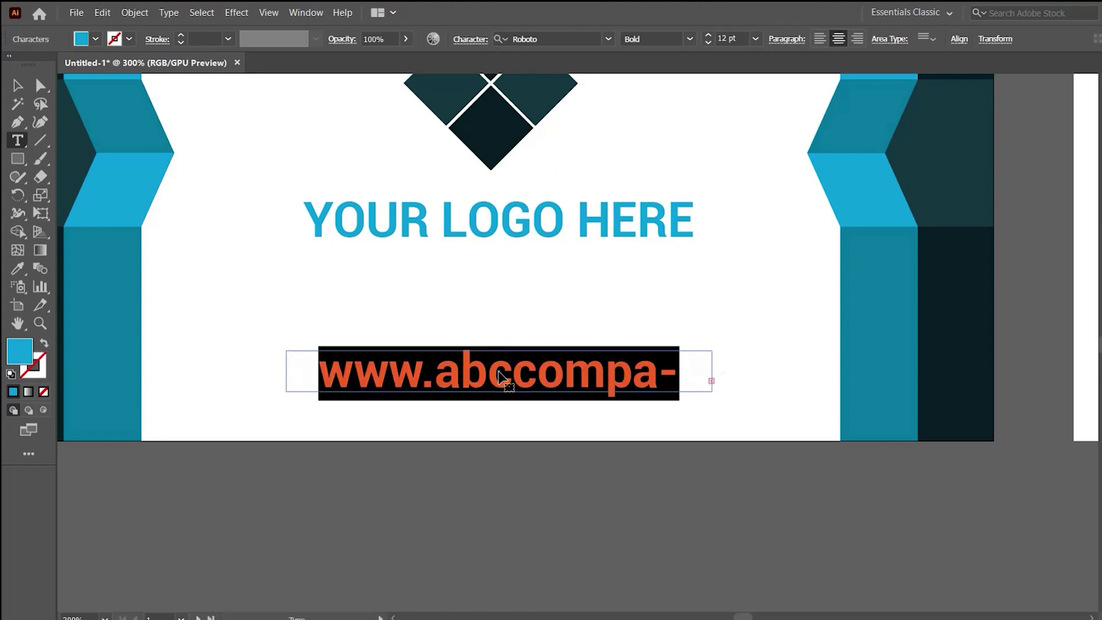
left_click(708, 43)
left_click(709, 44)
left_click(709, 44)
left_click(708, 44)
left_click(709, 44)
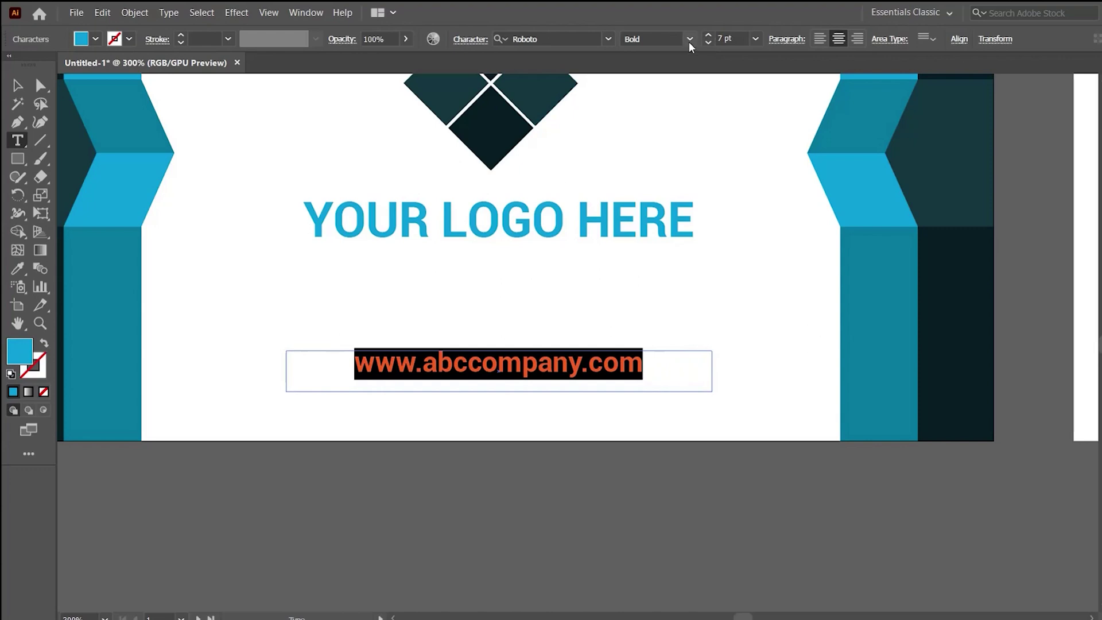
left_click(690, 38)
left_click(651, 208)
key("Escape")
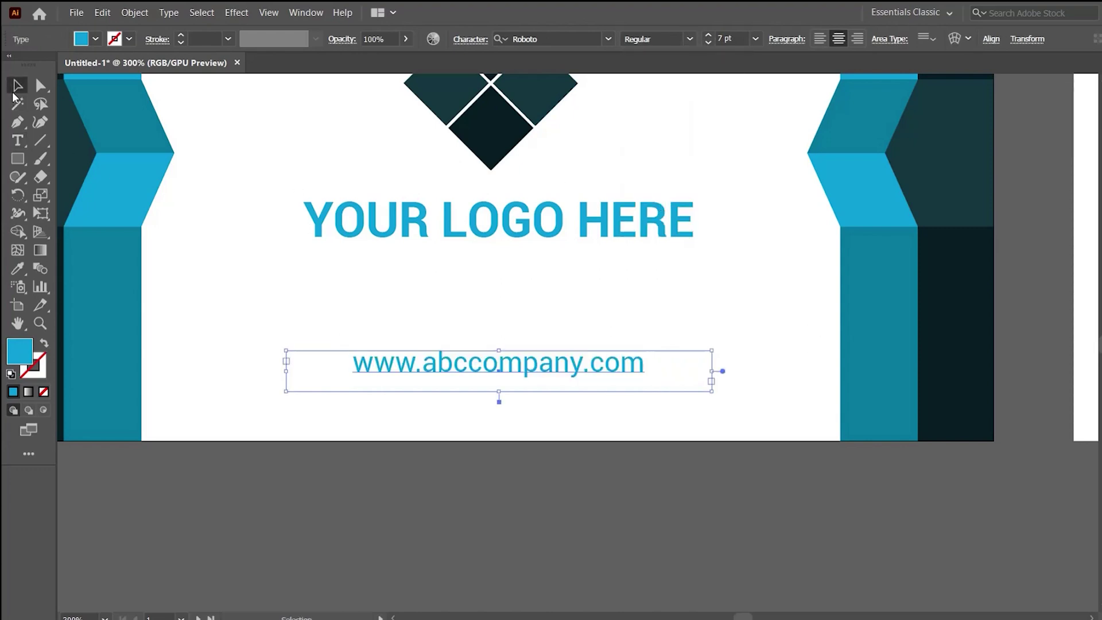
left_click_drag(576, 372, 412, 421)
left_click(588, 406)
key("ctrl+1")
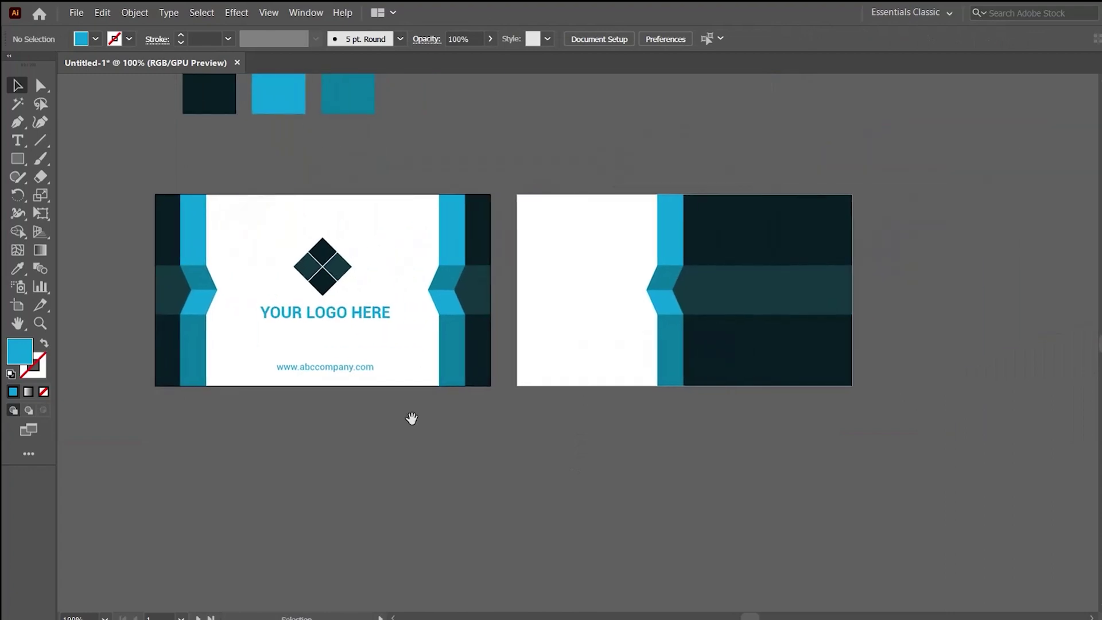
Copy the diamond logo and heading onto the back card, shrink them, group and nudge right.
left_click(596, 300, "ctrl")
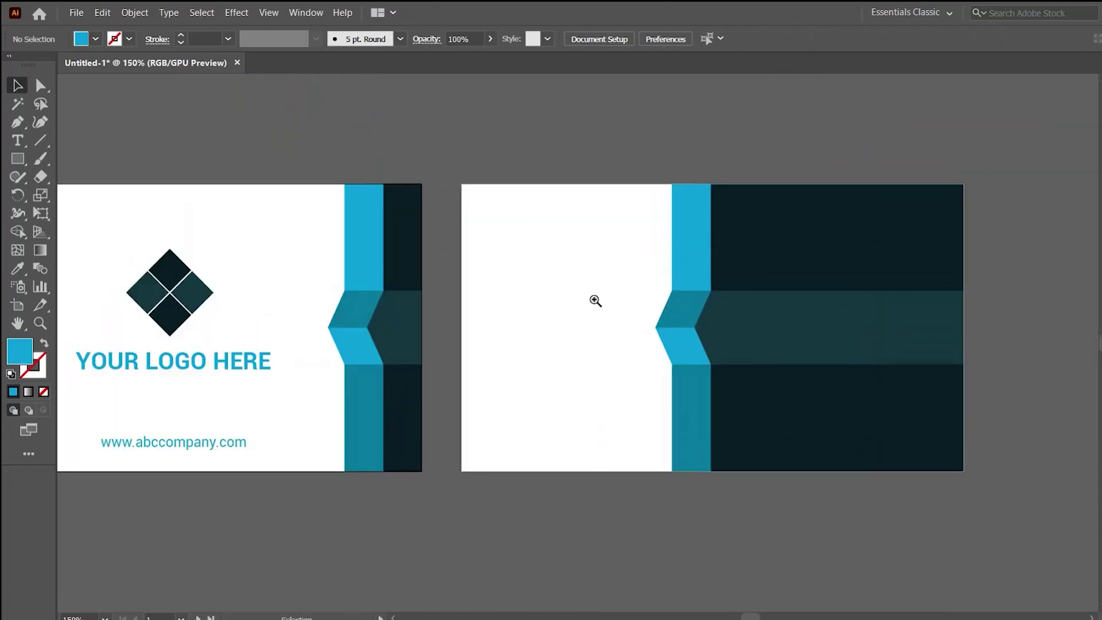
left_click_drag(127, 298, 574, 317)
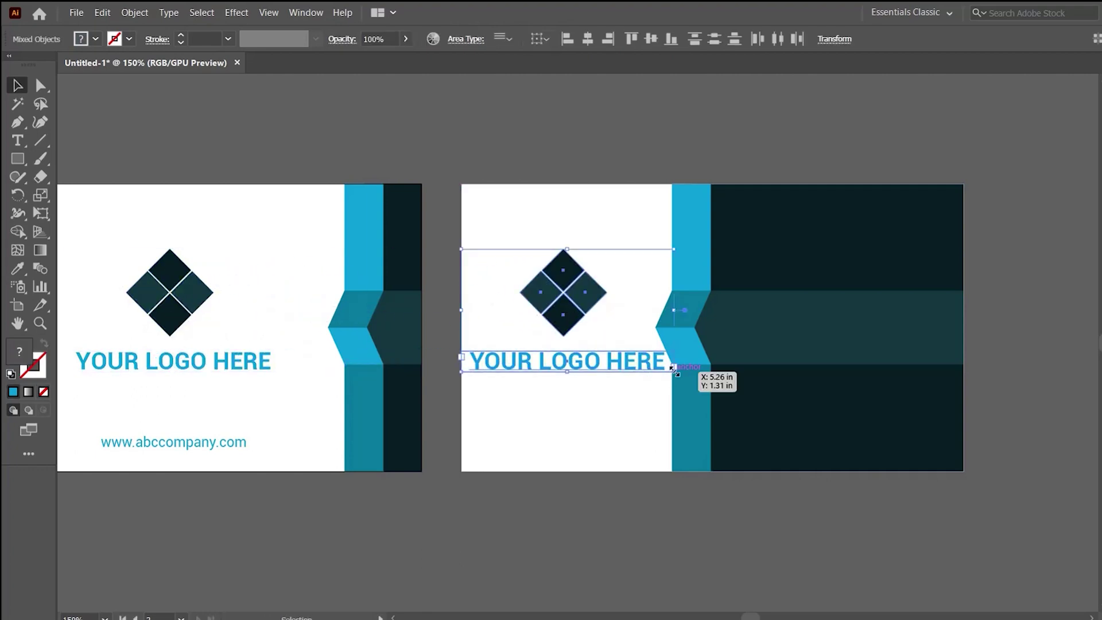
left_click_drag(675, 371, 623, 346)
key("ctrl+g")
left_click_drag(550, 283, 568, 291)
left_click(626, 256)
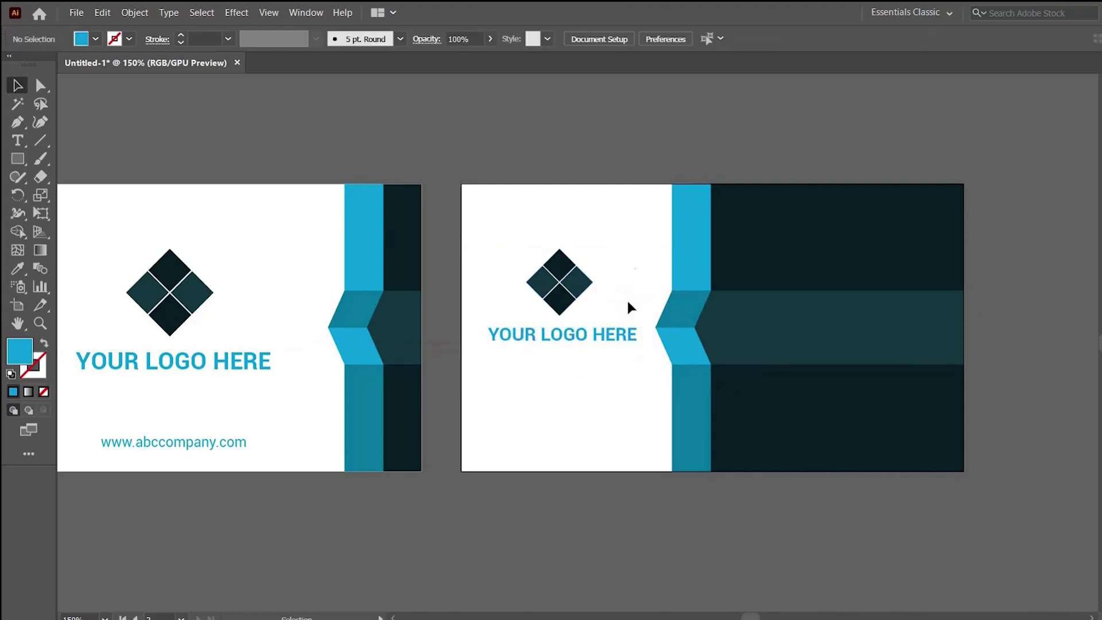
key("ctrl+equal")
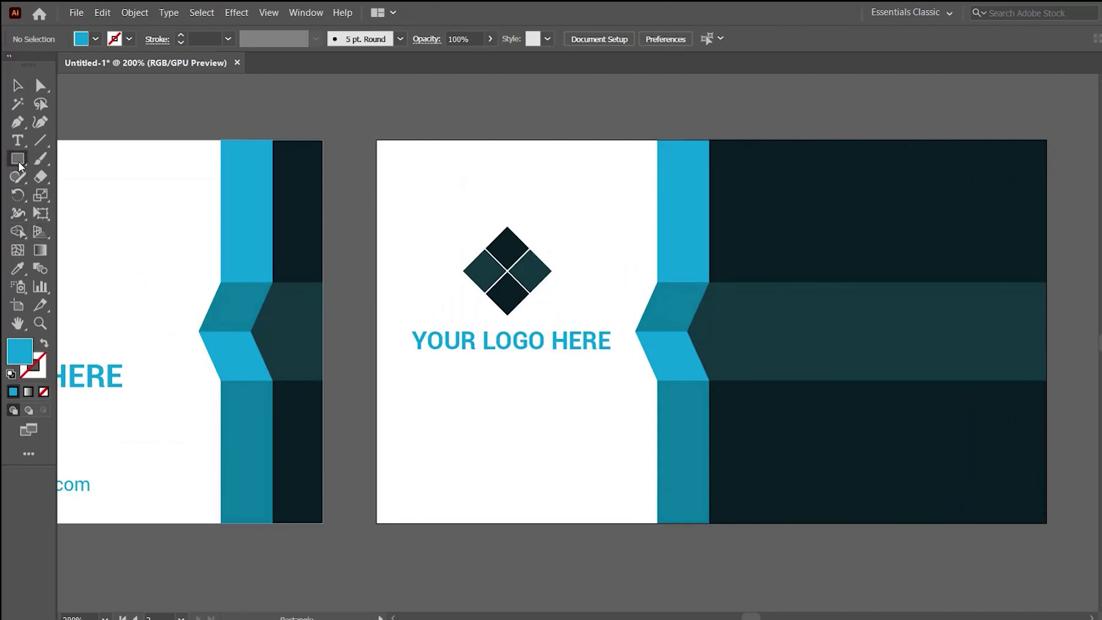
Centre the small logo horizontally over a temporary rectangle on the left panel, then delete the rectangle.
left_click_drag(633, 331, 377, 465)
key("v")
left_click(493, 550)
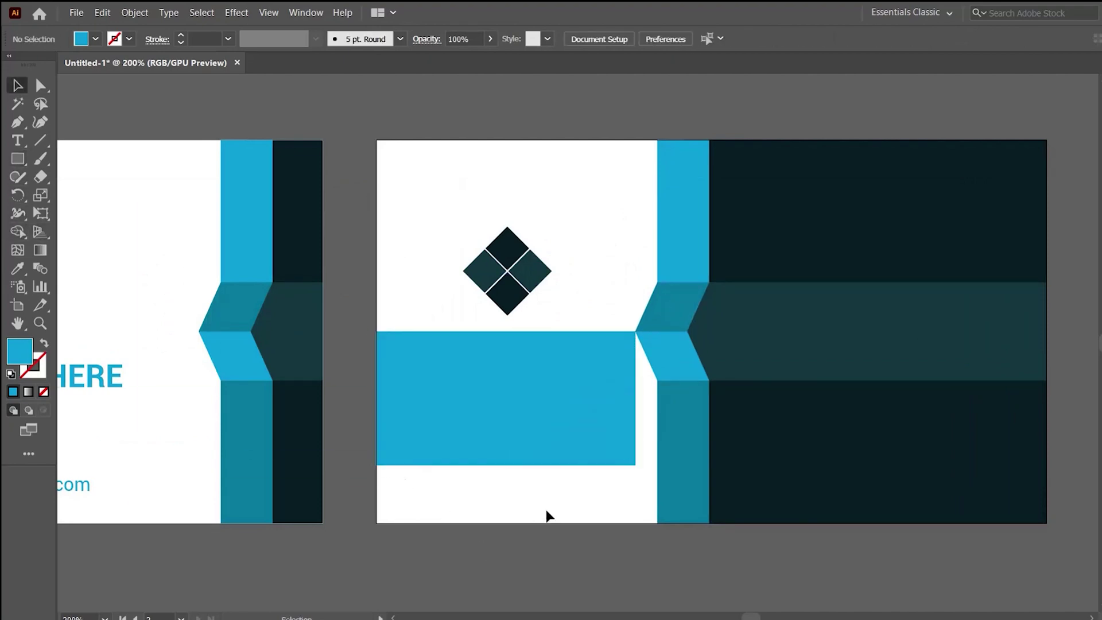
left_click_drag(435, 208, 435, 208)
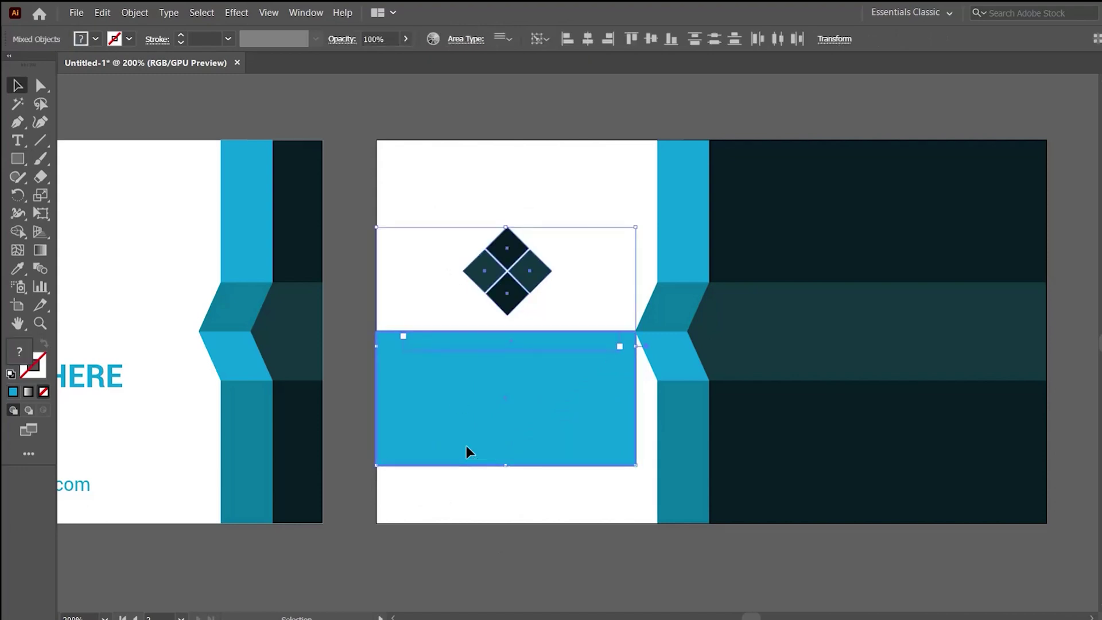
left_click(588, 39)
left_click(589, 87)
left_click(590, 426)
key("Delete")
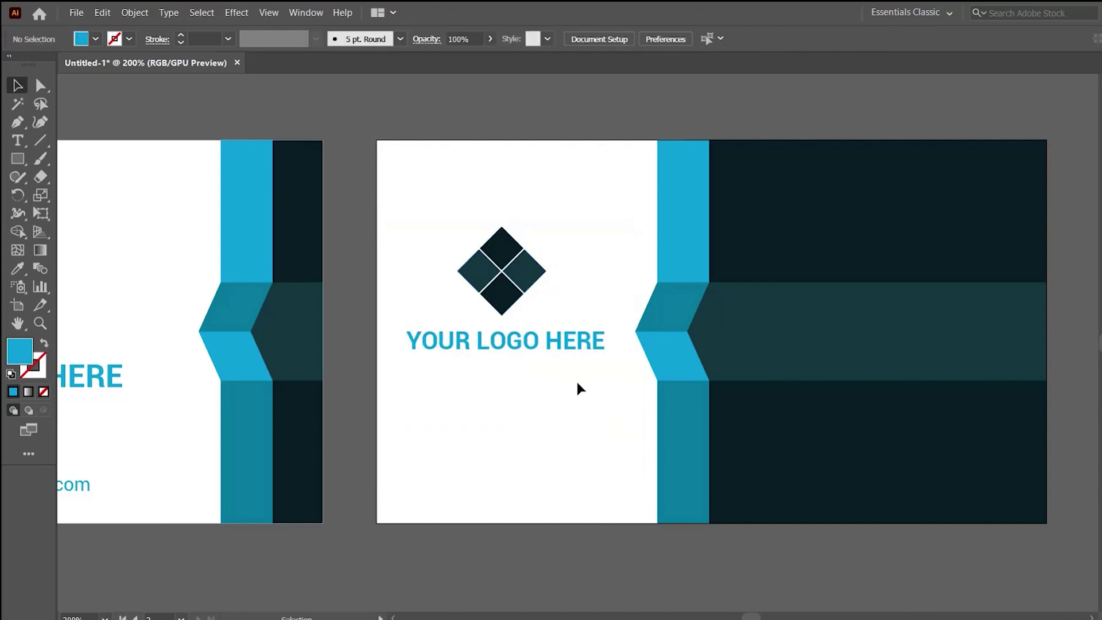
left_click_drag(576, 376, 579, 352)
Duplicate the caption below itself, retype it as the cardholder's name, and colour it dark.
left_click_drag(524, 217, 513, 309)
key("ctrl+z")
left_click(512, 309)
key("ctrl+z")
left_click(529, 320)
left_click_drag(524, 269, 524, 384)
double_click(526, 386)
key("ctrl+a")
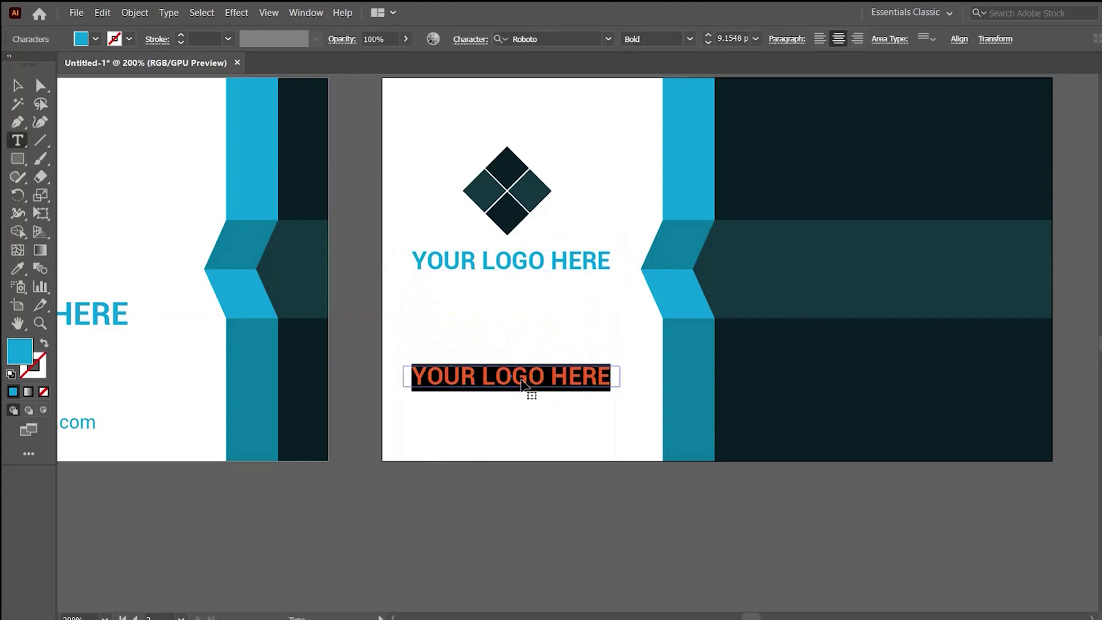
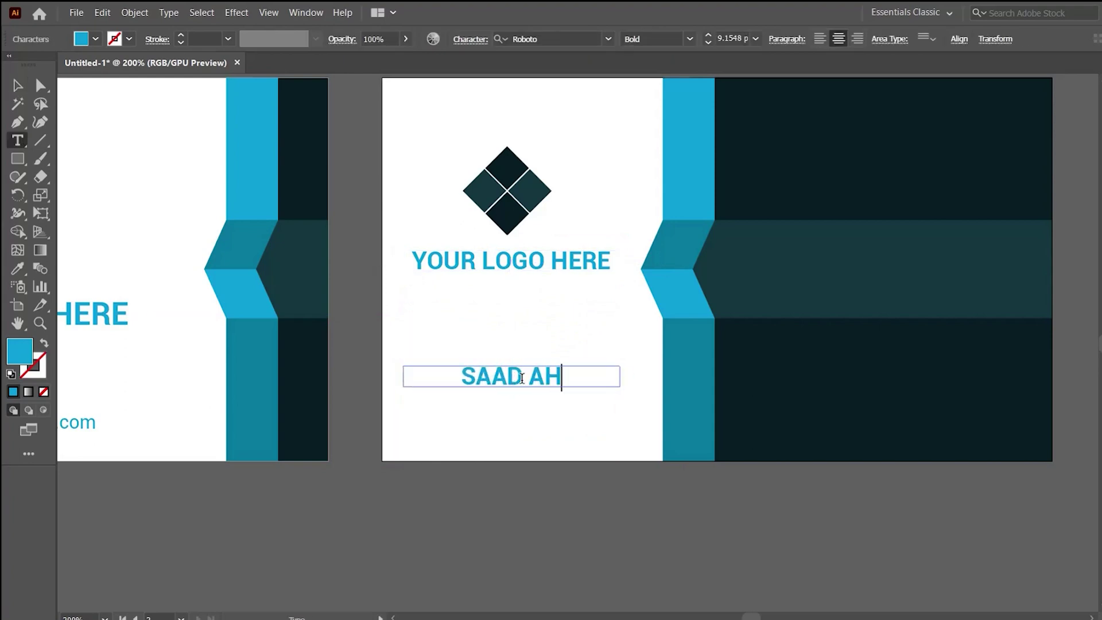
key("ctrl+a")
left_click(17, 86)
key("i")
left_click(298, 186)
key("v")
left_click(472, 483)
Duplicate the name beneath it and turn the copy into 6 pt job-title text.
scroll(472, 477, "up", 2)
left_click_drag(522, 427, 482, 372)
left_click(495, 275)
left_click_drag(495, 275, 495, 321)
double_click(494, 321)
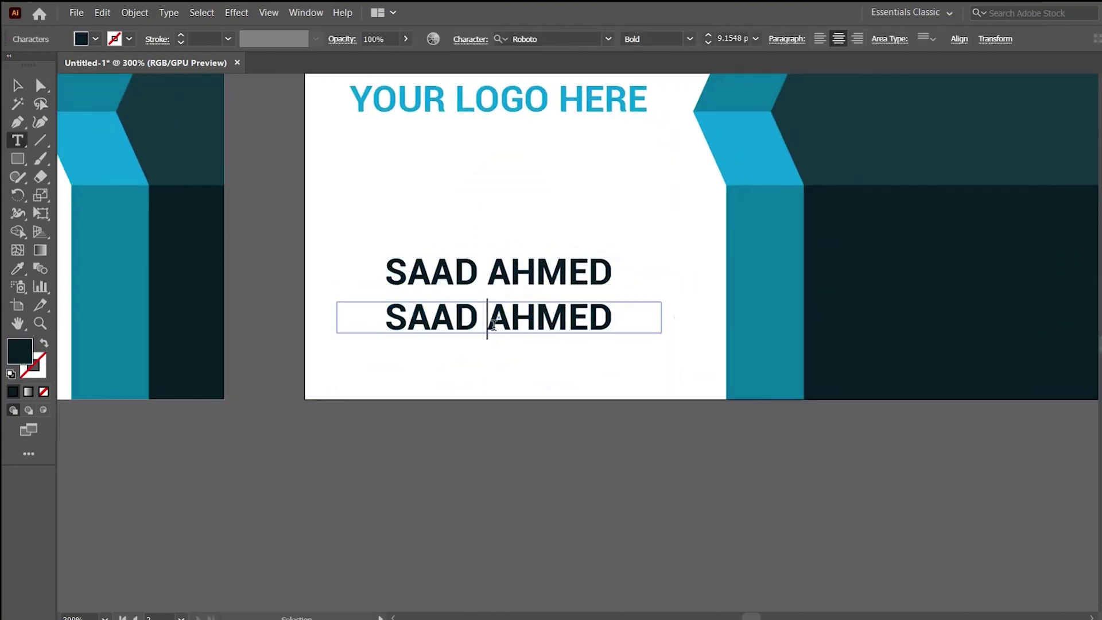
key("ctrl+a")
type("GRAPHIC DESIGN-")
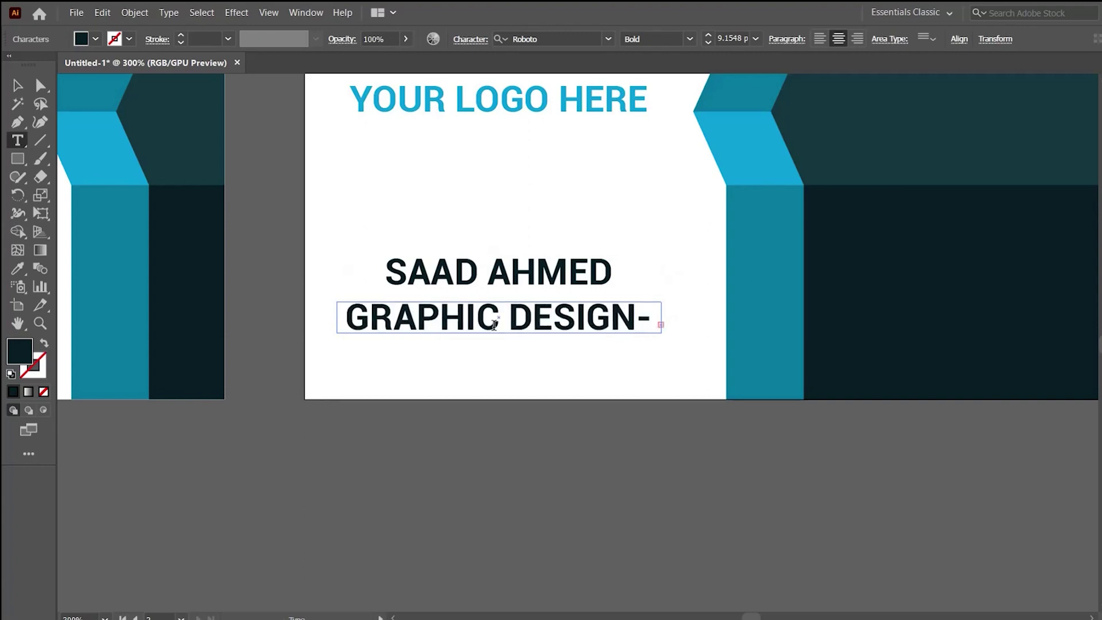
key("ctrl+a")
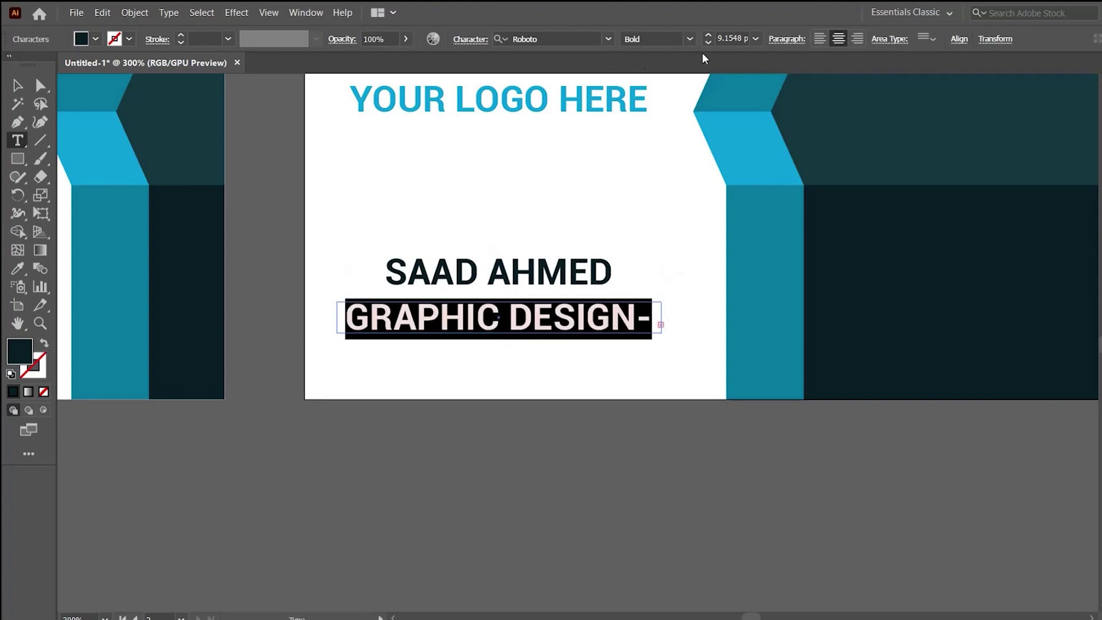
left_click(733, 39)
type("6")
key("Return")
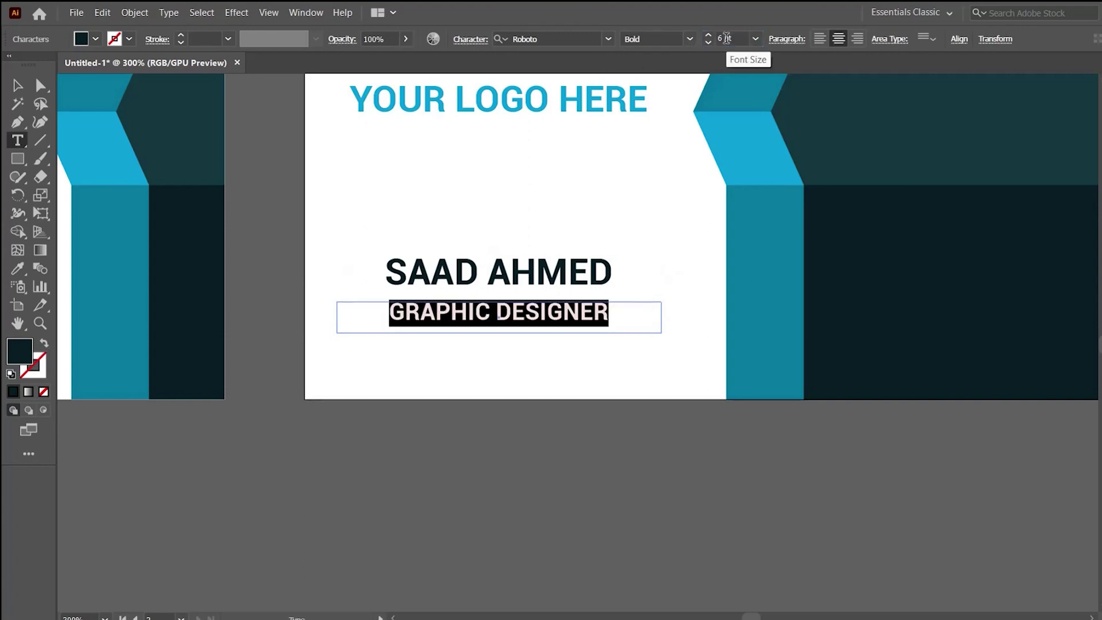
Make the title Roboto Thin reading 'Graphic Designer'.
left_click(691, 43)
left_click(652, 120)
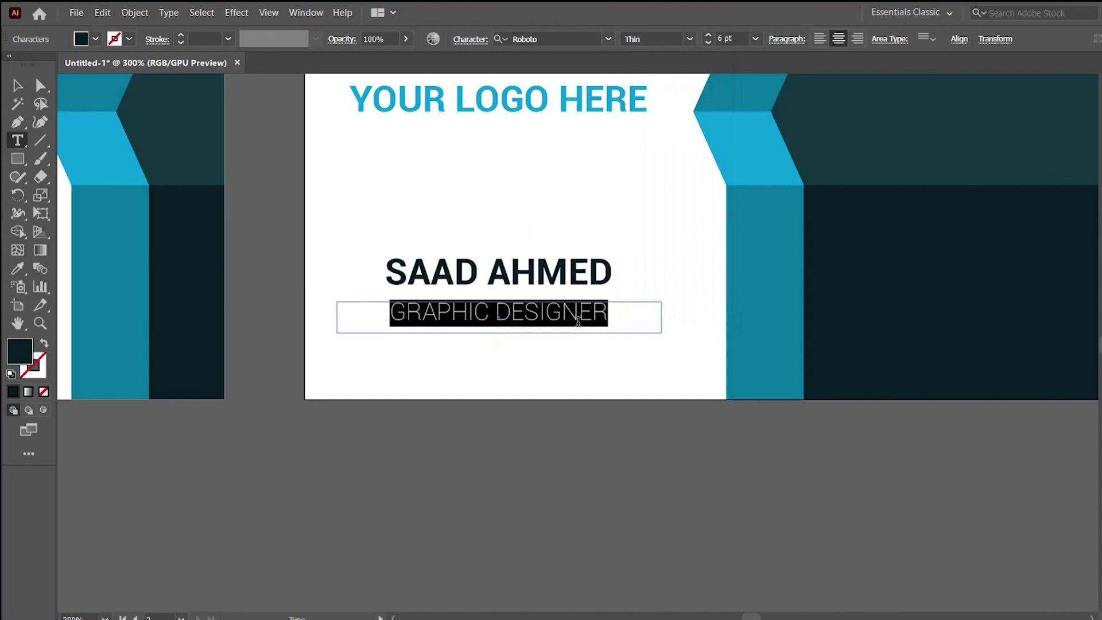
type("Graphic Designer")
left_click(16, 86)
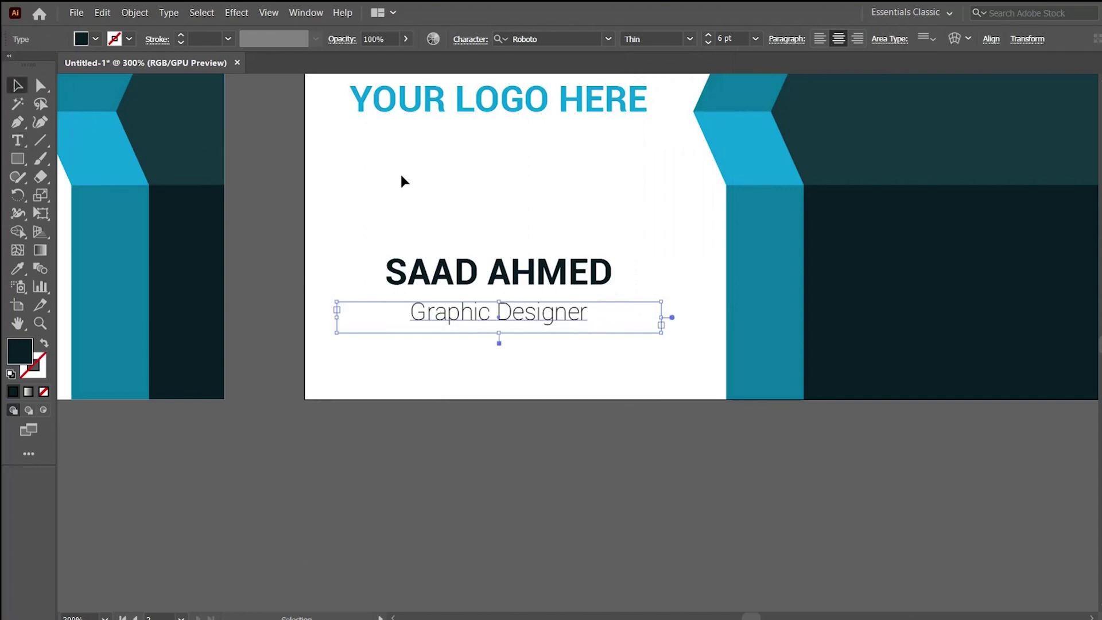
left_click(623, 288)
key("ctrl+minus")
key("ctrl+minus")
left_click_drag(558, 342, 459, 230)
Lower the logo and caption and raise the name-and-title block into a balanced stack.
left_click(498, 412)
left_click(463, 351)
left_click_drag(463, 351, 463, 341)
left_click(488, 409)
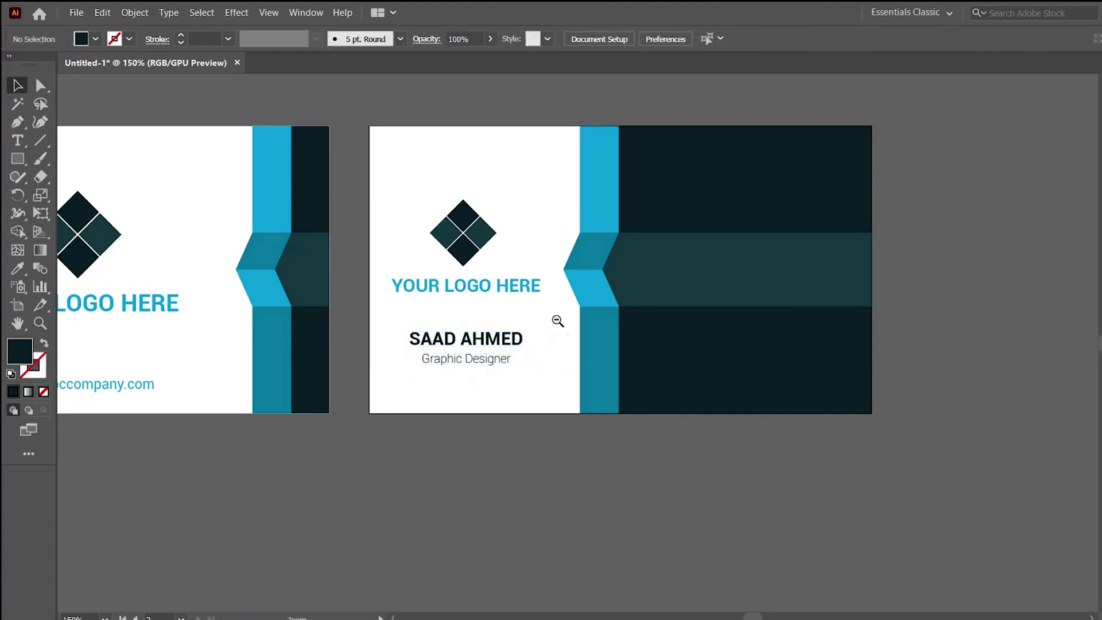
left_click(558, 321, "alt")
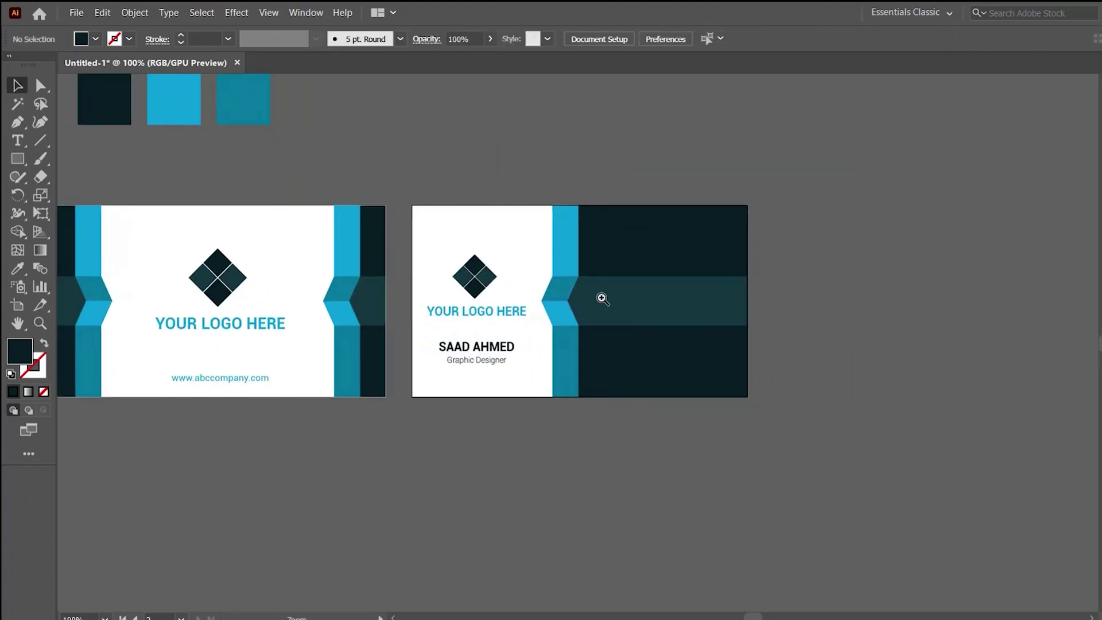
left_click(603, 299)
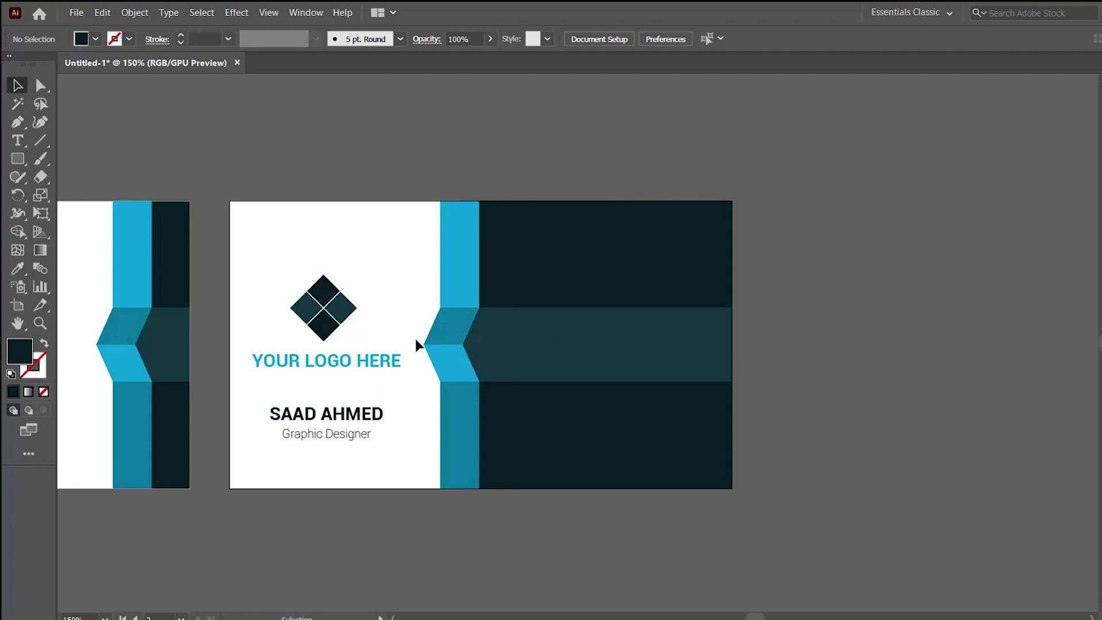
Draw a small circle in the dark panel's top band and give it the light-blue stripe colour.
left_click_drag(17, 159, 75, 200)
left_click_drag(517, 253, 528, 269)
key("i")
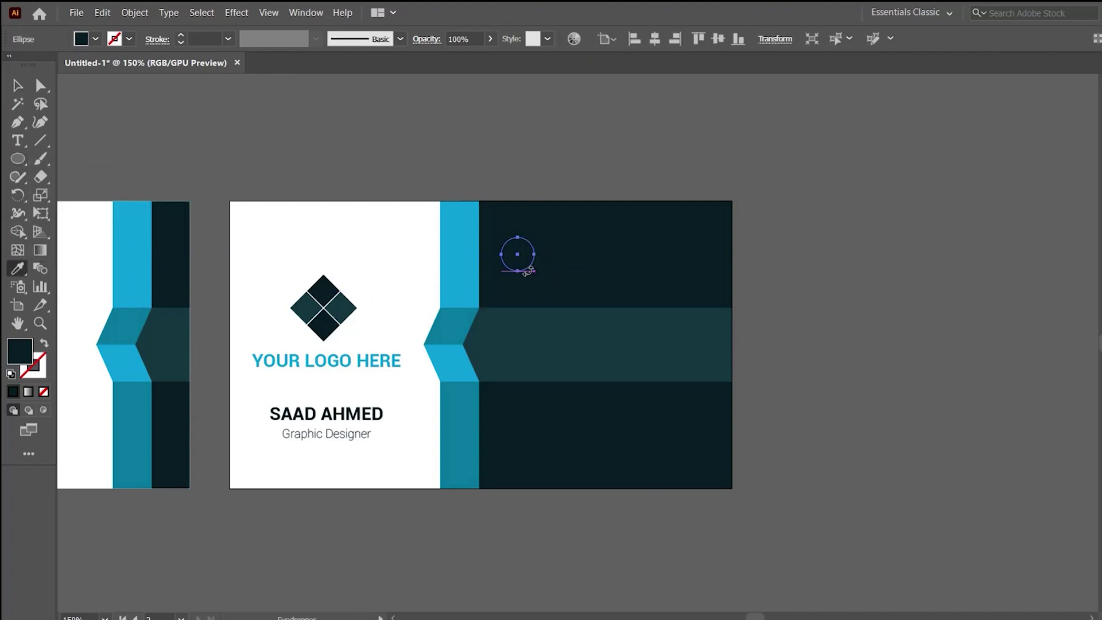
left_click(462, 215)
left_click(497, 187, "ctrl")
Copy the circle down into the middle and bottom bands and group all three circles.
left_click(576, 315)
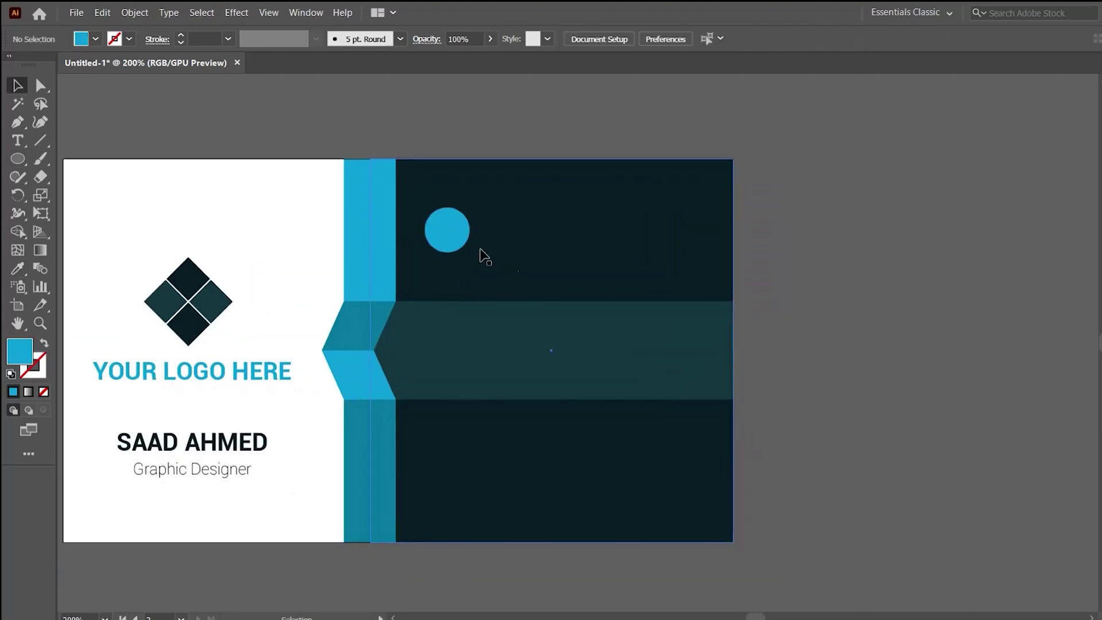
left_click_drag(451, 226, 454, 349)
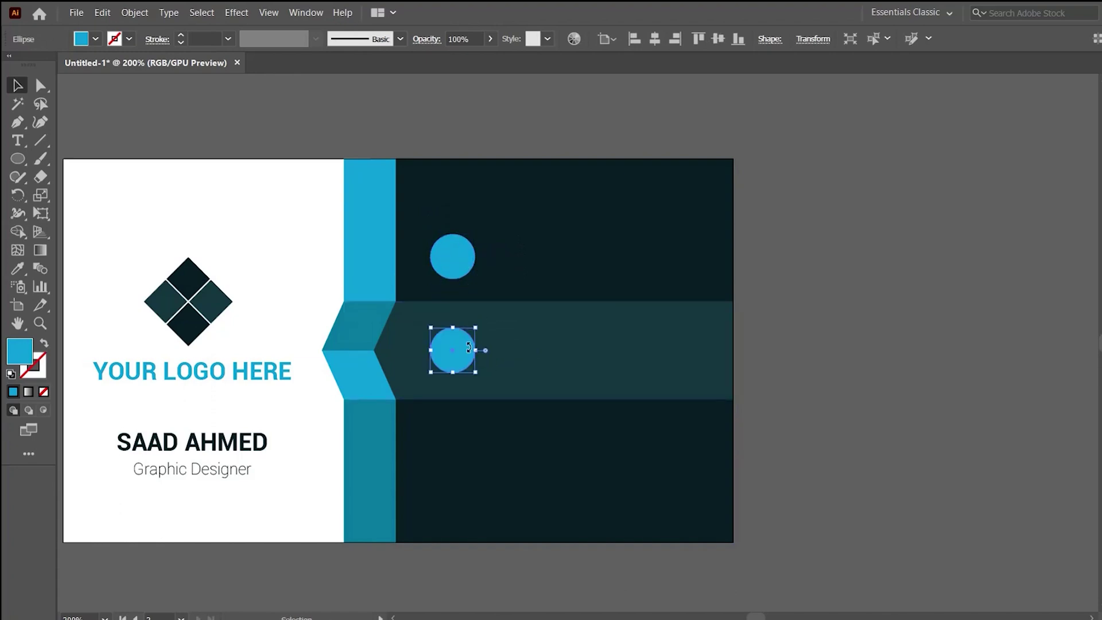
key("ctrl+d")
left_click(459, 356, "shift")
left_click(453, 258, "shift")
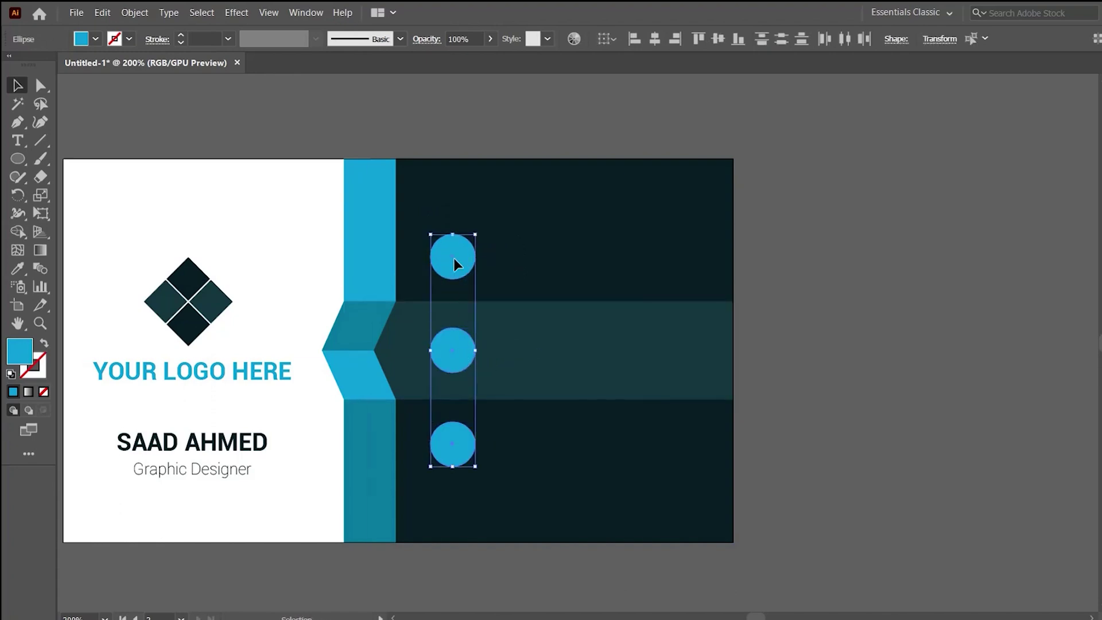
key("ctrl+g")
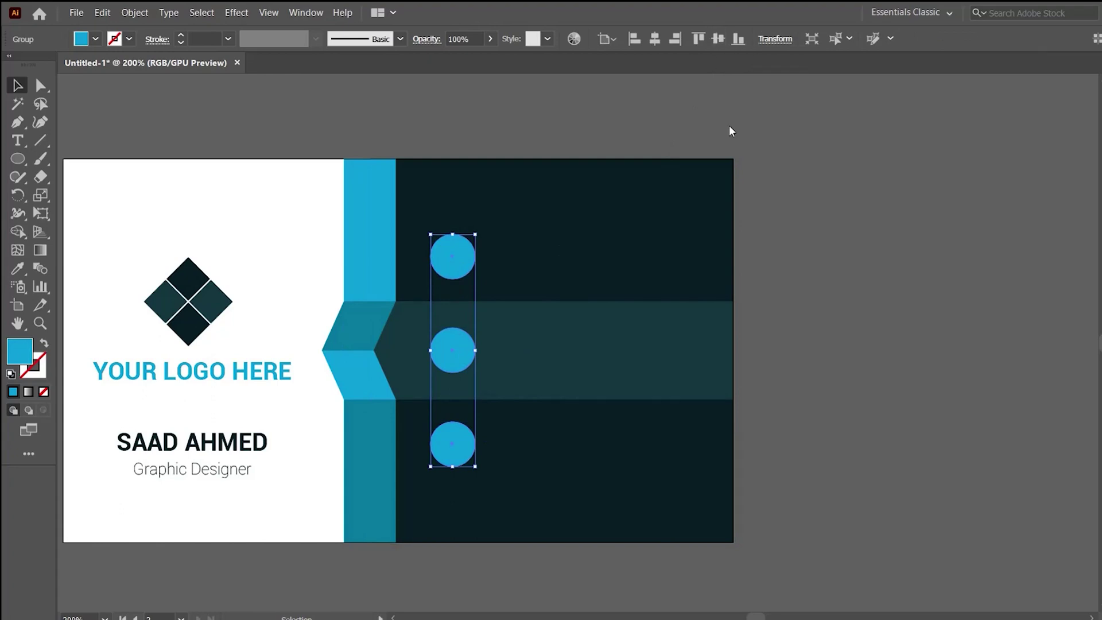
left_click(755, 260)
left_click(463, 266)
left_click(787, 271)
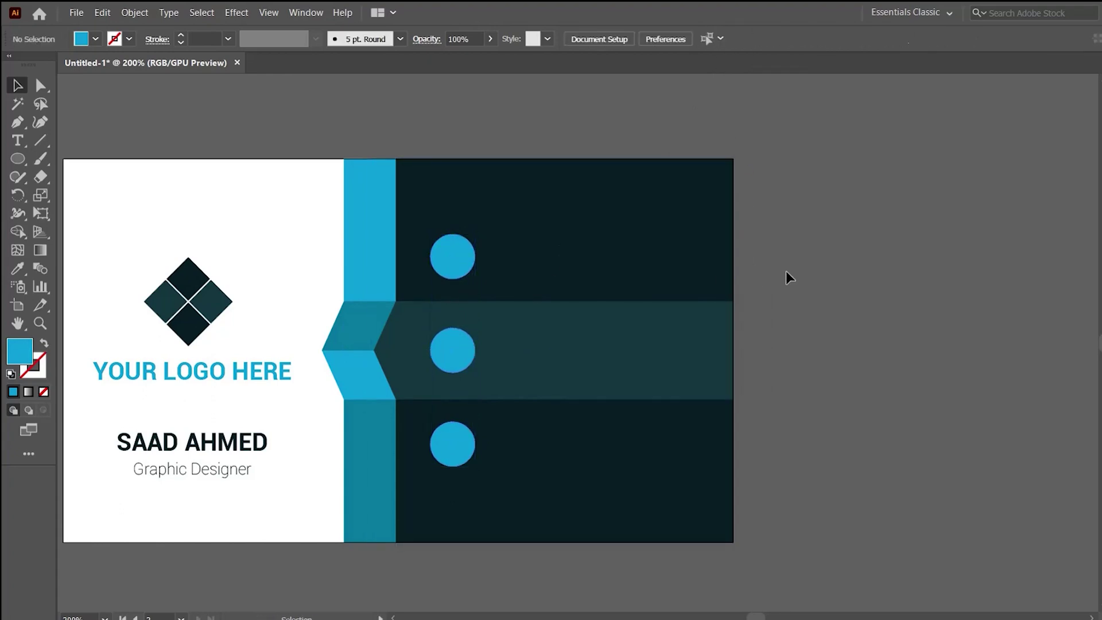
Copy the Graphic Designer text beside the top circle, make it white and left-aligned.
left_click(214, 471)
left_click_drag(204, 470, 616, 254)
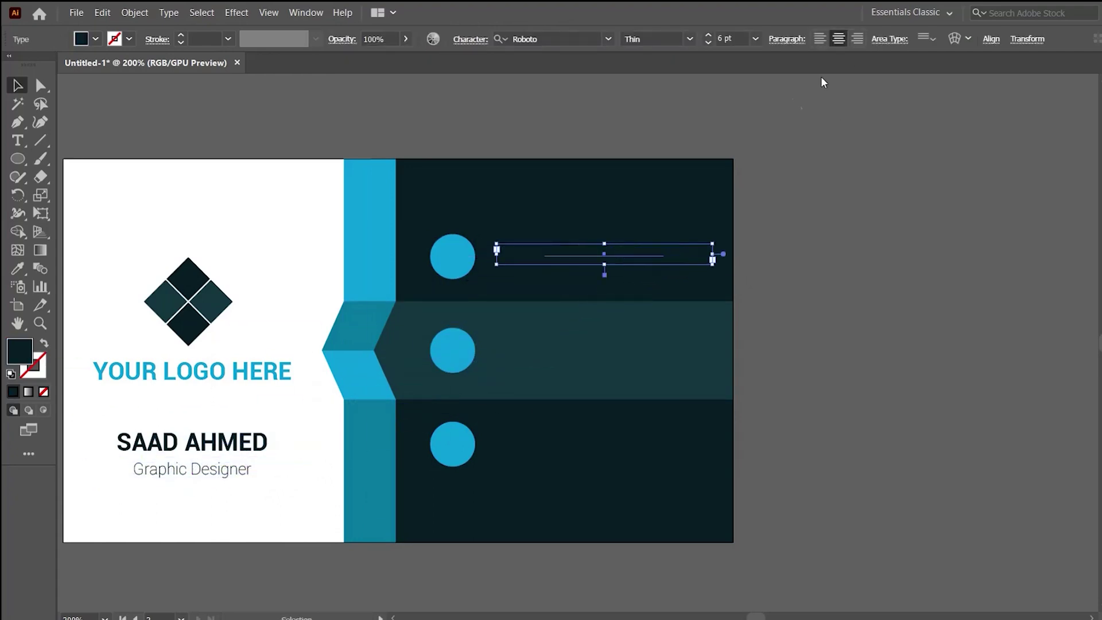
key("i")
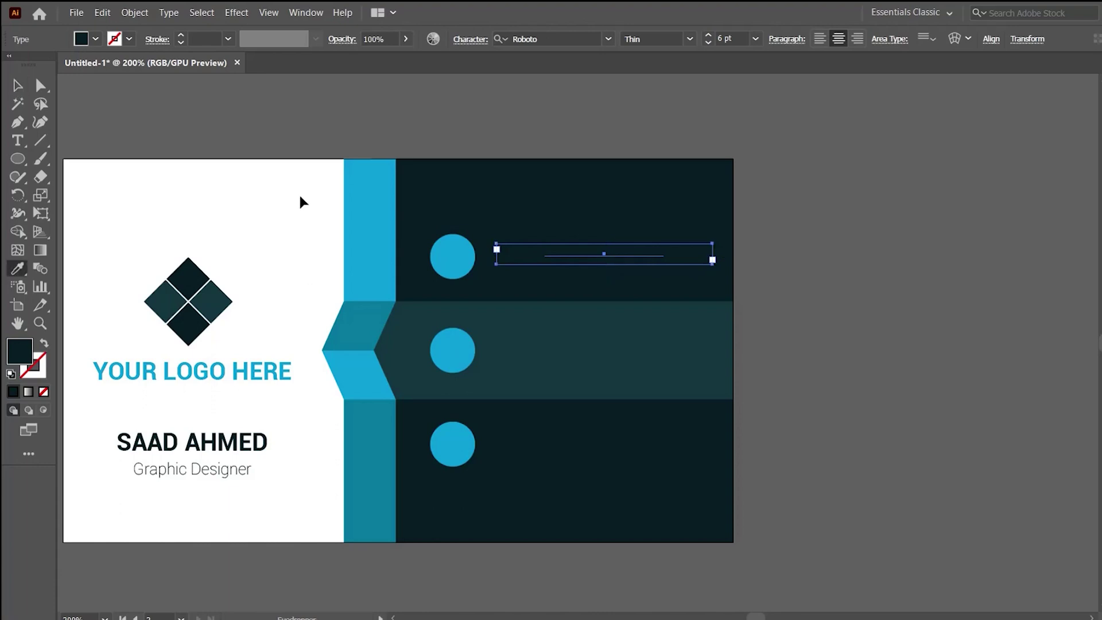
left_click(261, 192)
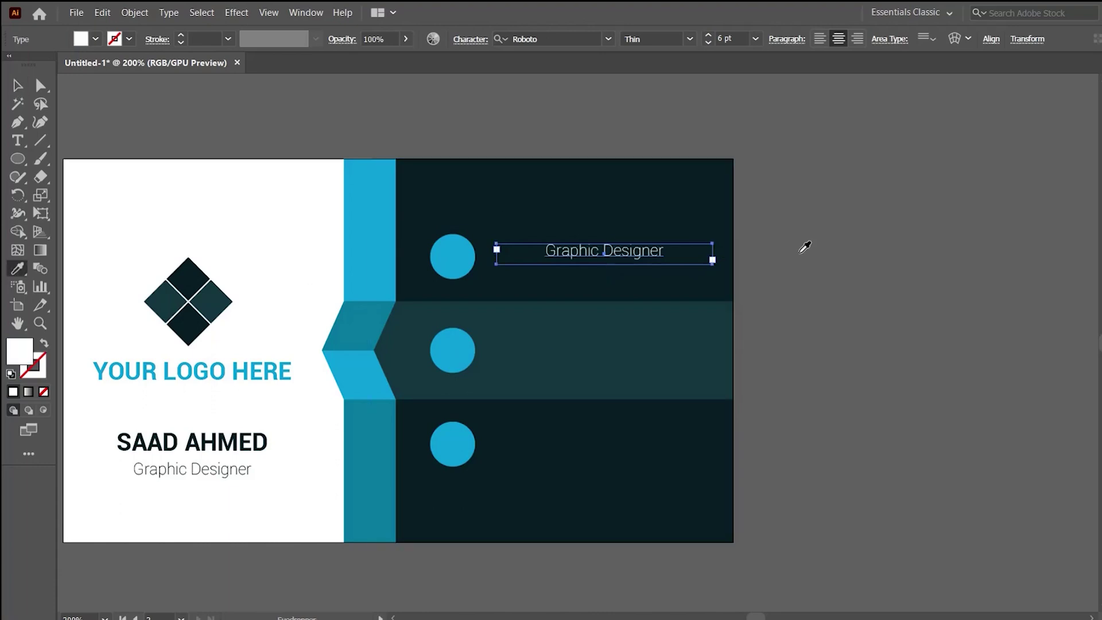
key("v")
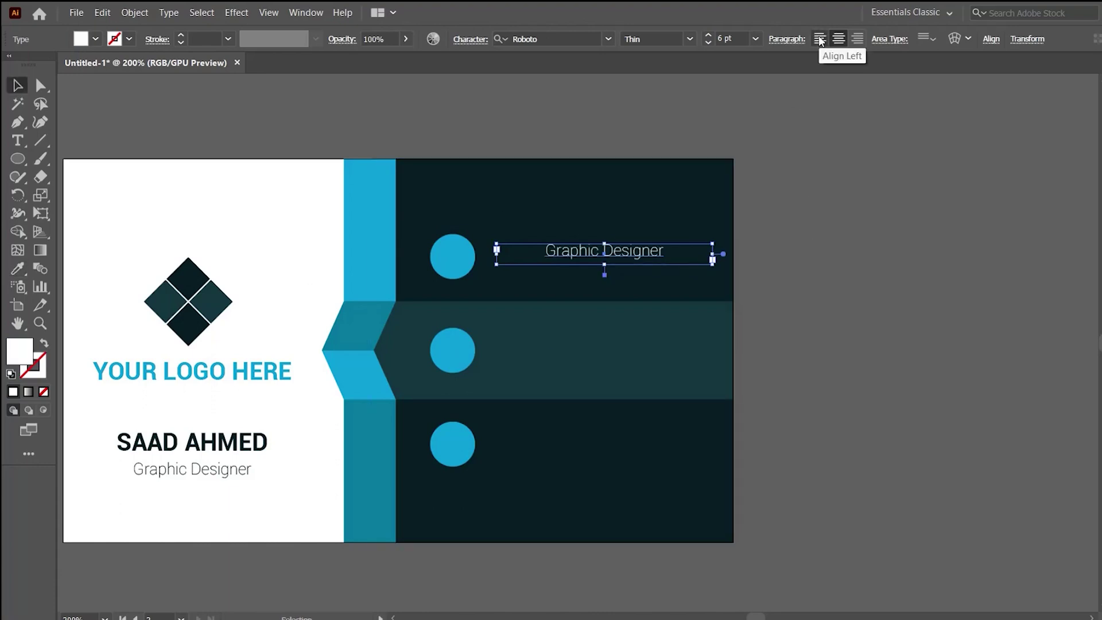
left_click(820, 39)
left_click(824, 192)
scroll(645, 208, "up", 2)
left_click_drag(582, 255, 555, 282)
key("t")
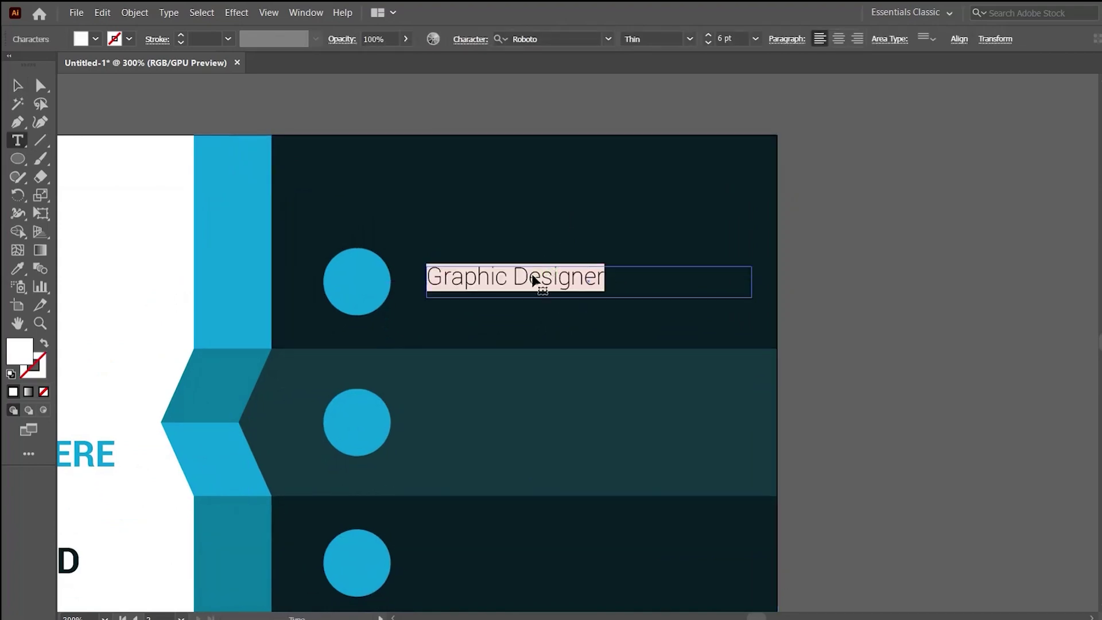
type("+00 123")
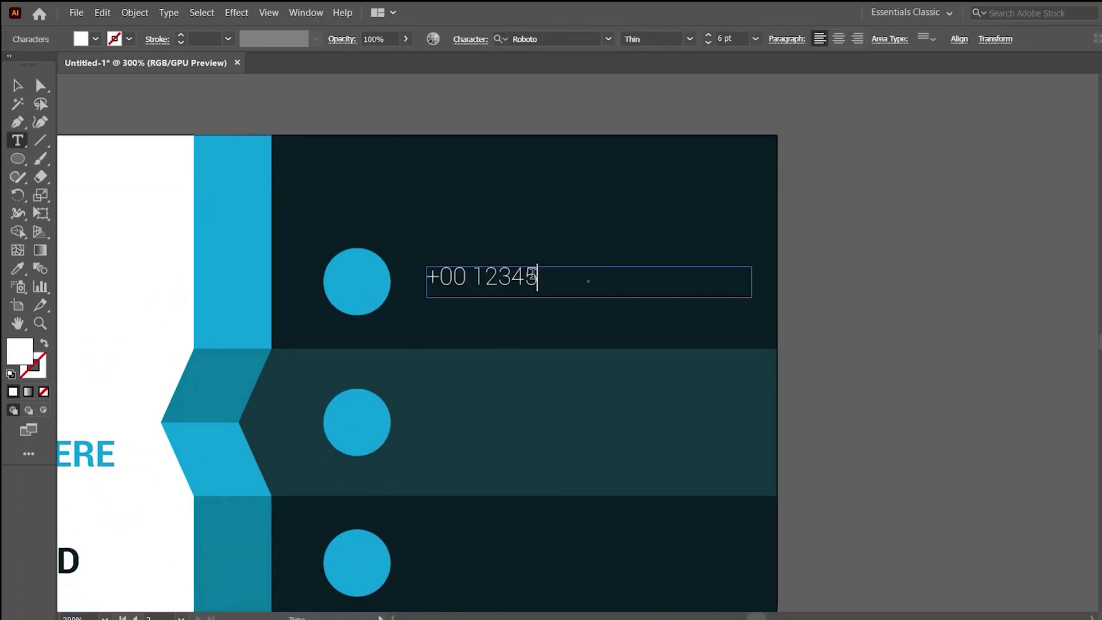
type(" 456 789")
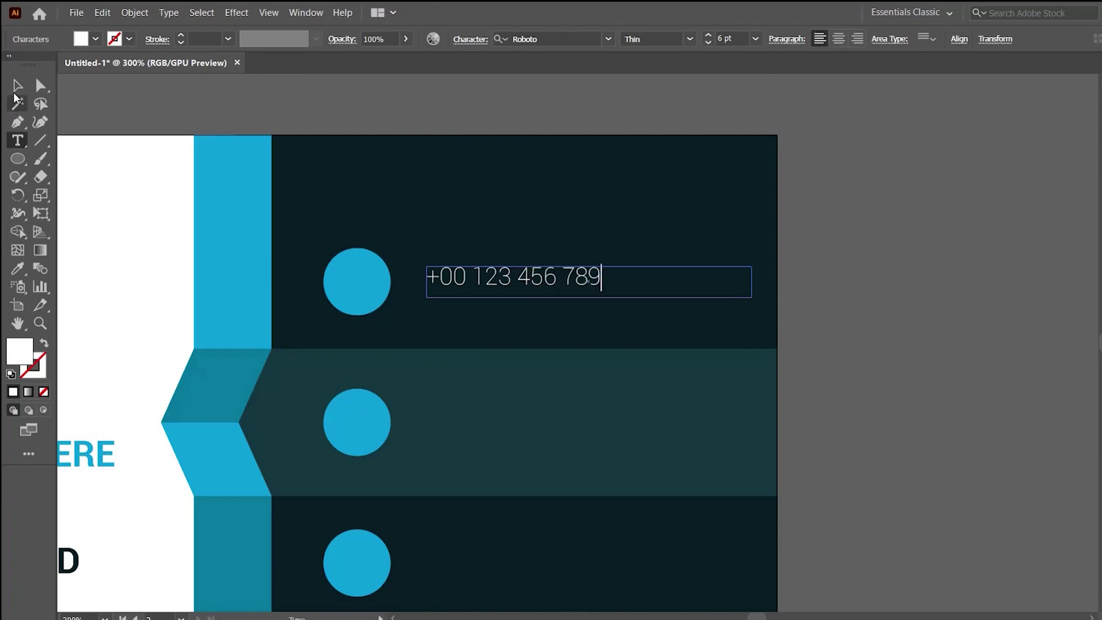
key("Escape")
key("ctrl+shift+a")
key("ctrl+minus")
key("ctrl+minus")
key("ctrl+plus")
key("ctrl+plus")
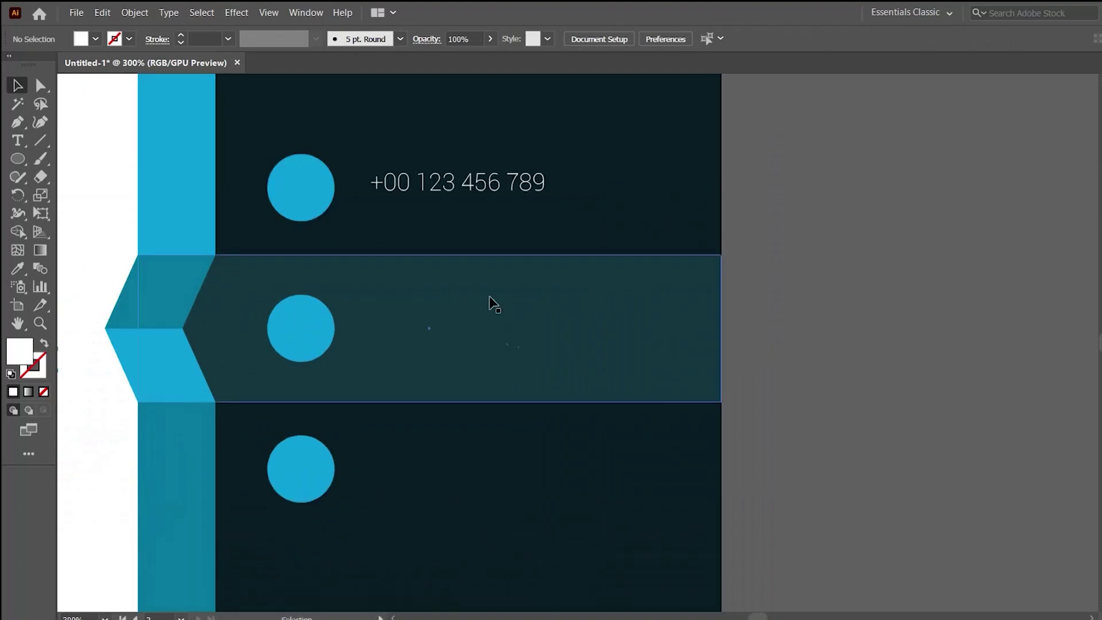
Set the phone number to Regular weight at 7 pt and copy it beside the middle circle.
left_click(519, 190)
left_click(689, 38)
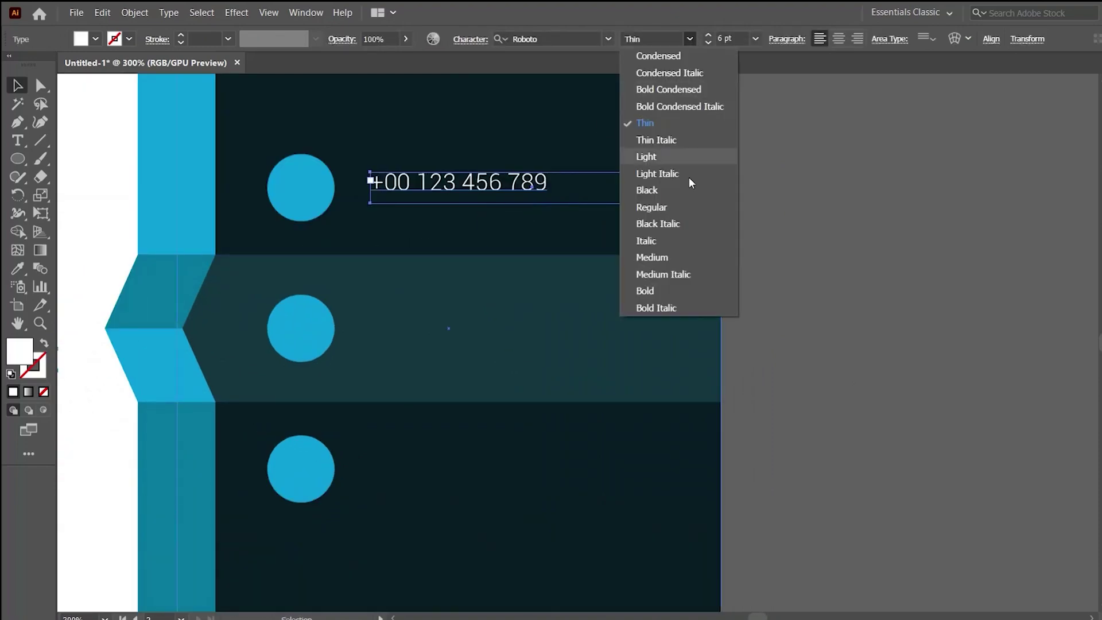
left_click(682, 207)
left_click(810, 246)
left_click(551, 187)
left_click(710, 37)
left_click(708, 43)
left_click(842, 261)
left_click_drag(576, 300, 577, 284)
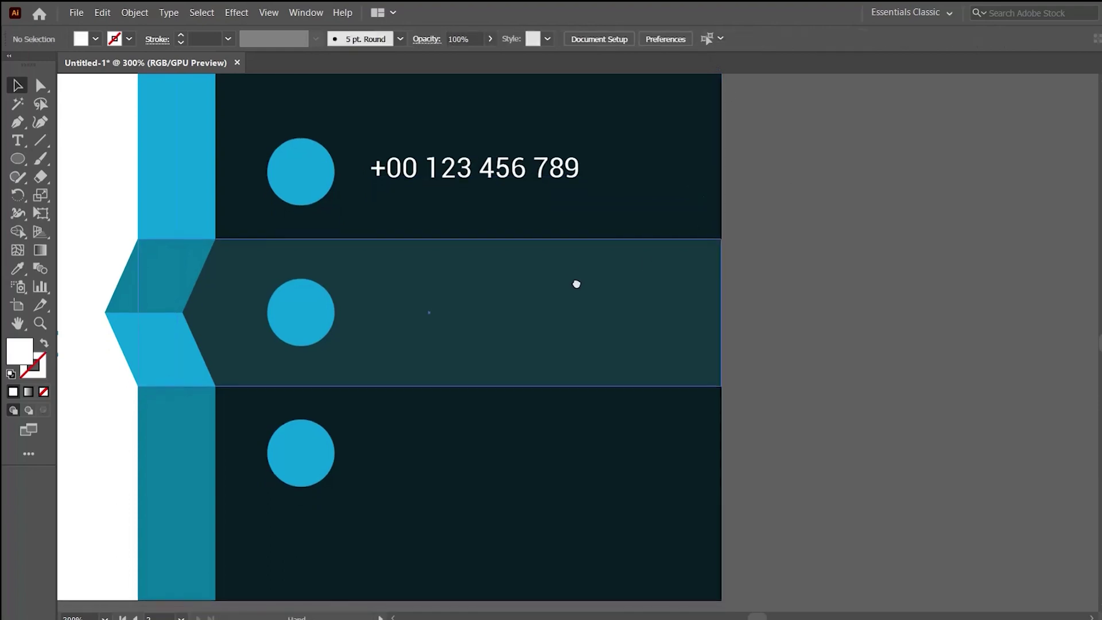
left_click_drag(533, 175, 531, 319)
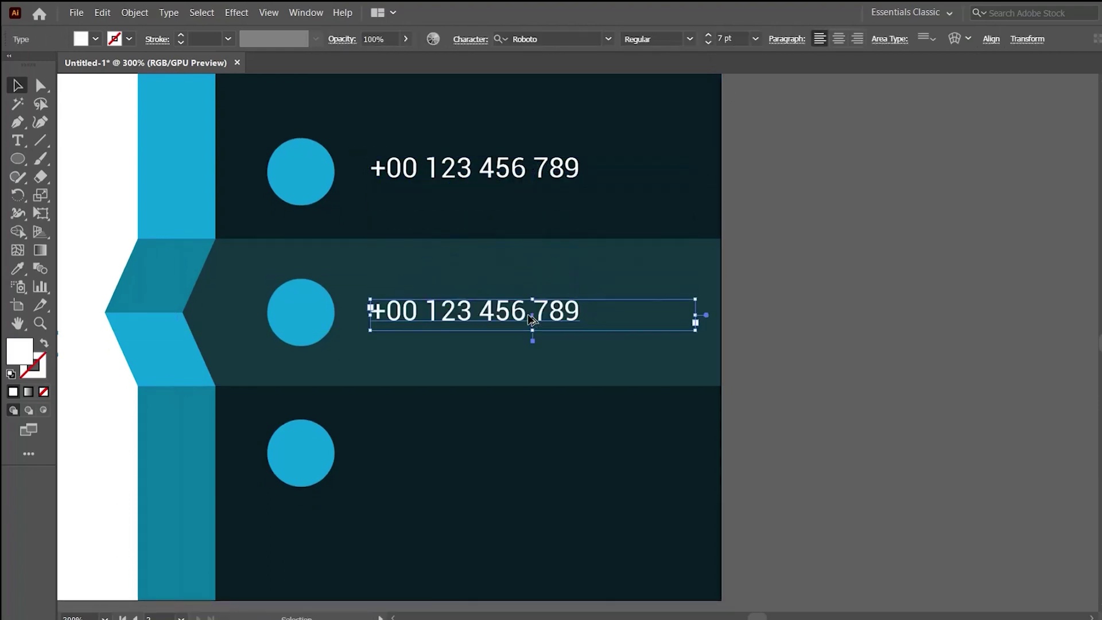
double_click(519, 316)
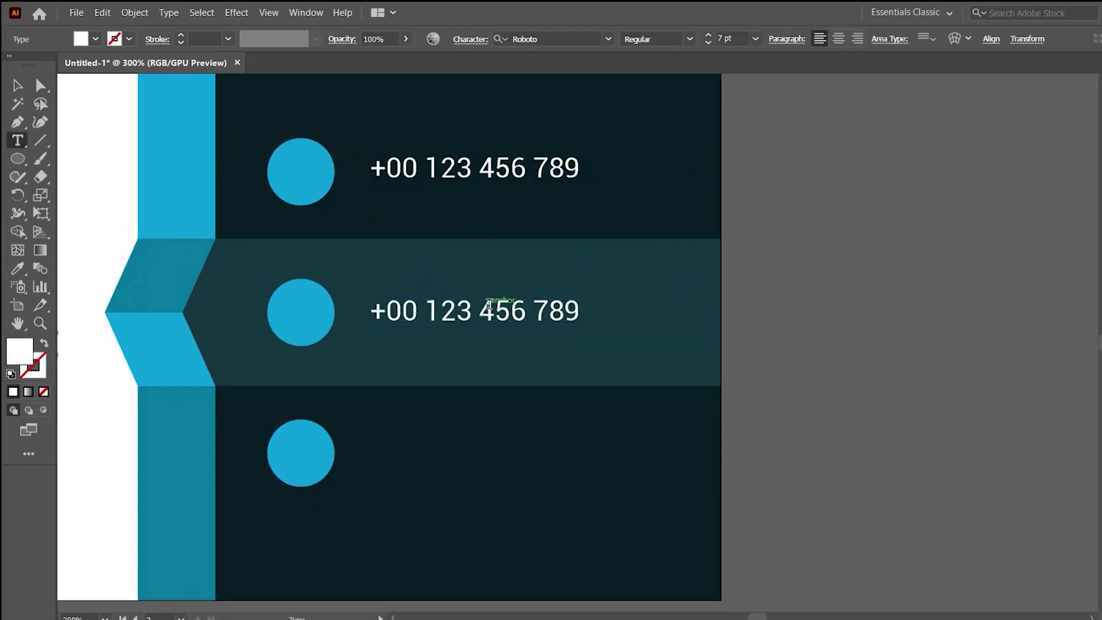
key("ctrl+a")
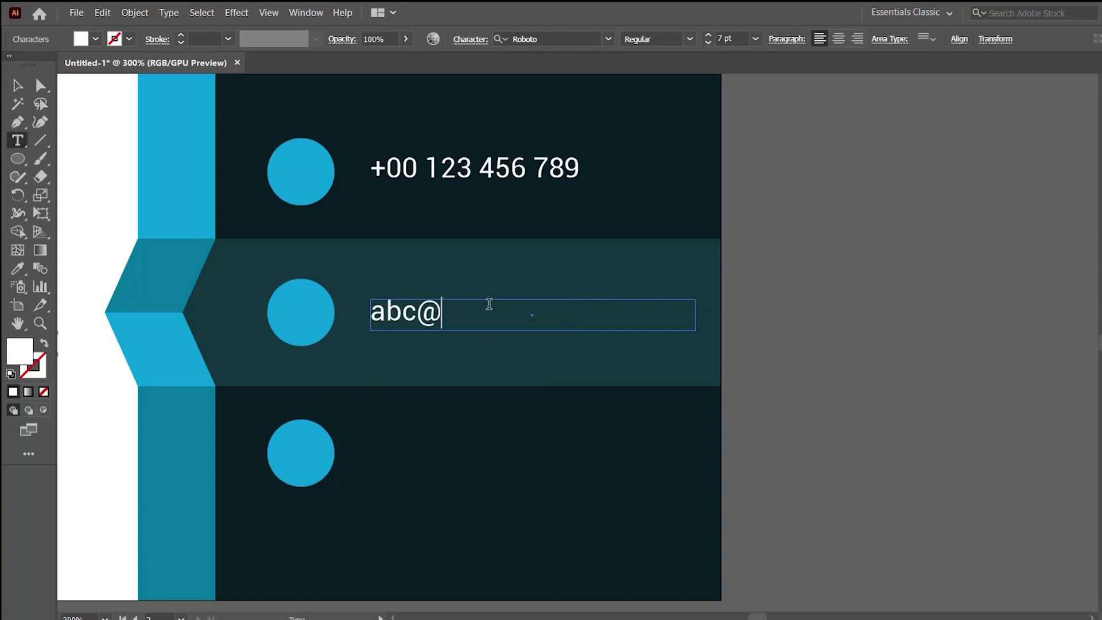
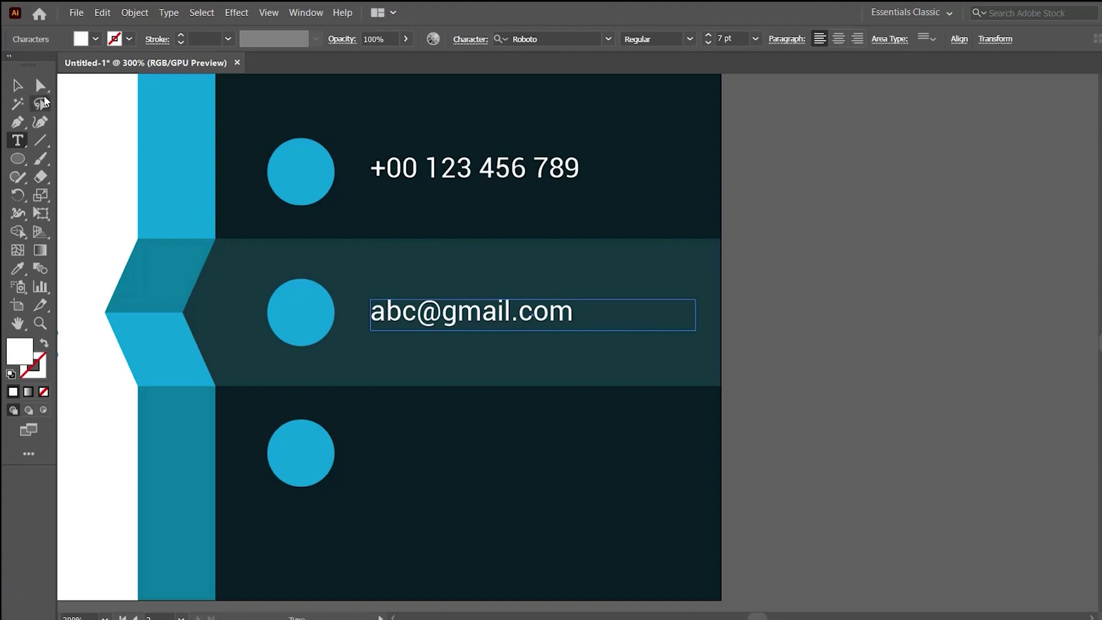
key("Escape")
left_click(722, 432)
scroll(545, 230, "down", 3)
Copy the e-mail line into the bottom row and retype it as 'ABC Park Square, Lane 09'.
left_click_drag(510, 204, 505, 347)
double_click(493, 347)
key("ctrl+a")
type("abc")
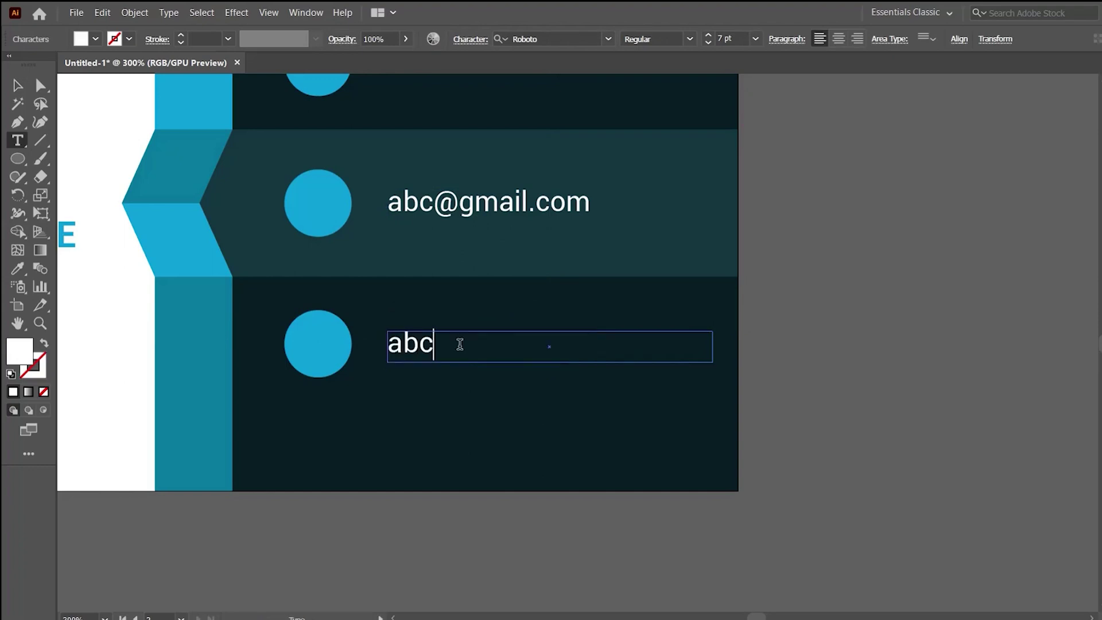
key("ctrl+a")
type("ABC Pa")
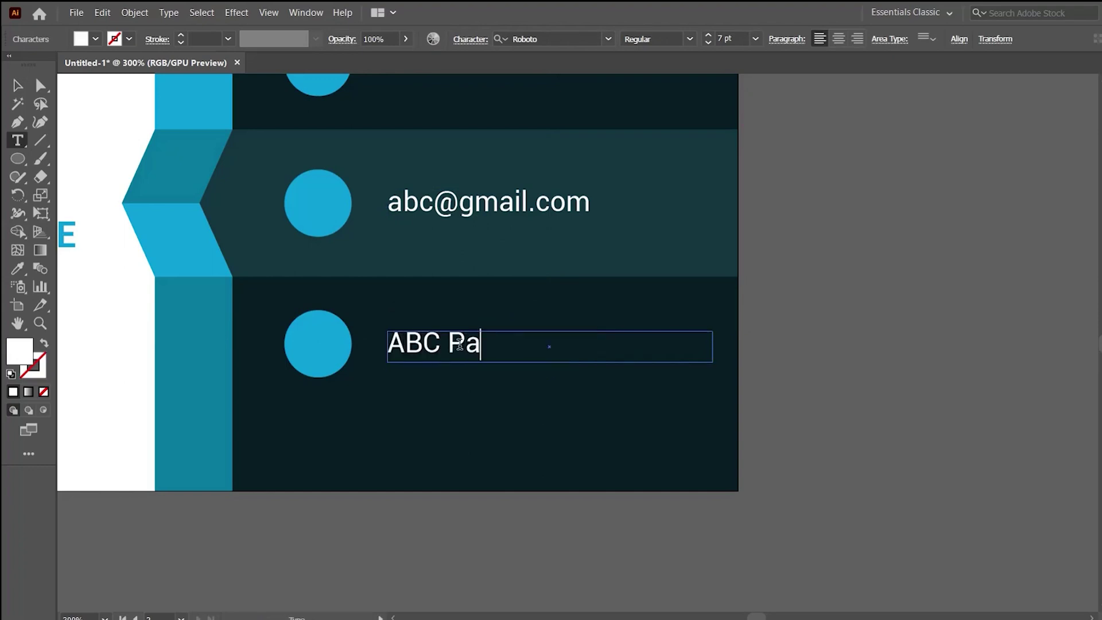
type("rk Square, Lane ")
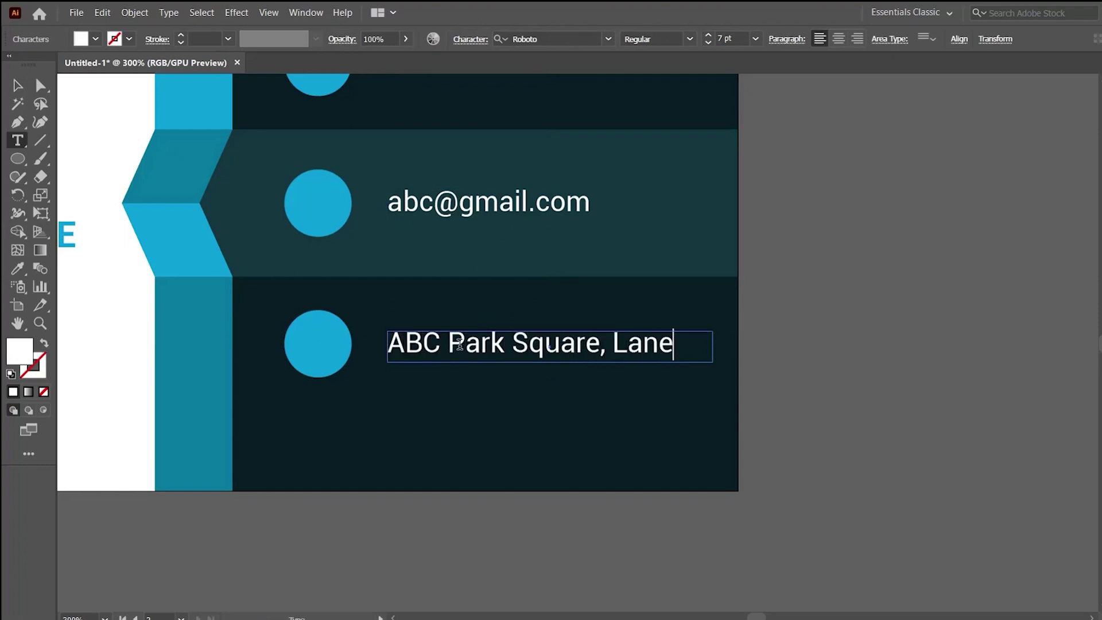
type("09")
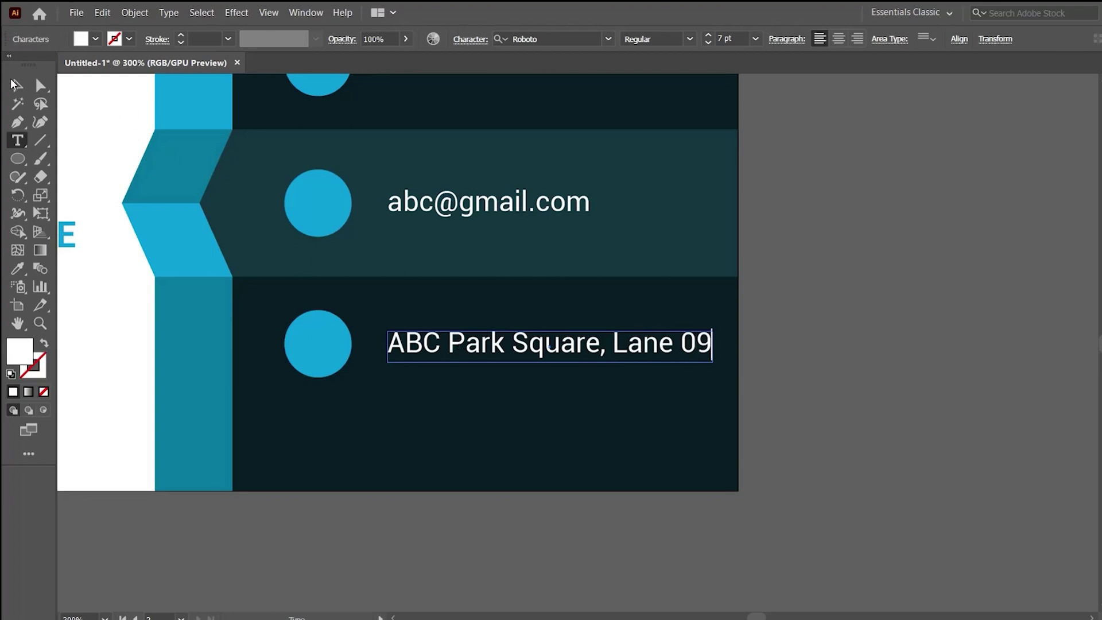
left_click(16, 85)
Zoom in to review the finished contact column on the back card, then go to the browser.
scroll(561, 401, "down", 3)
left_click(512, 426)
scroll(511, 426, "down", 1)
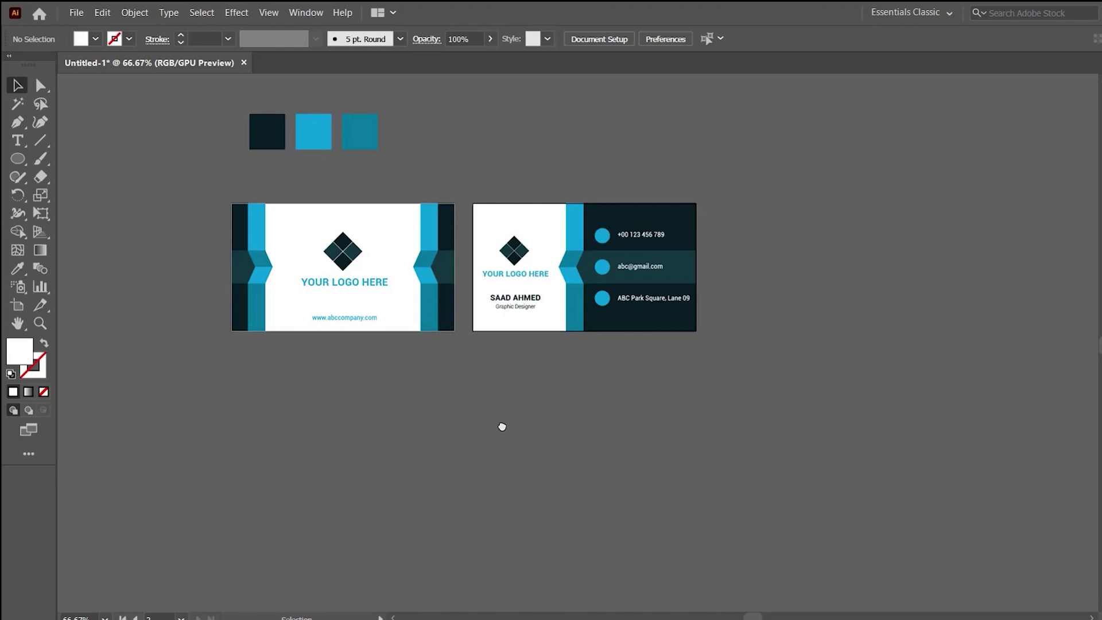
left_click(583, 337)
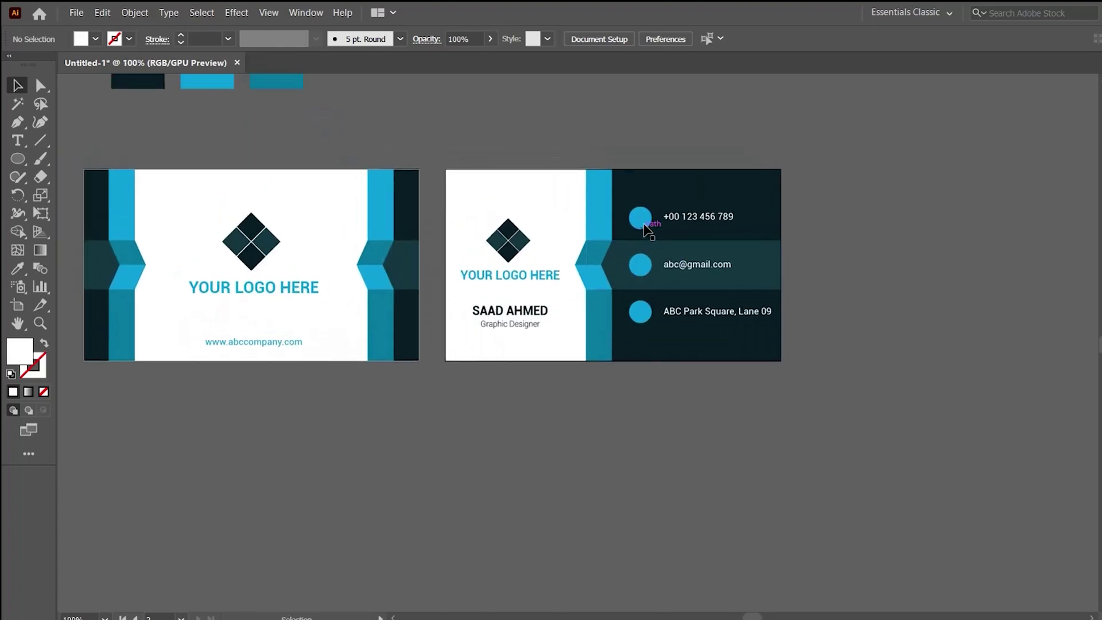
key("ctrl+plus")
key("ctrl+plus")
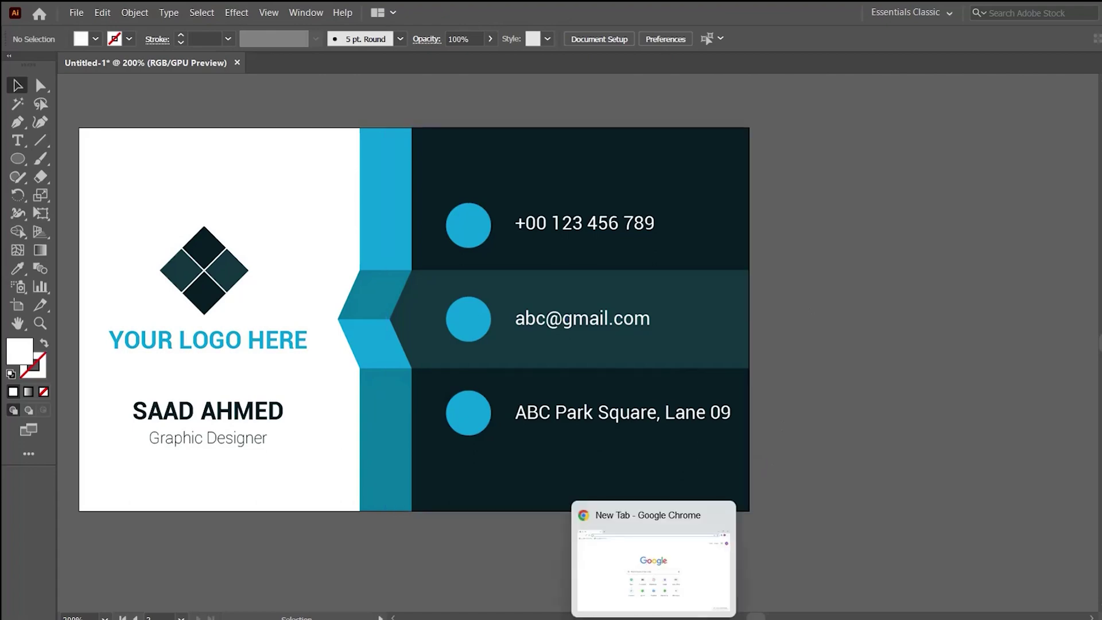
left_click(653, 563)
Search Google for 'call icon', copy the first black telephone image and paste it into Illustrator.
left_click(490, 48)
type("call icon")
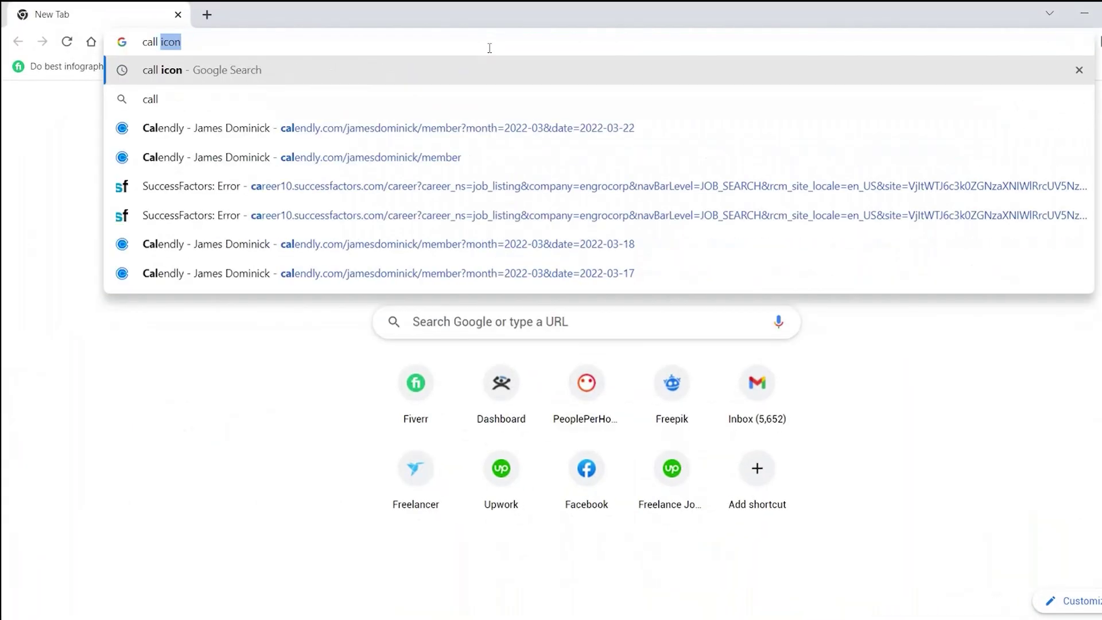
key("Return")
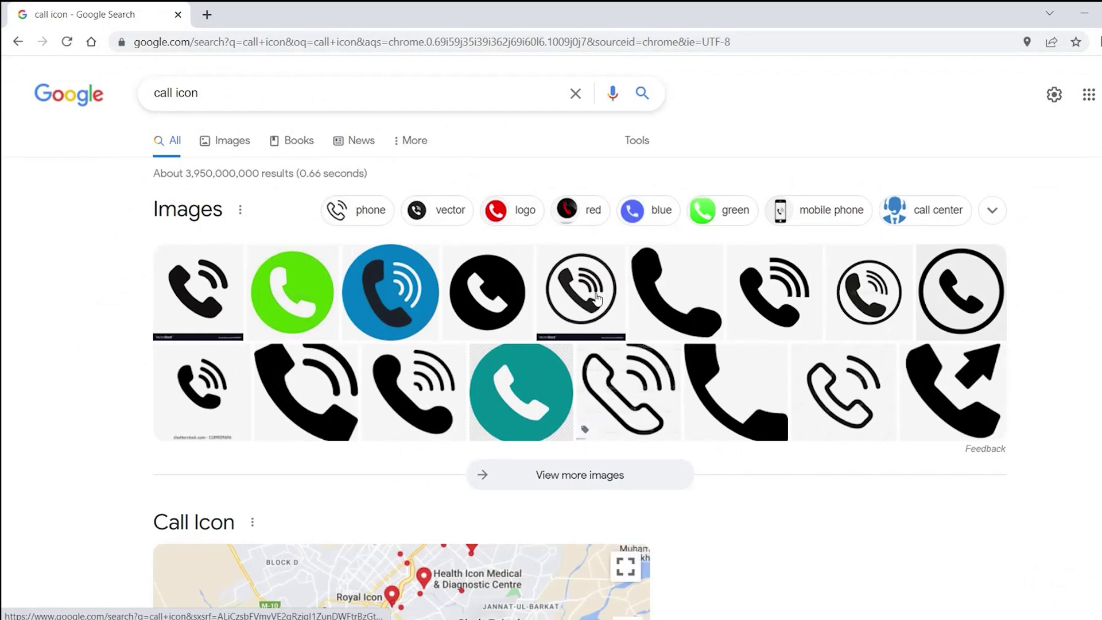
right_click(185, 284)
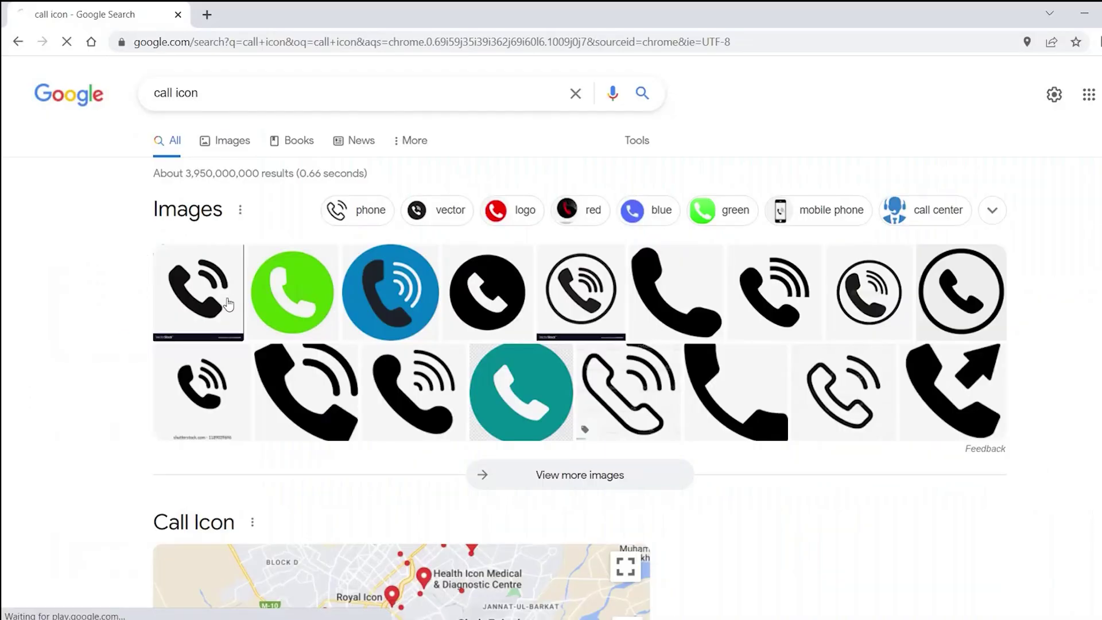
left_click(228, 305)
right_click(829, 286)
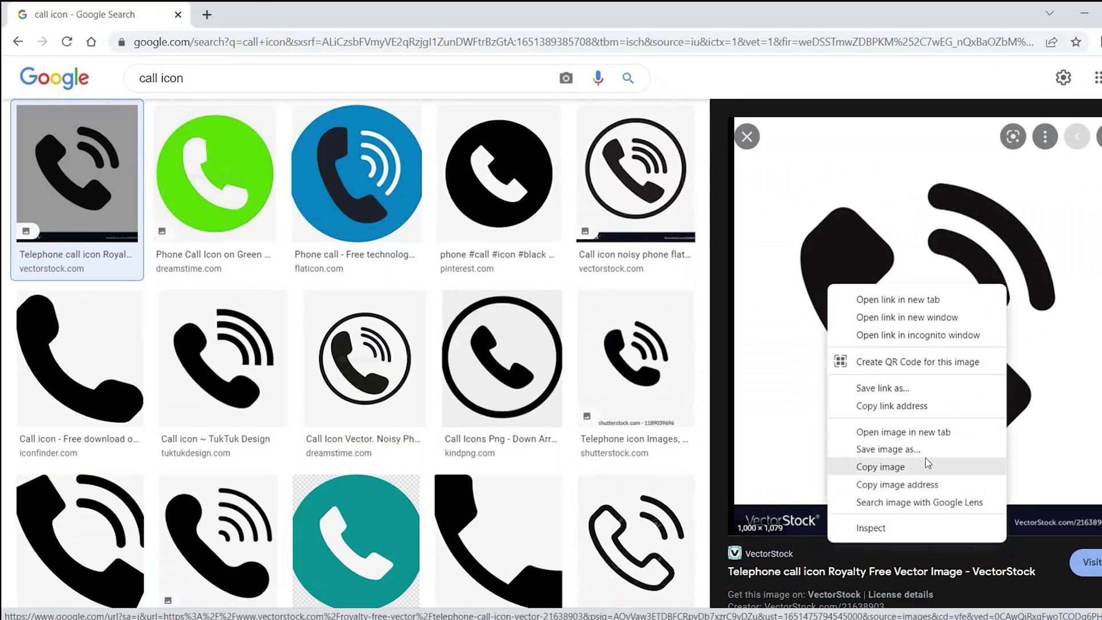
left_click(928, 463)
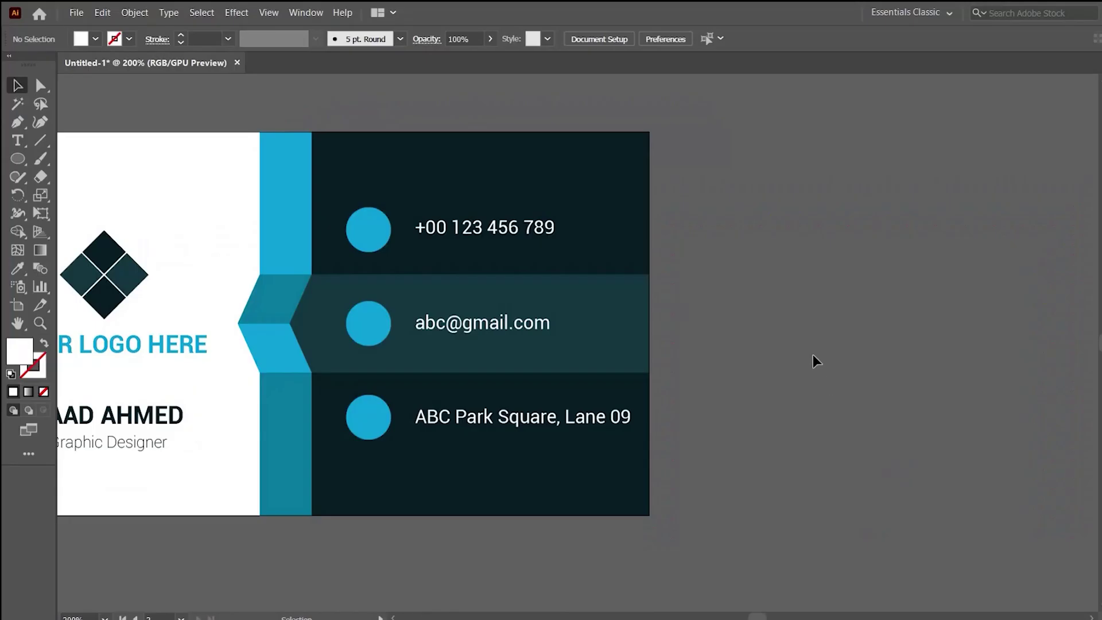
key("ctrl+v")
Scale down the pasted phone image, then Image Trace and Expand it into vector paths.
left_click(723, 317, "alt")
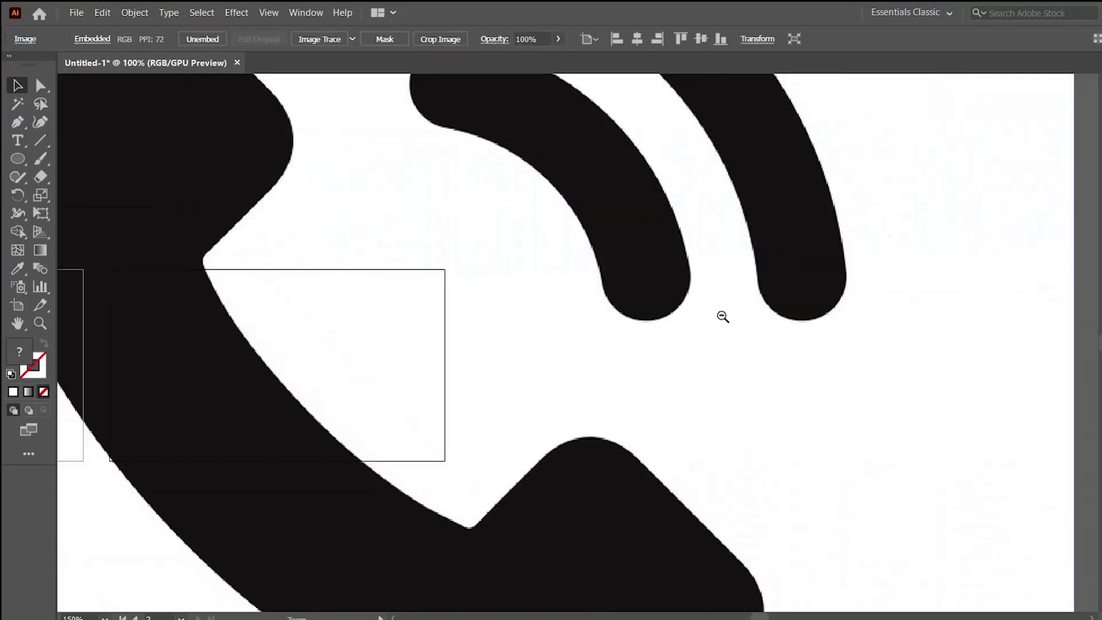
left_click(723, 317, "alt")
left_click_drag(649, 394, 538, 235)
key("ctrl+plus")
left_click(308, 39)
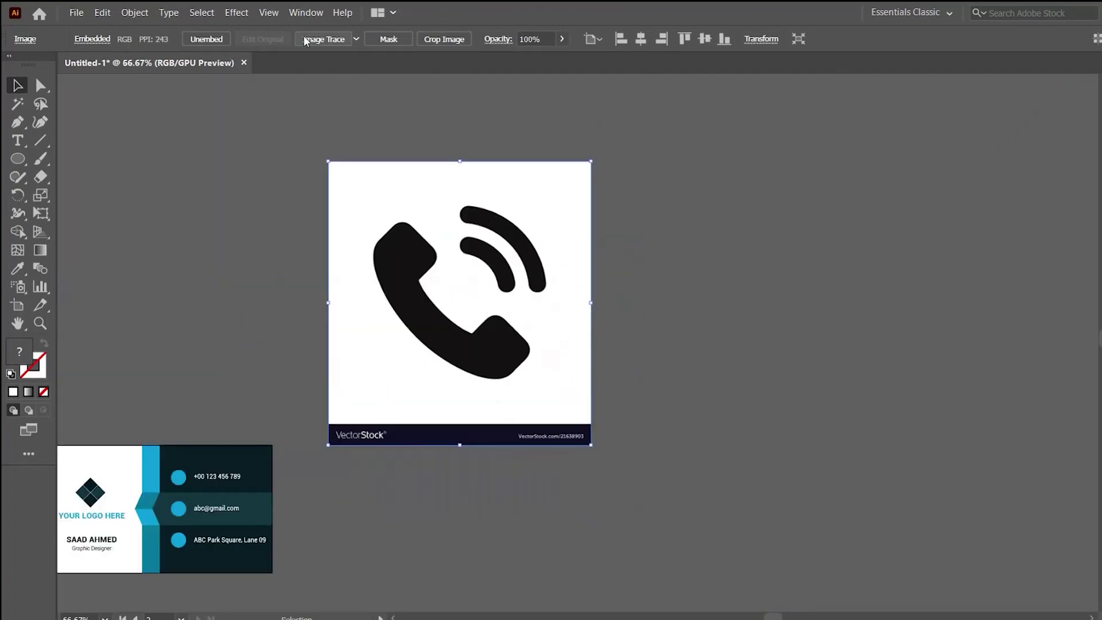
left_click(388, 40)
Ungroup the traced shapes and delete the white background, watermark bar and sound-wave arcs.
right_click(476, 297)
left_click(562, 446)
left_click(632, 470)
left_click(325, 412)
key("Delete")
left_click(505, 350)
left_click(579, 298)
left_click(465, 219)
key("Delete")
Shrink the handset to icon size and move it down to the card.
left_click(457, 344)
left_click_drag(531, 224, 394, 358)
key("ctrl+plus")
key("ctrl+plus")
left_click_drag(564, 390, 616, 330)
left_click_drag(758, 170, 316, 265)
key("ctrl+plus")
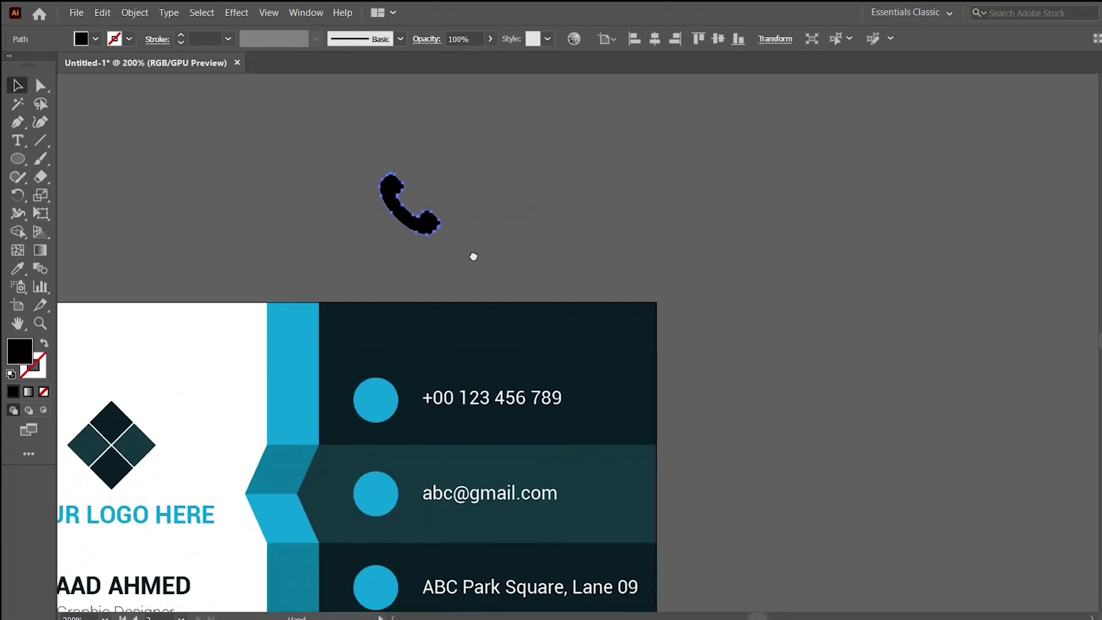
Centre the handset horizontally and vertically on the top blue circle as the key object.
left_click(474, 208)
left_click(432, 226)
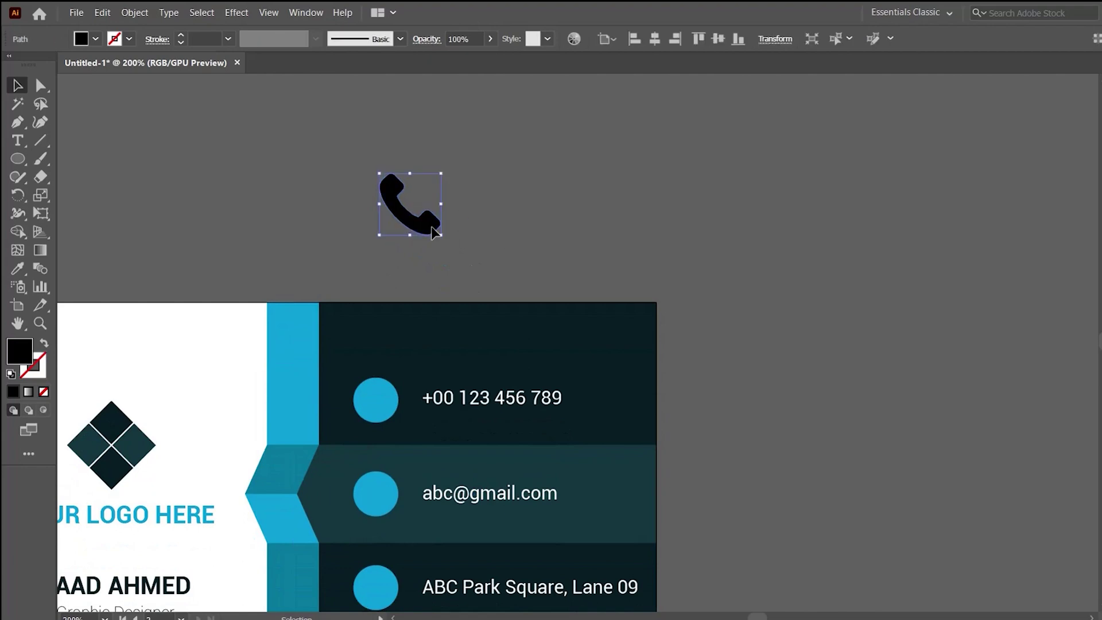
left_click(380, 394, "shift")
left_click(381, 390)
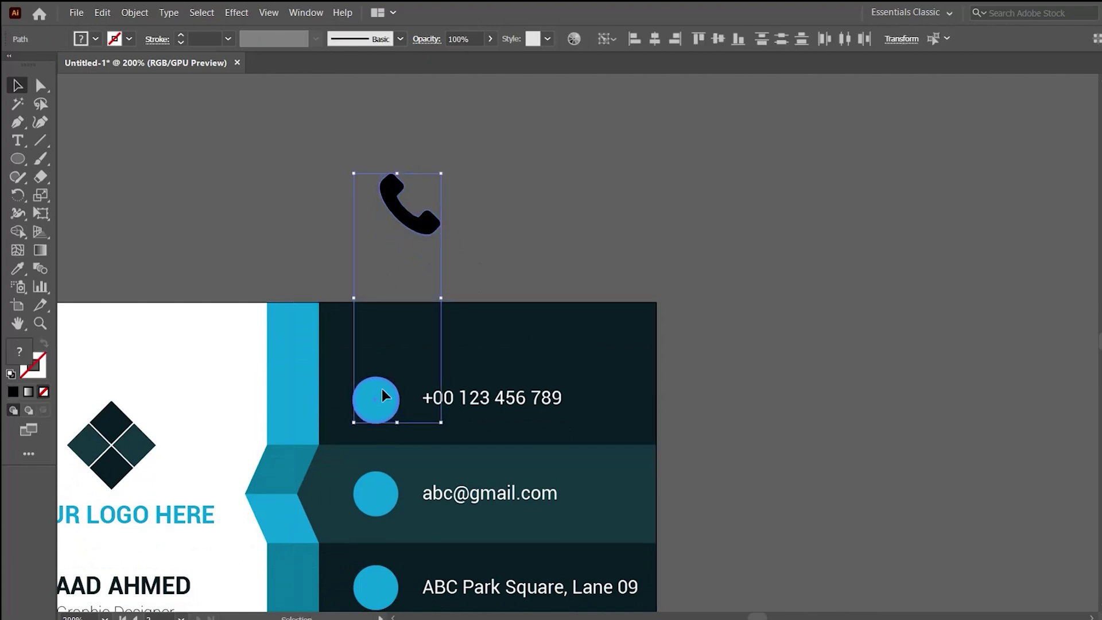
left_click(653, 45)
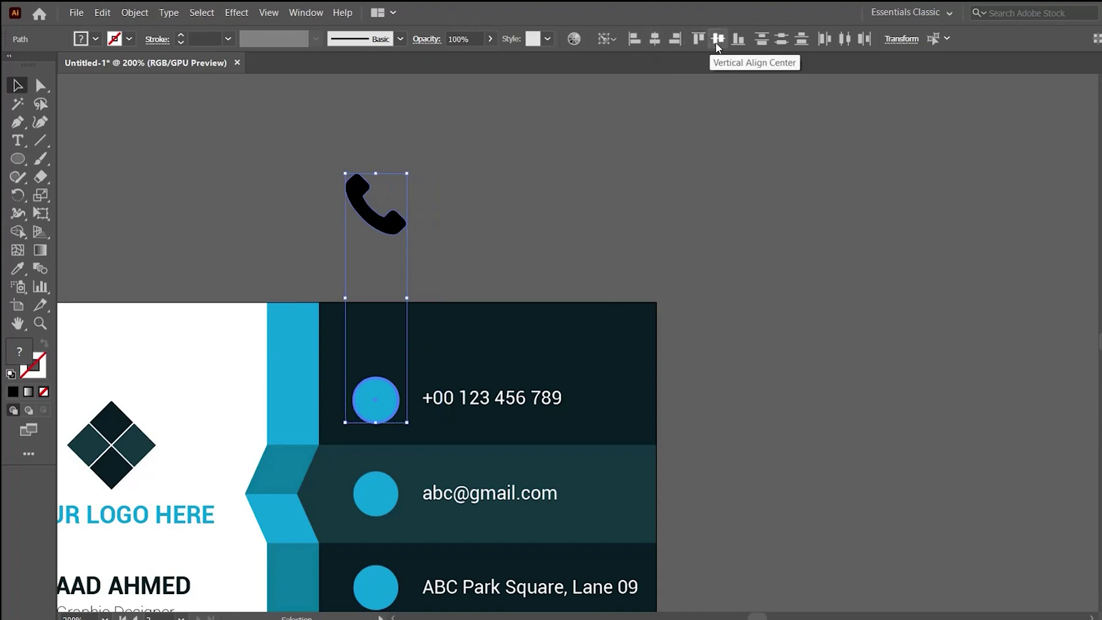
left_click(716, 43)
left_click(666, 189)
key("ctrl+plus")
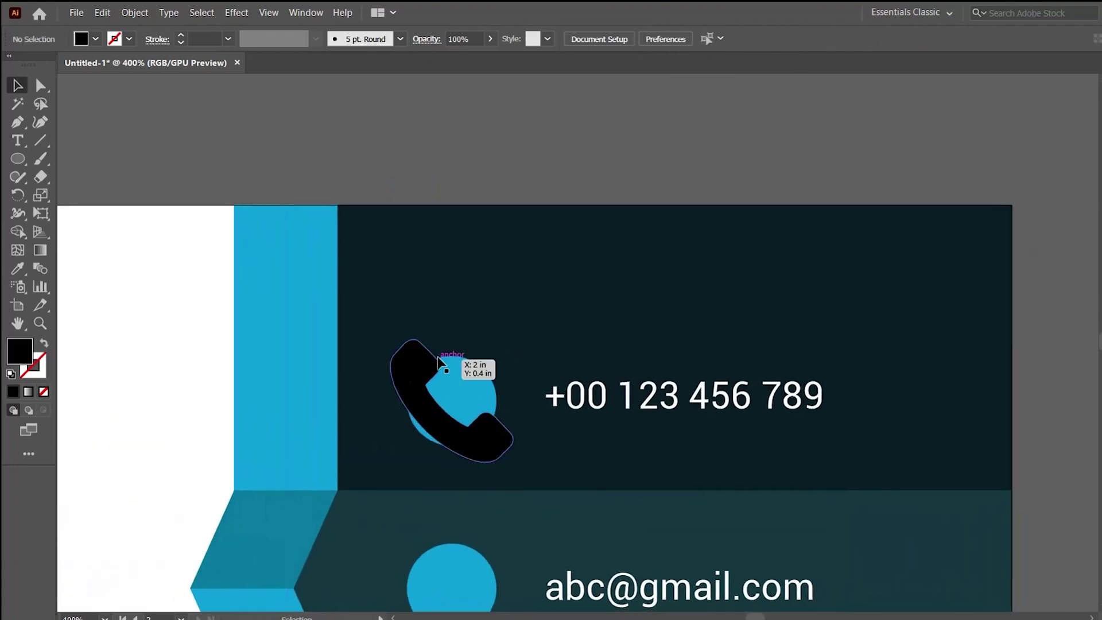
Shrink the handset to fit inside the circle and fill it white with the Eyedropper.
left_click(374, 374)
left_click_drag(455, 343, 452, 380)
key("i")
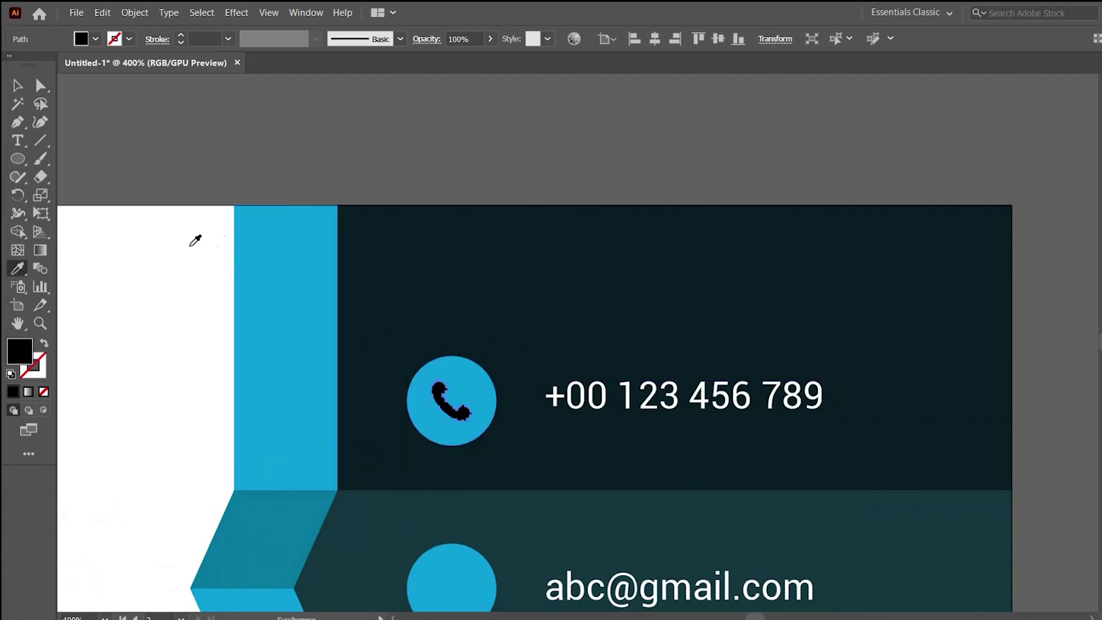
left_click(167, 239)
key("v")
left_click(660, 451)
key("ctrl+minus")
key("ctrl+minus")
key("ctrl+minus")
left_click_drag(669, 433, 747, 333)
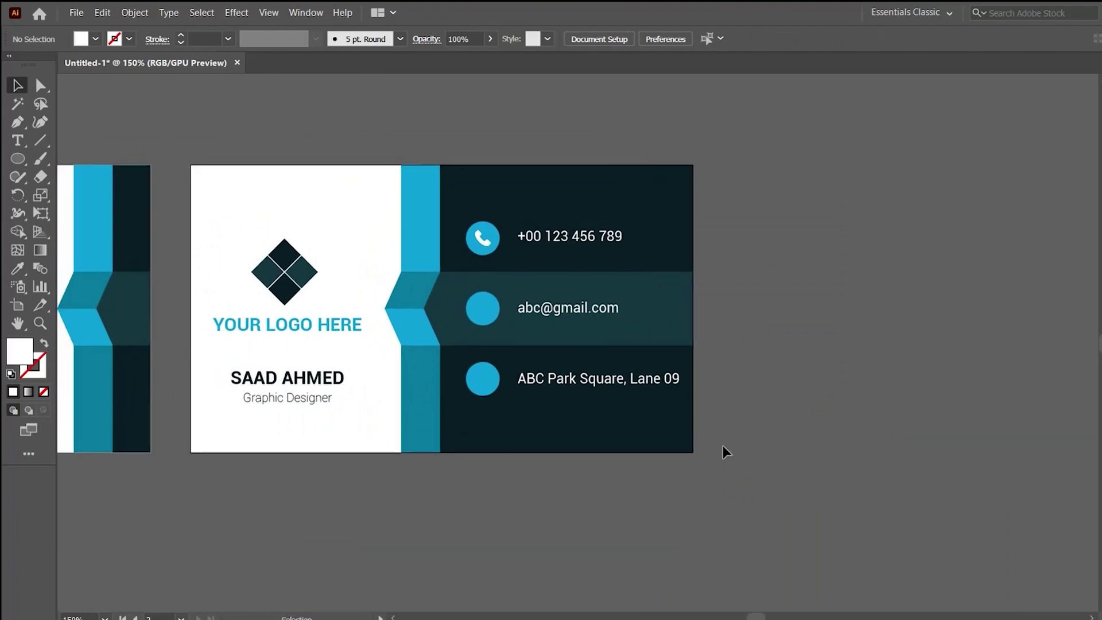